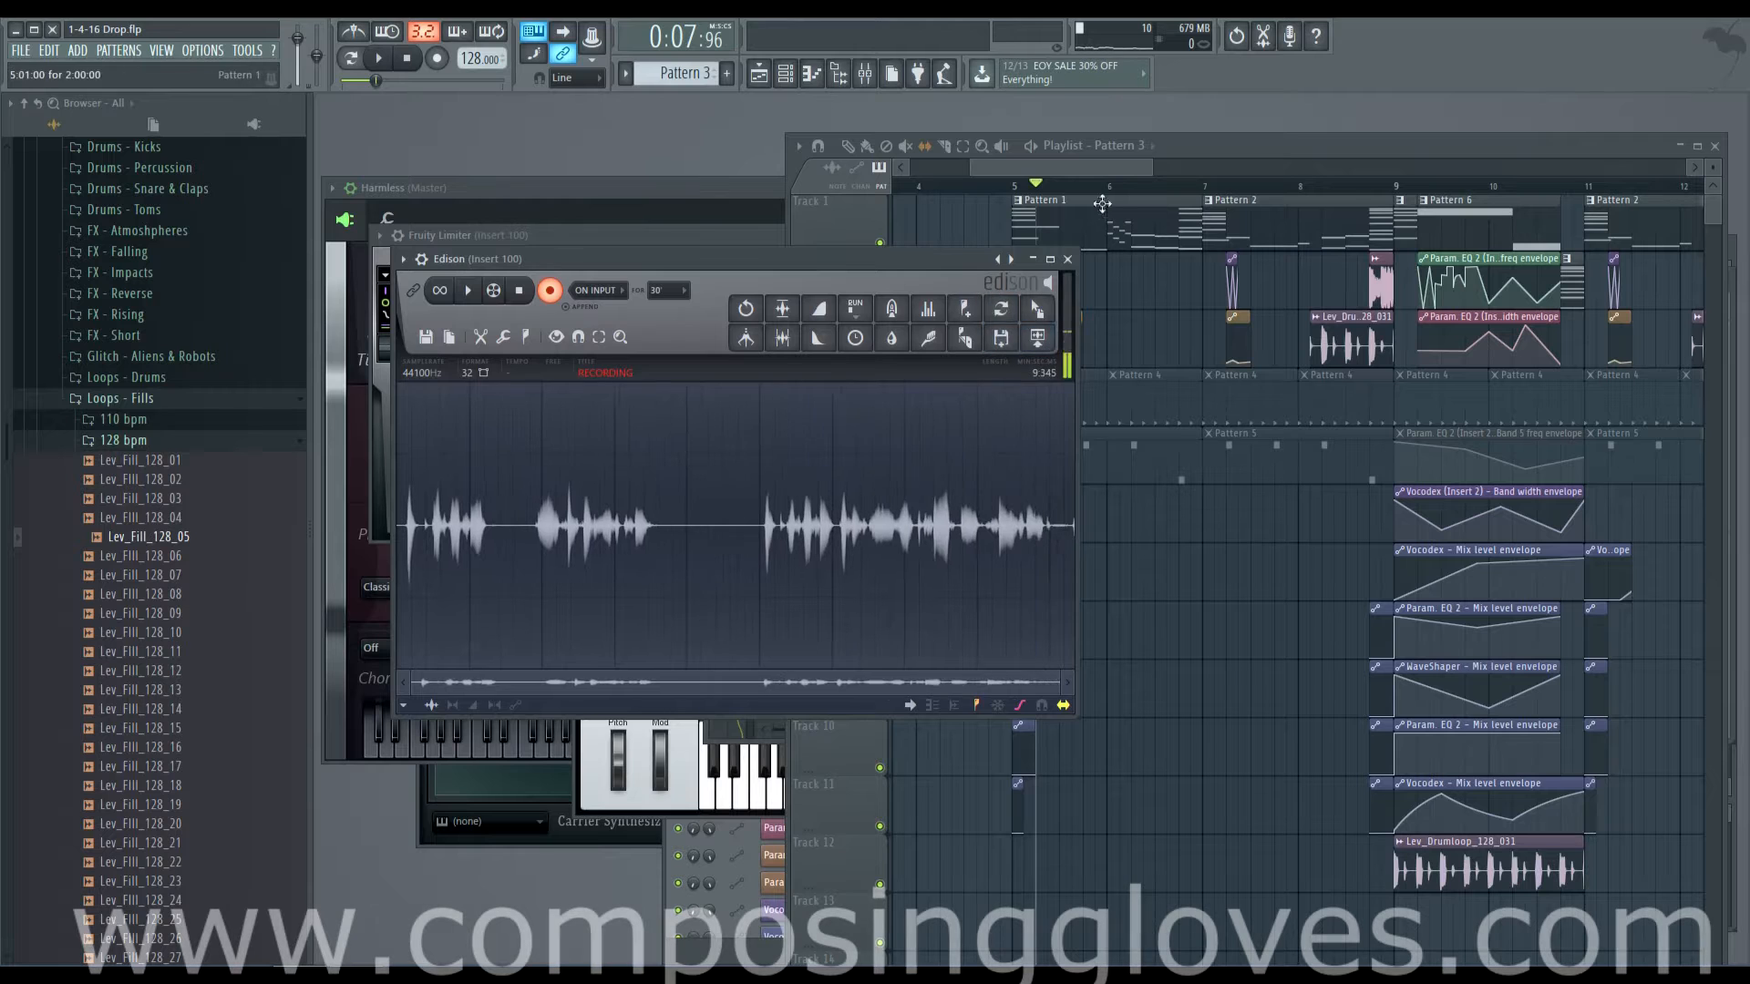
Unmute tracks 4 and 5 in the playlist
{"action": "left_click", "coordinate": [1090, 166]}
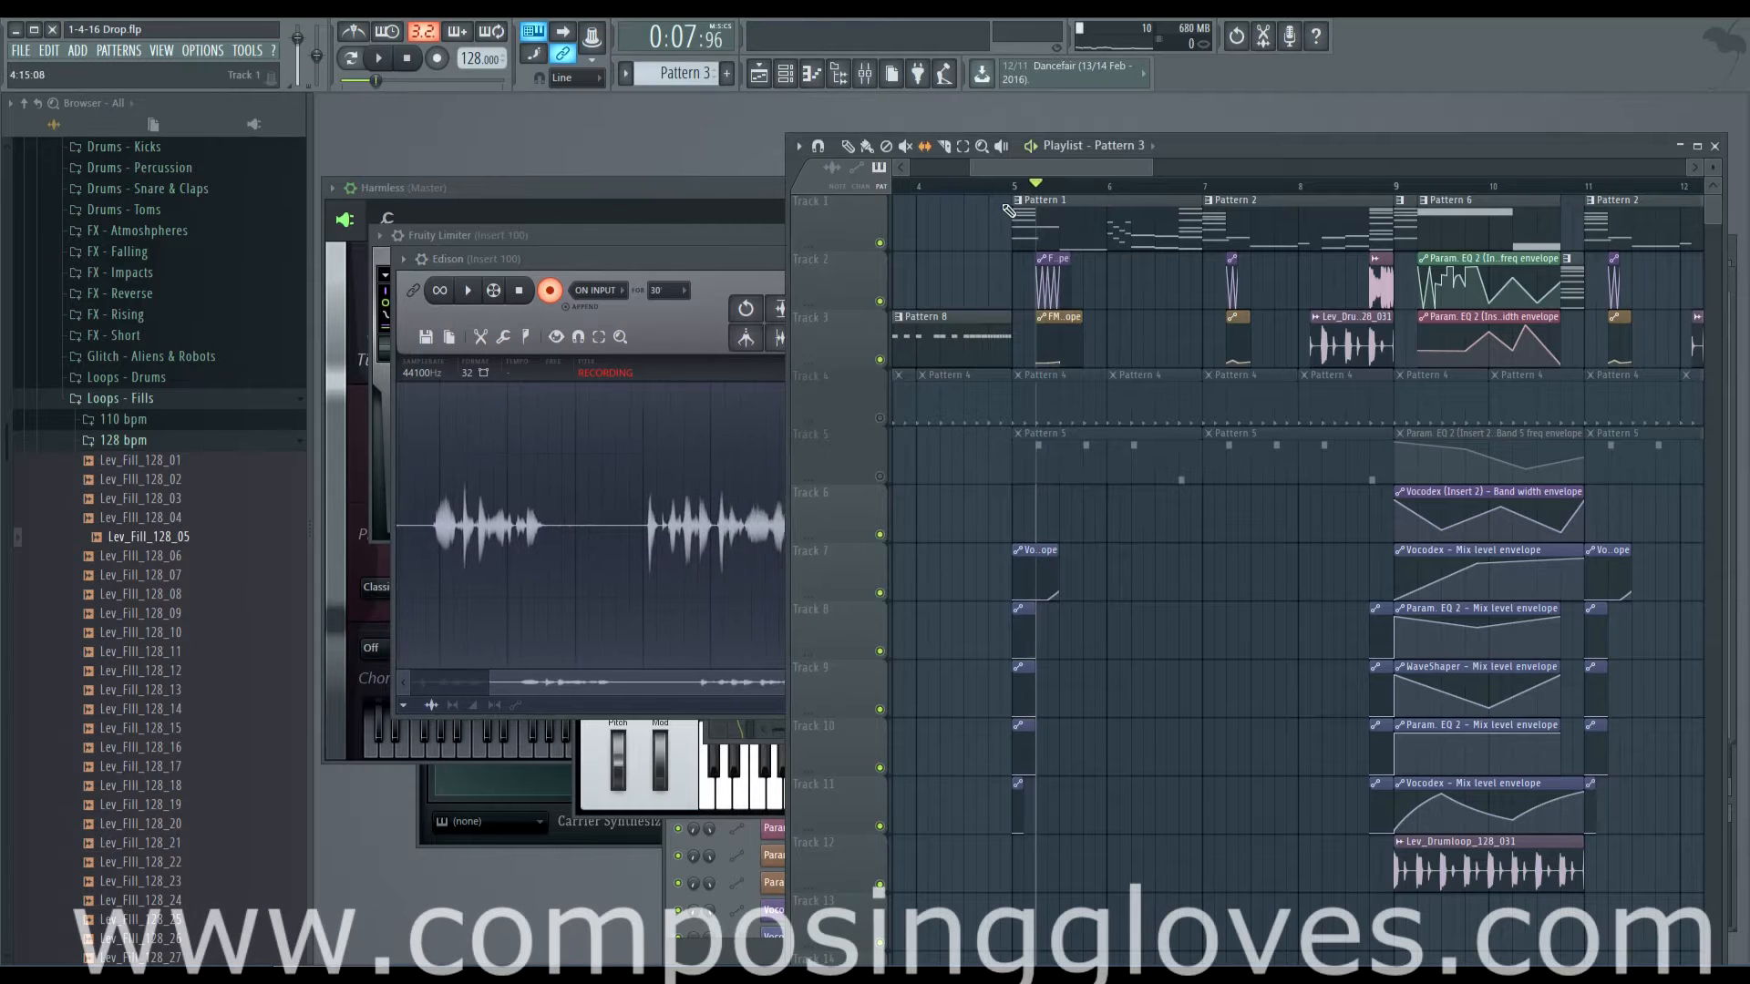
{"action": "key", "text": "space"}
{"action": "key", "text": "space"}
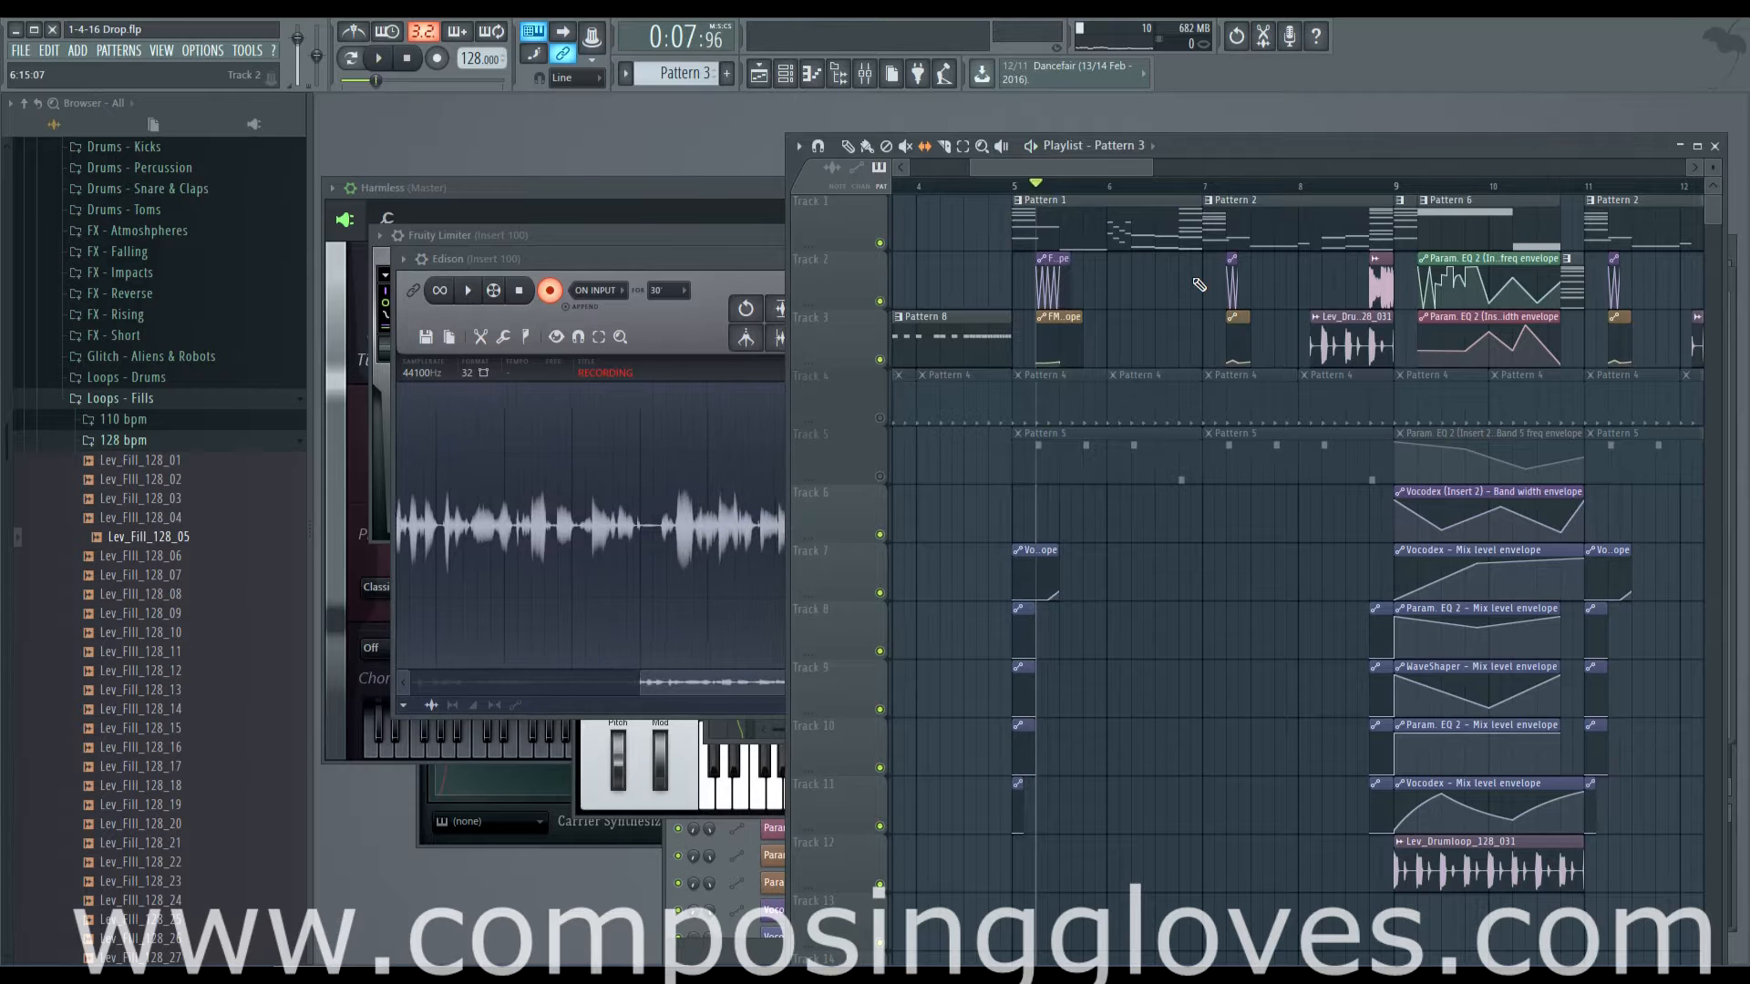
{"action": "left_click_drag", "start_coordinate": [1090, 171], "coordinate": [861, 198]}
{"action": "scroll", "coordinate": [1283, 387], "scroll_direction": "down", "scroll_amount": 2}
{"action": "scroll", "coordinate": [1284, 386], "scroll_direction": "down", "scroll_amount": 2}
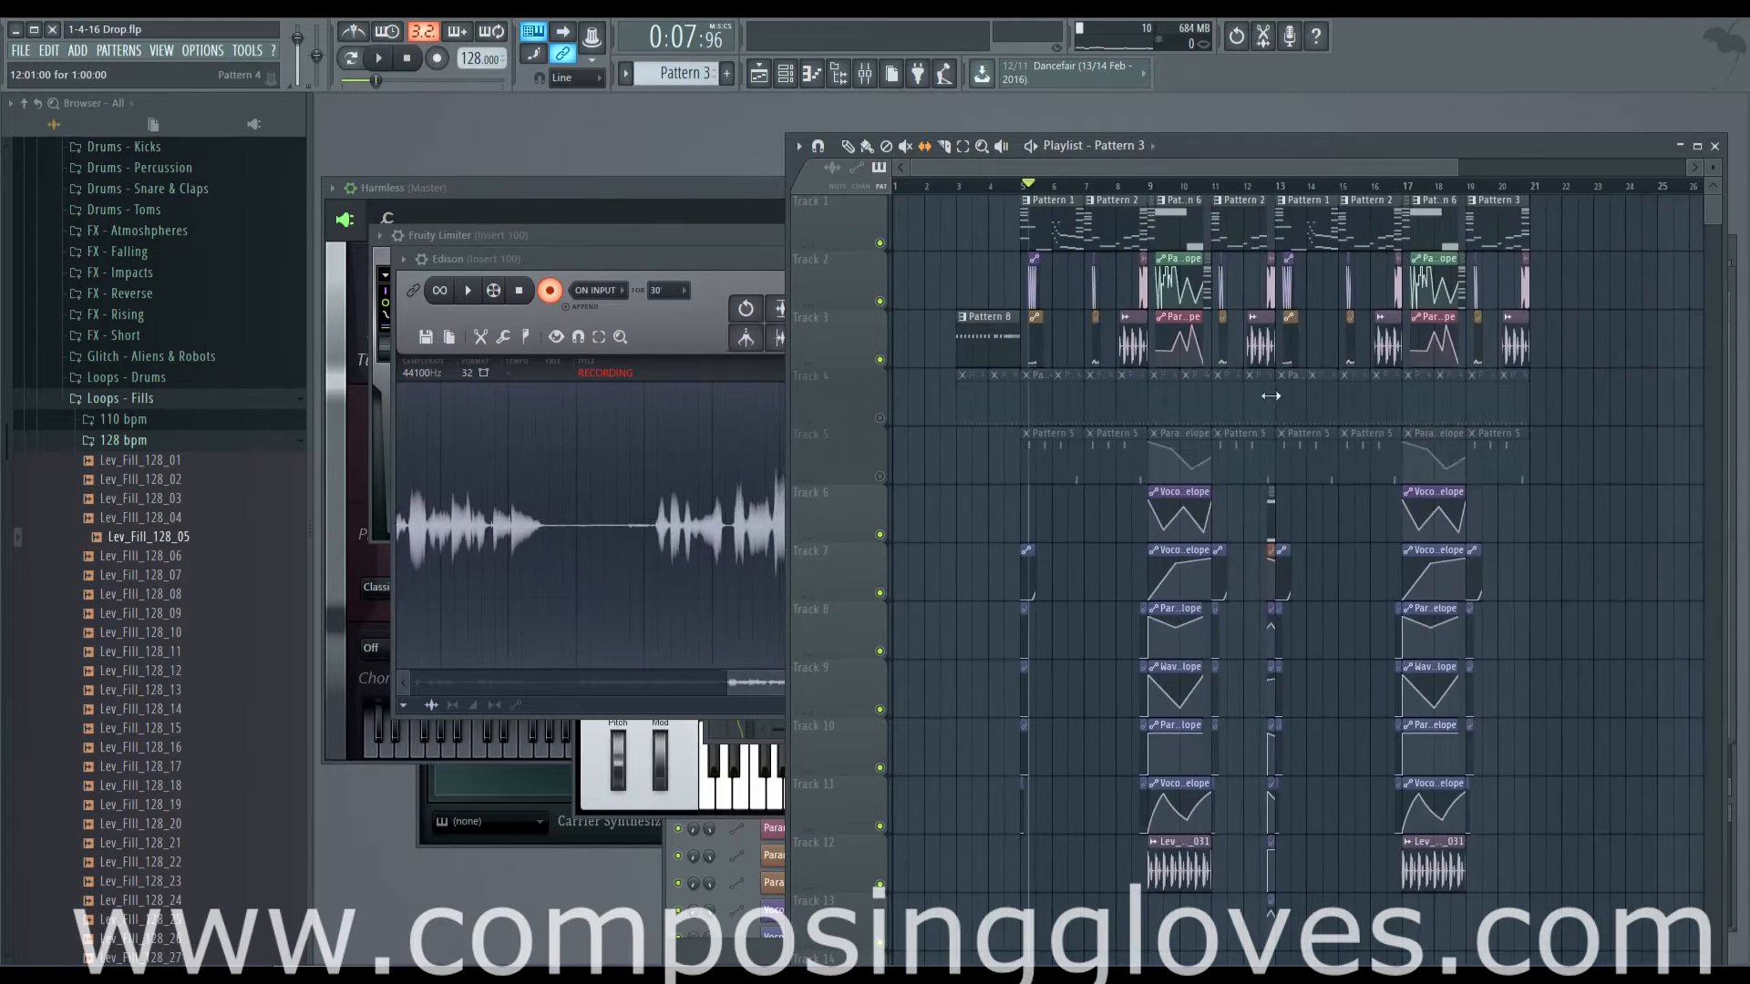
{"action": "left_click", "coordinate": [879, 419]}
{"action": "left_click", "coordinate": [880, 475]}
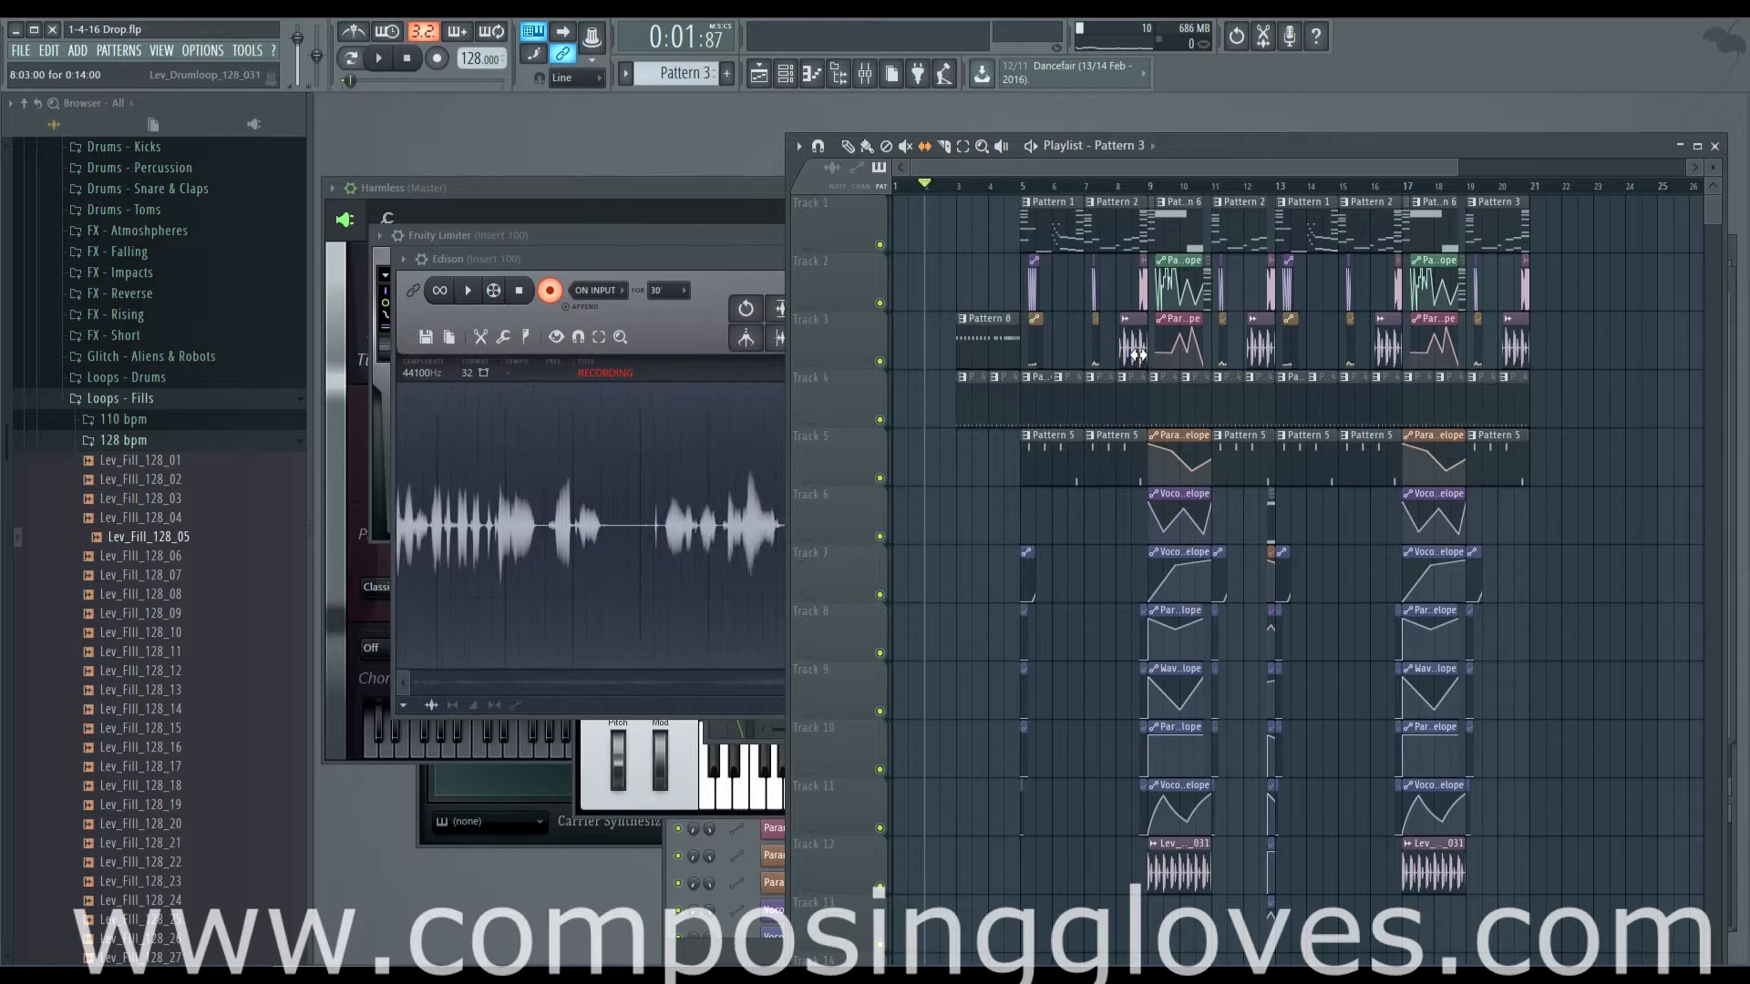
Play the drop arrangement and review its pattern and automation clips along the playlist
{"action": "key", "text": "space"}
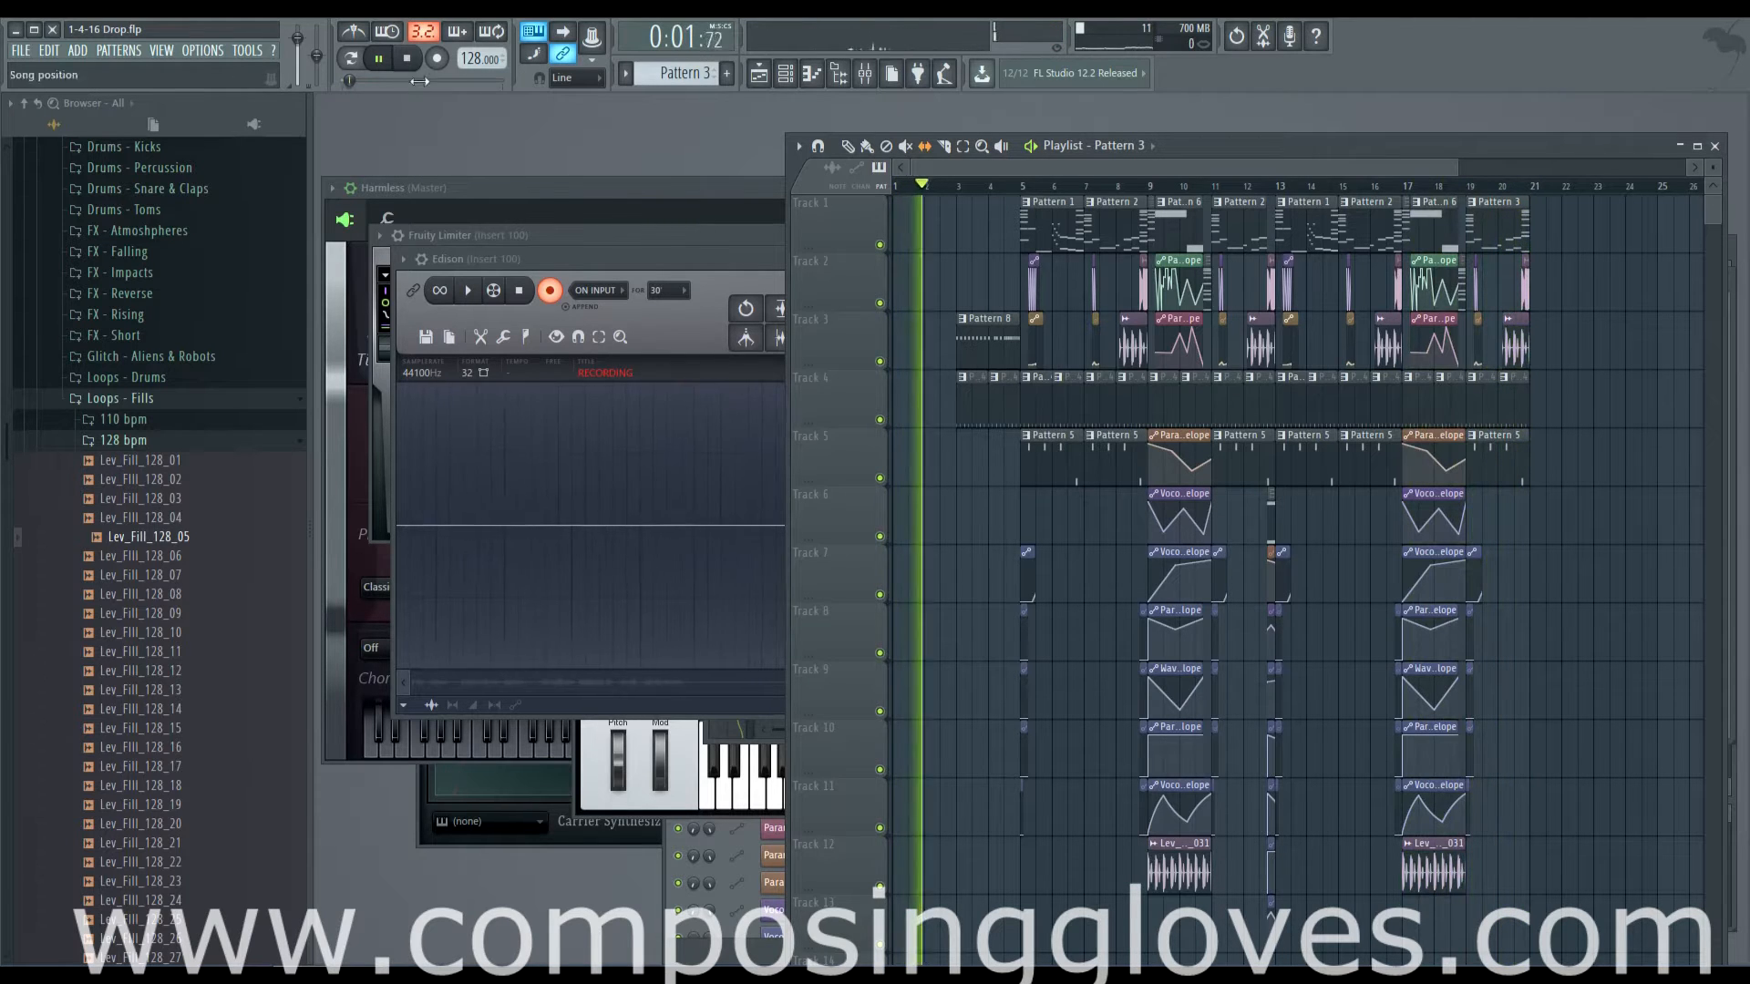
{"action": "left_click", "coordinate": [390, 59]}
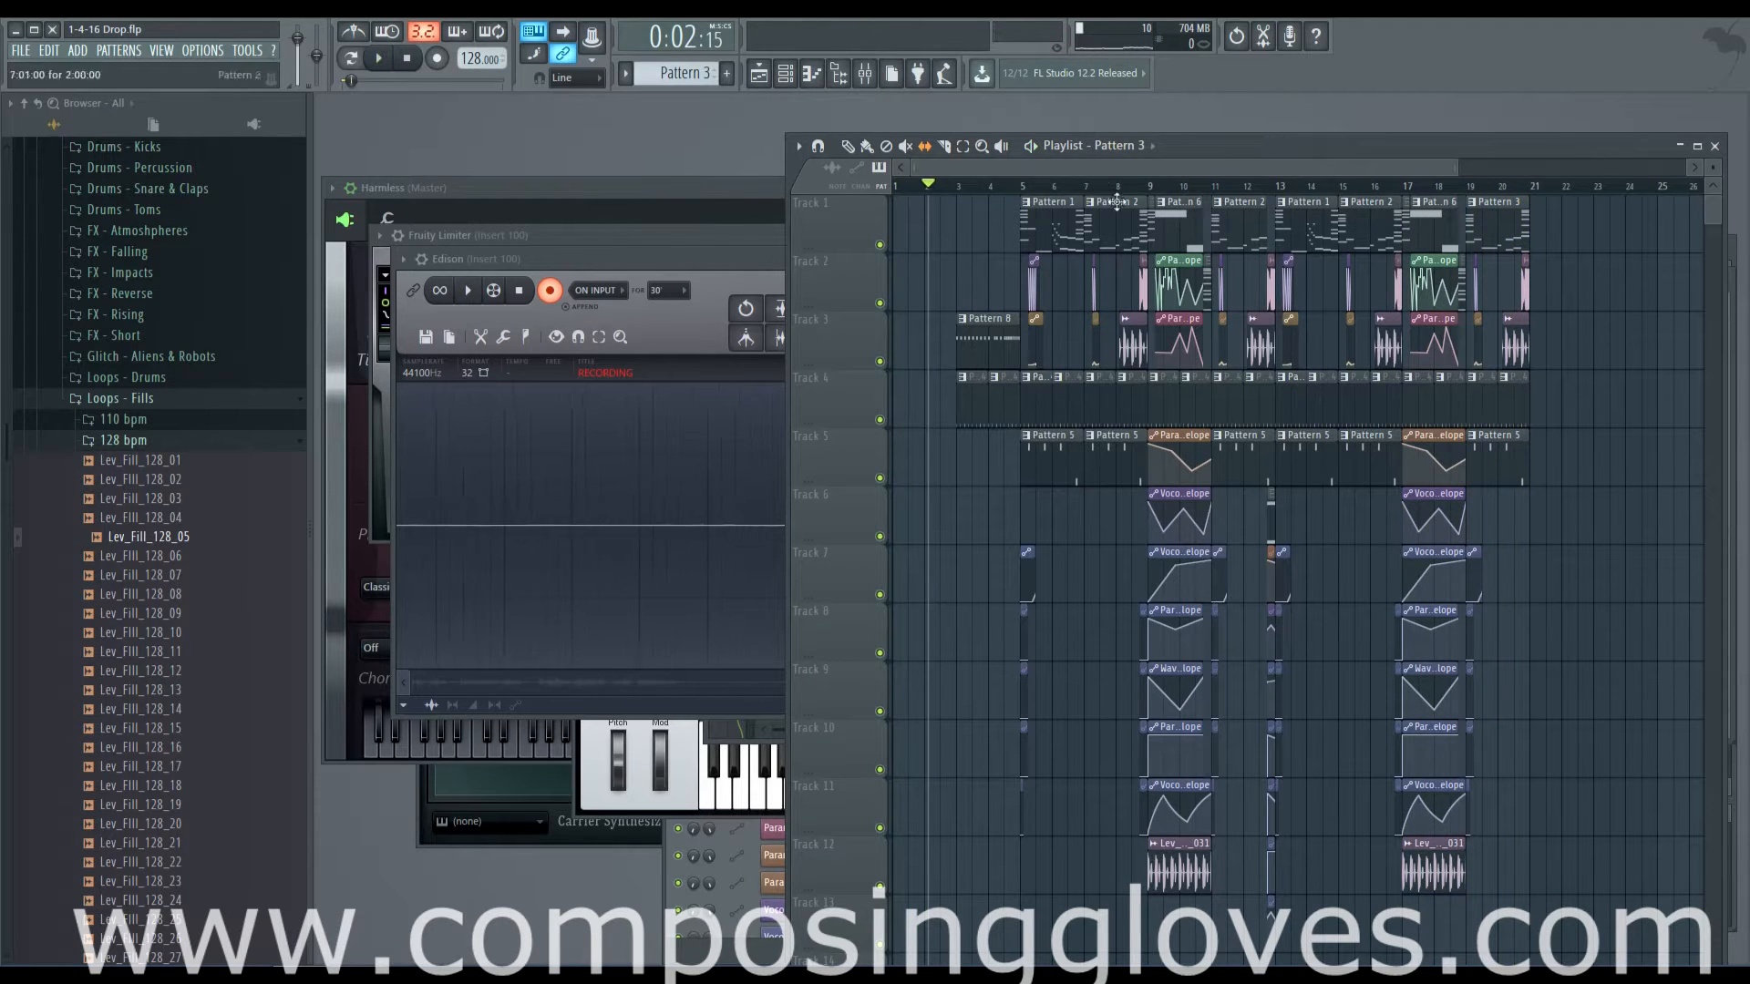
{"action": "scroll", "coordinate": [1117, 202], "scroll_direction": "up", "scroll_amount": 6}
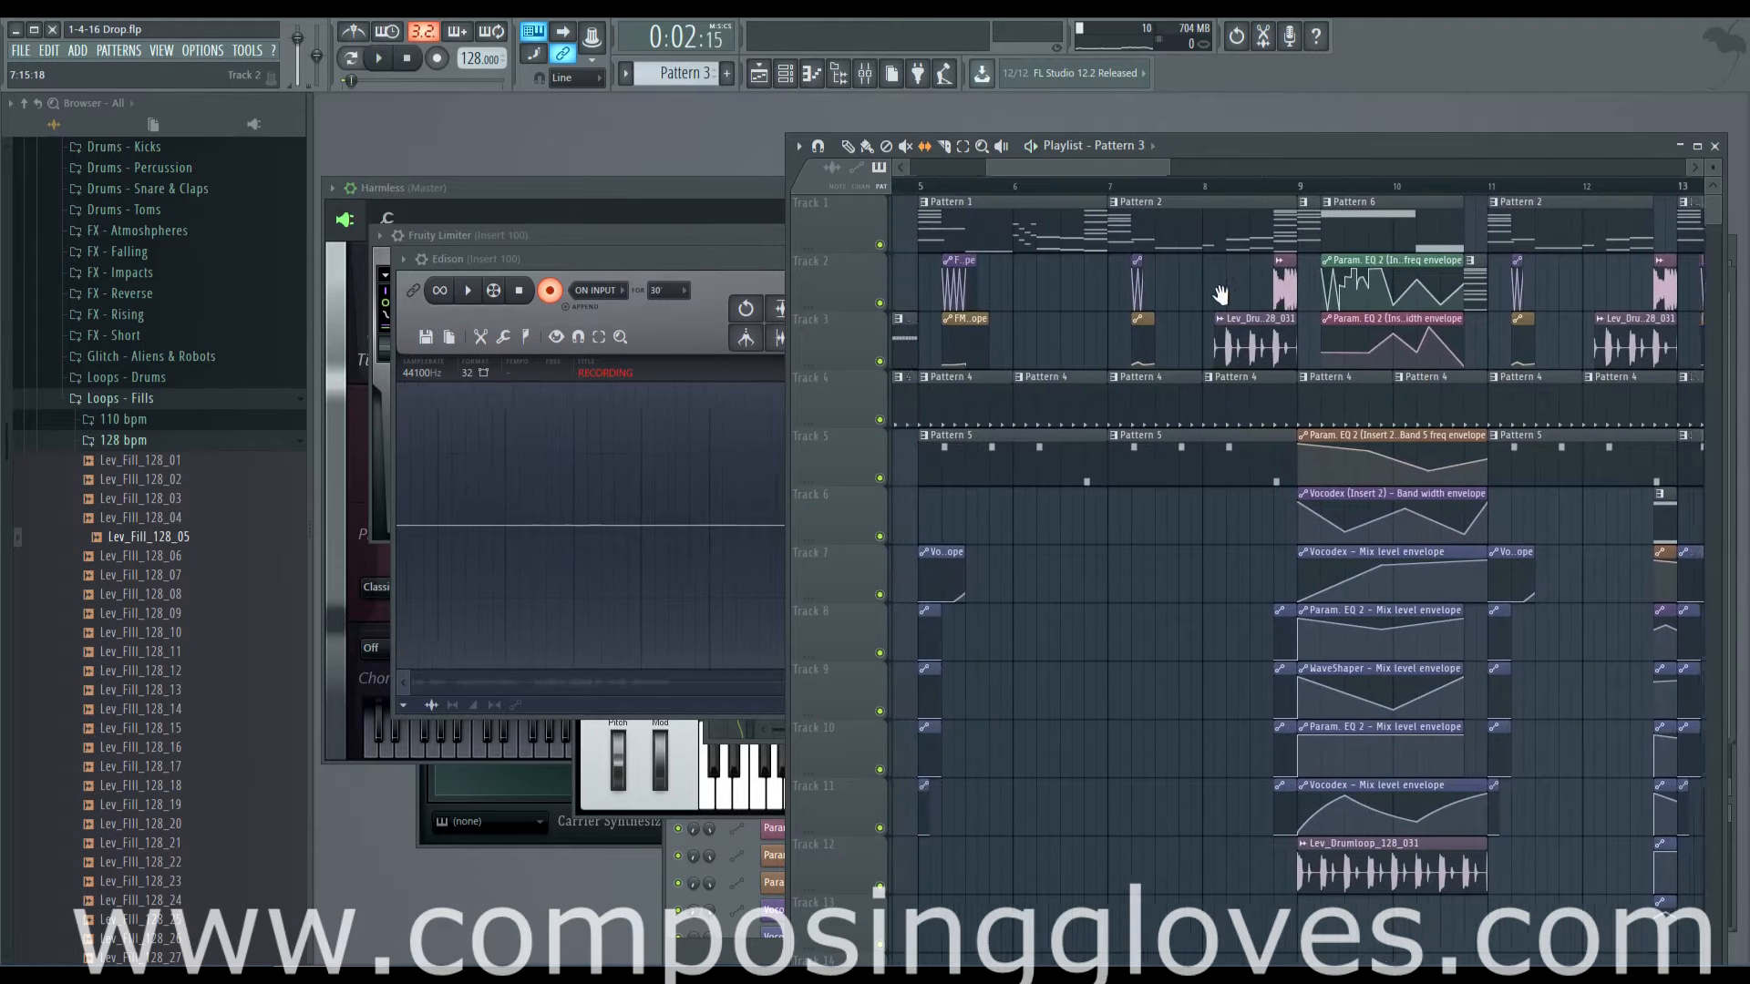
{"action": "scroll", "coordinate": [1220, 294], "scroll_direction": "down", "scroll_amount": 5}
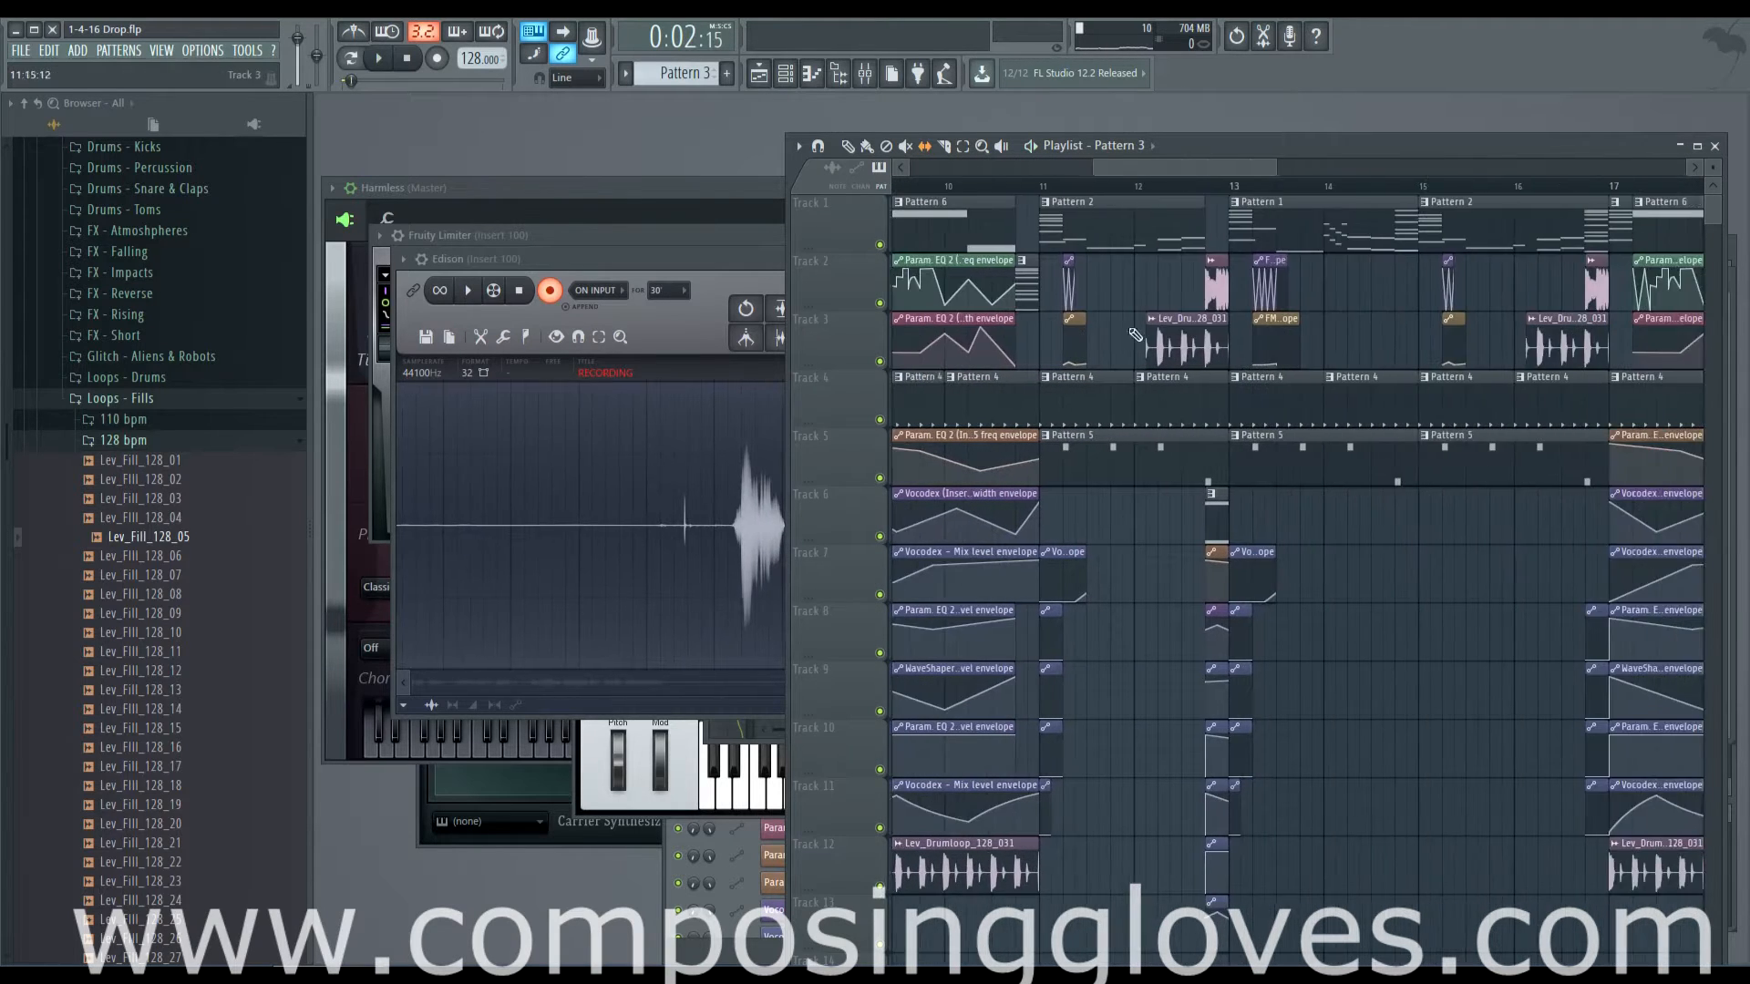
{"action": "scroll", "coordinate": [1135, 335], "scroll_direction": "down", "scroll_amount": 4}
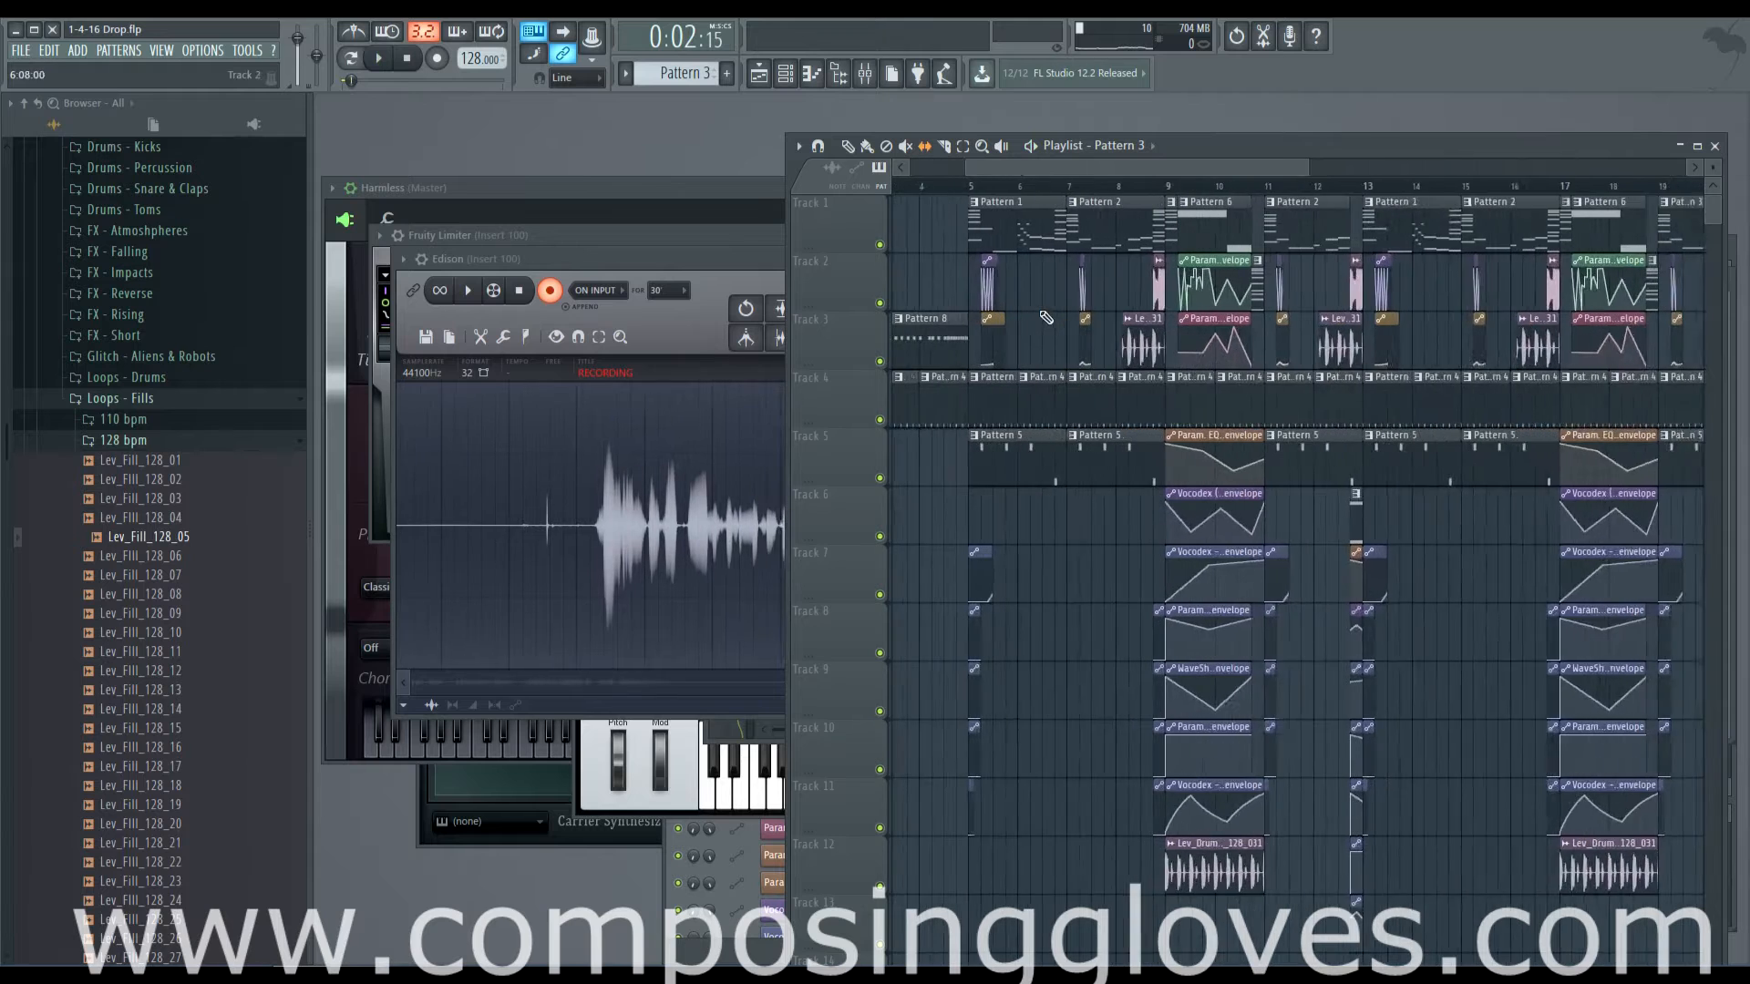
{"action": "scroll", "coordinate": [1048, 318], "scroll_direction": "up", "scroll_amount": 4}
{"action": "scroll", "coordinate": [1052, 332], "scroll_direction": "down", "scroll_amount": 5}
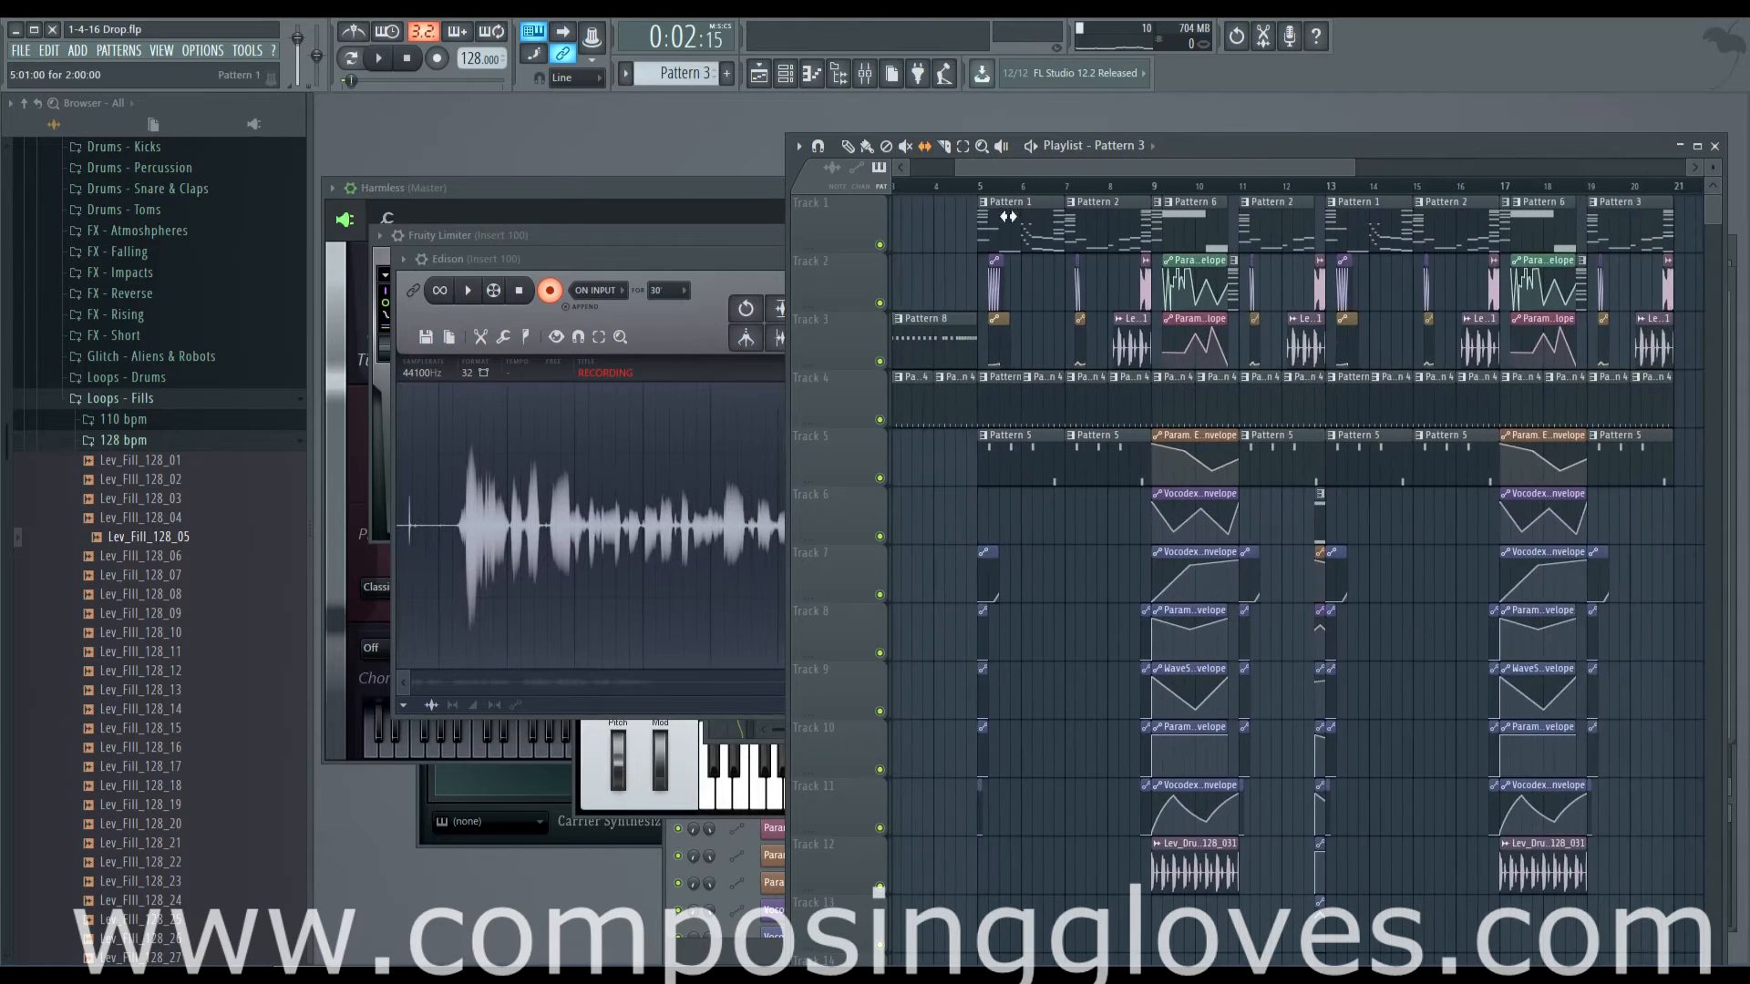
Mark a short time range just after the start of bar 5 in the playlist and look over the channel rack
{"action": "left_click", "coordinate": [992, 186]}
{"action": "left_click_drag", "start_coordinate": [989, 188], "coordinate": [1001, 188]}
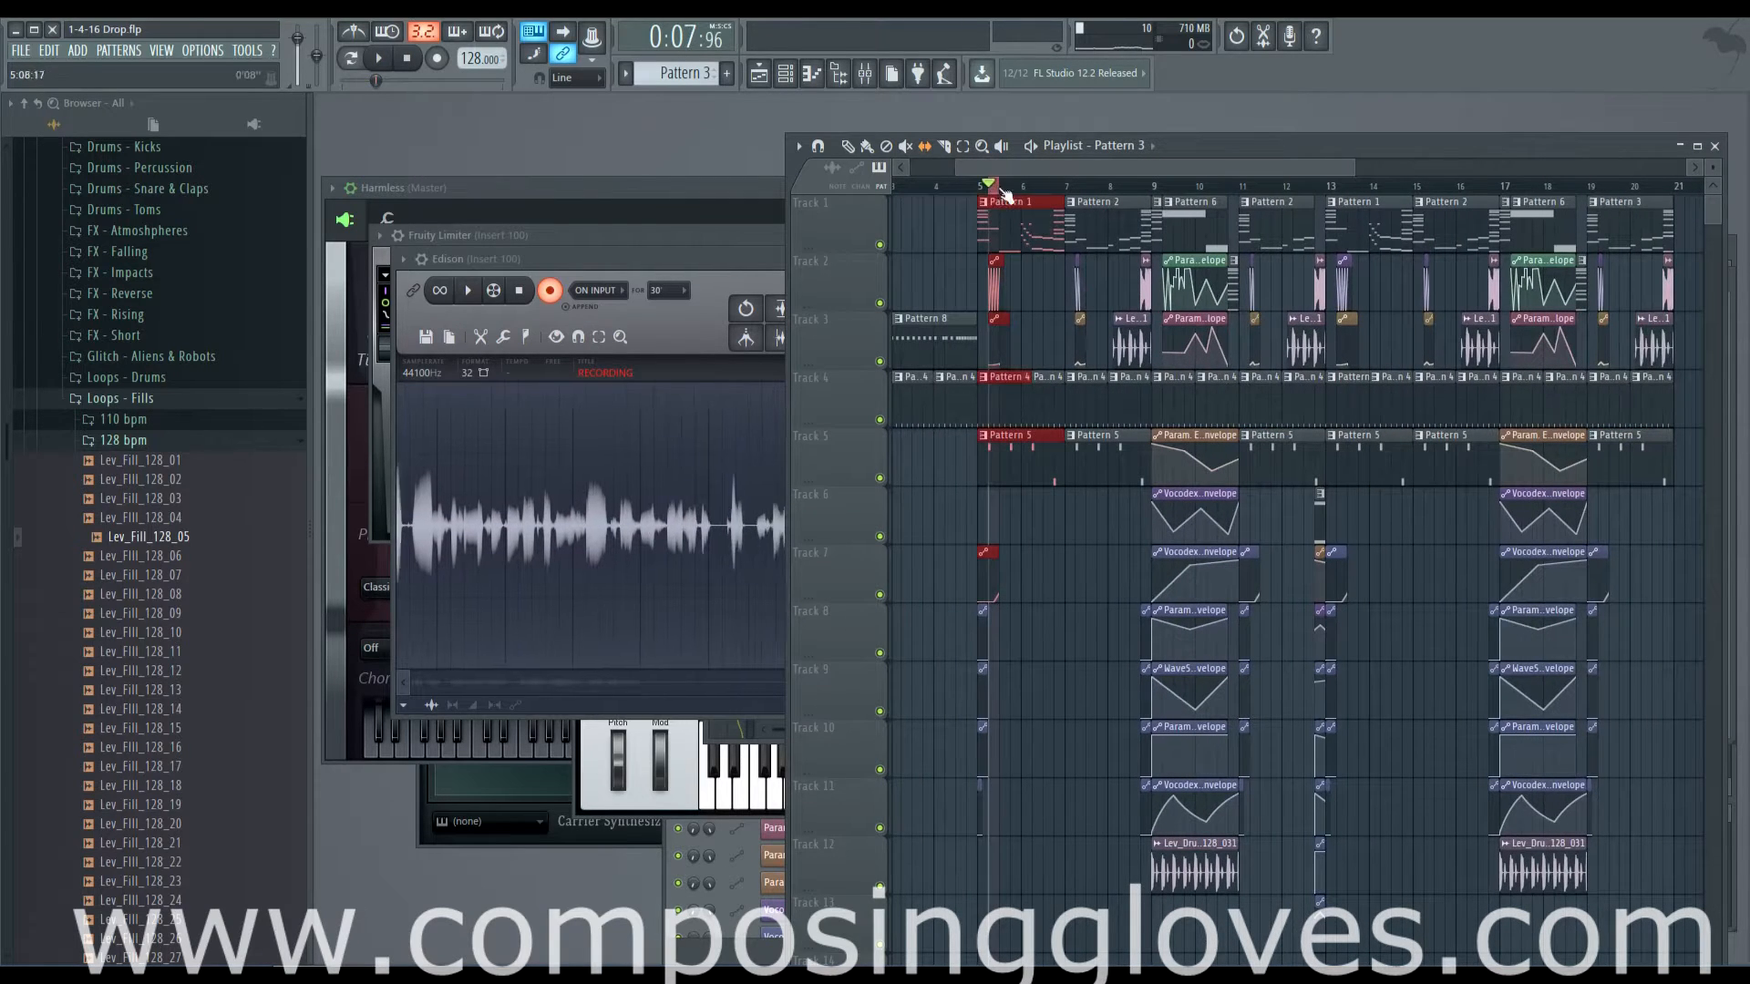
{"action": "scroll", "coordinate": [1078, 293], "scroll_direction": "up", "scroll_amount": 4}
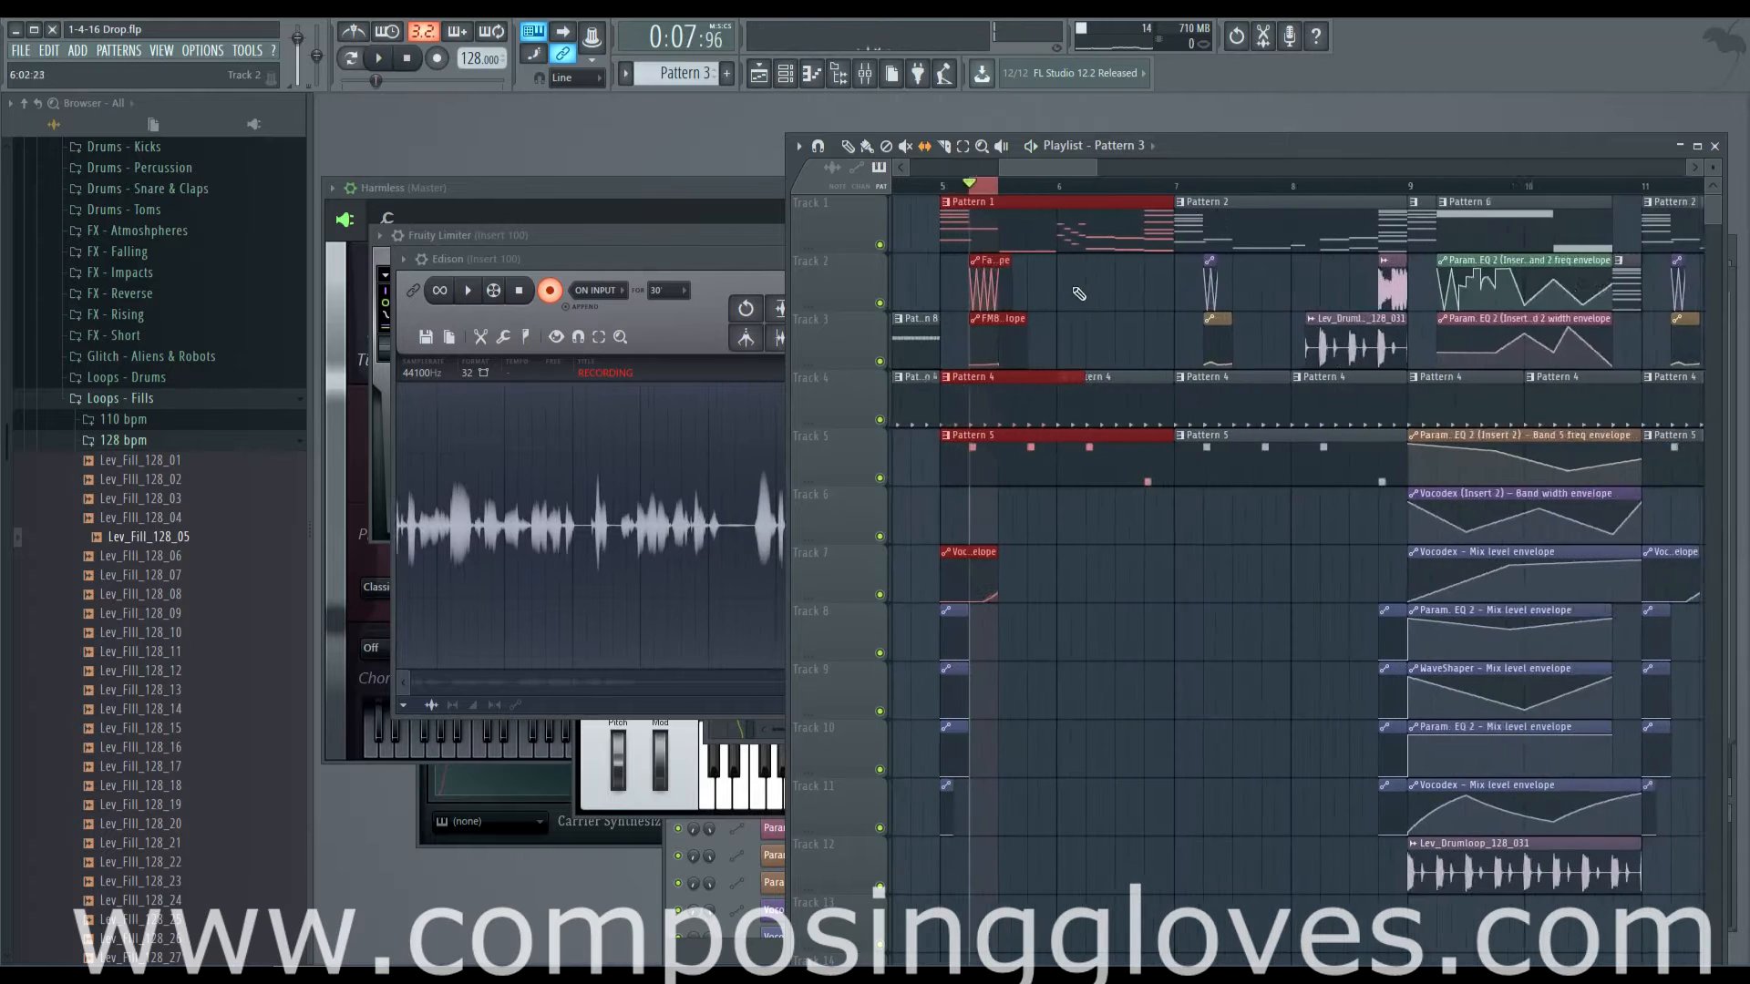
{"action": "scroll", "coordinate": [1078, 294], "scroll_direction": "up", "scroll_amount": 3}
{"action": "key", "text": "F6"}
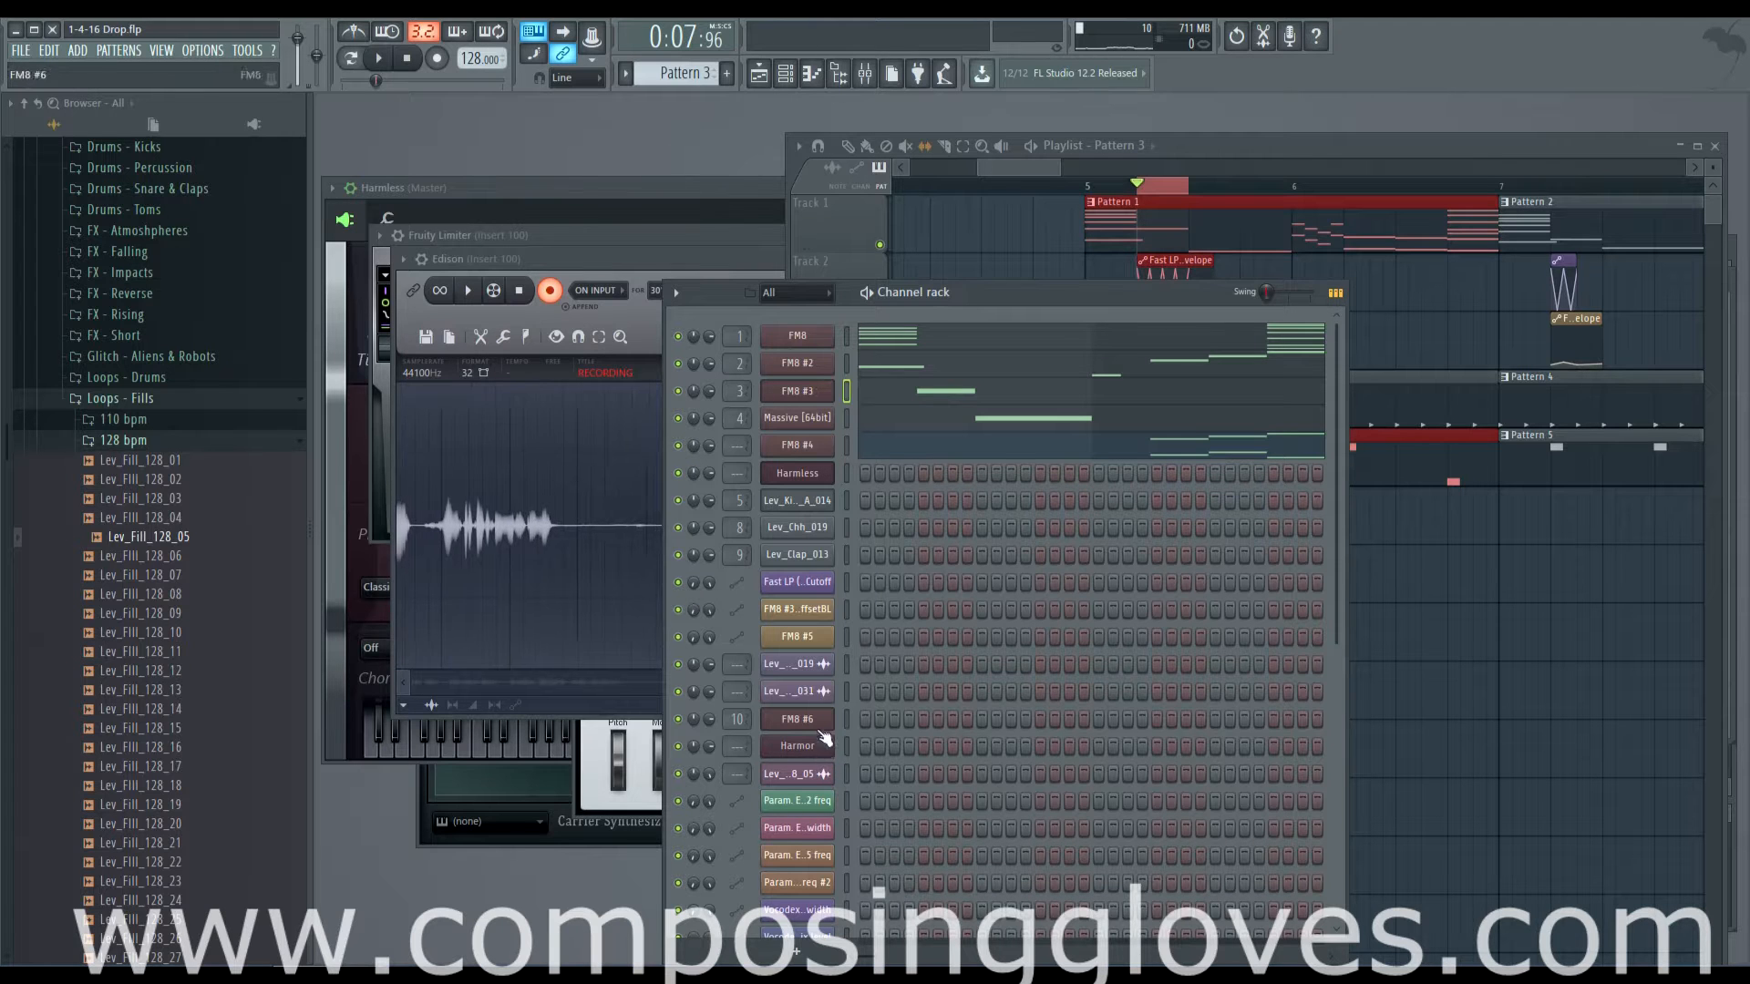
Play a short part of the Pattern 6 section just after bar 9 and return to the bar 5 section
{"action": "left_click_drag", "start_coordinate": [1037, 170], "coordinate": [1136, 177]}
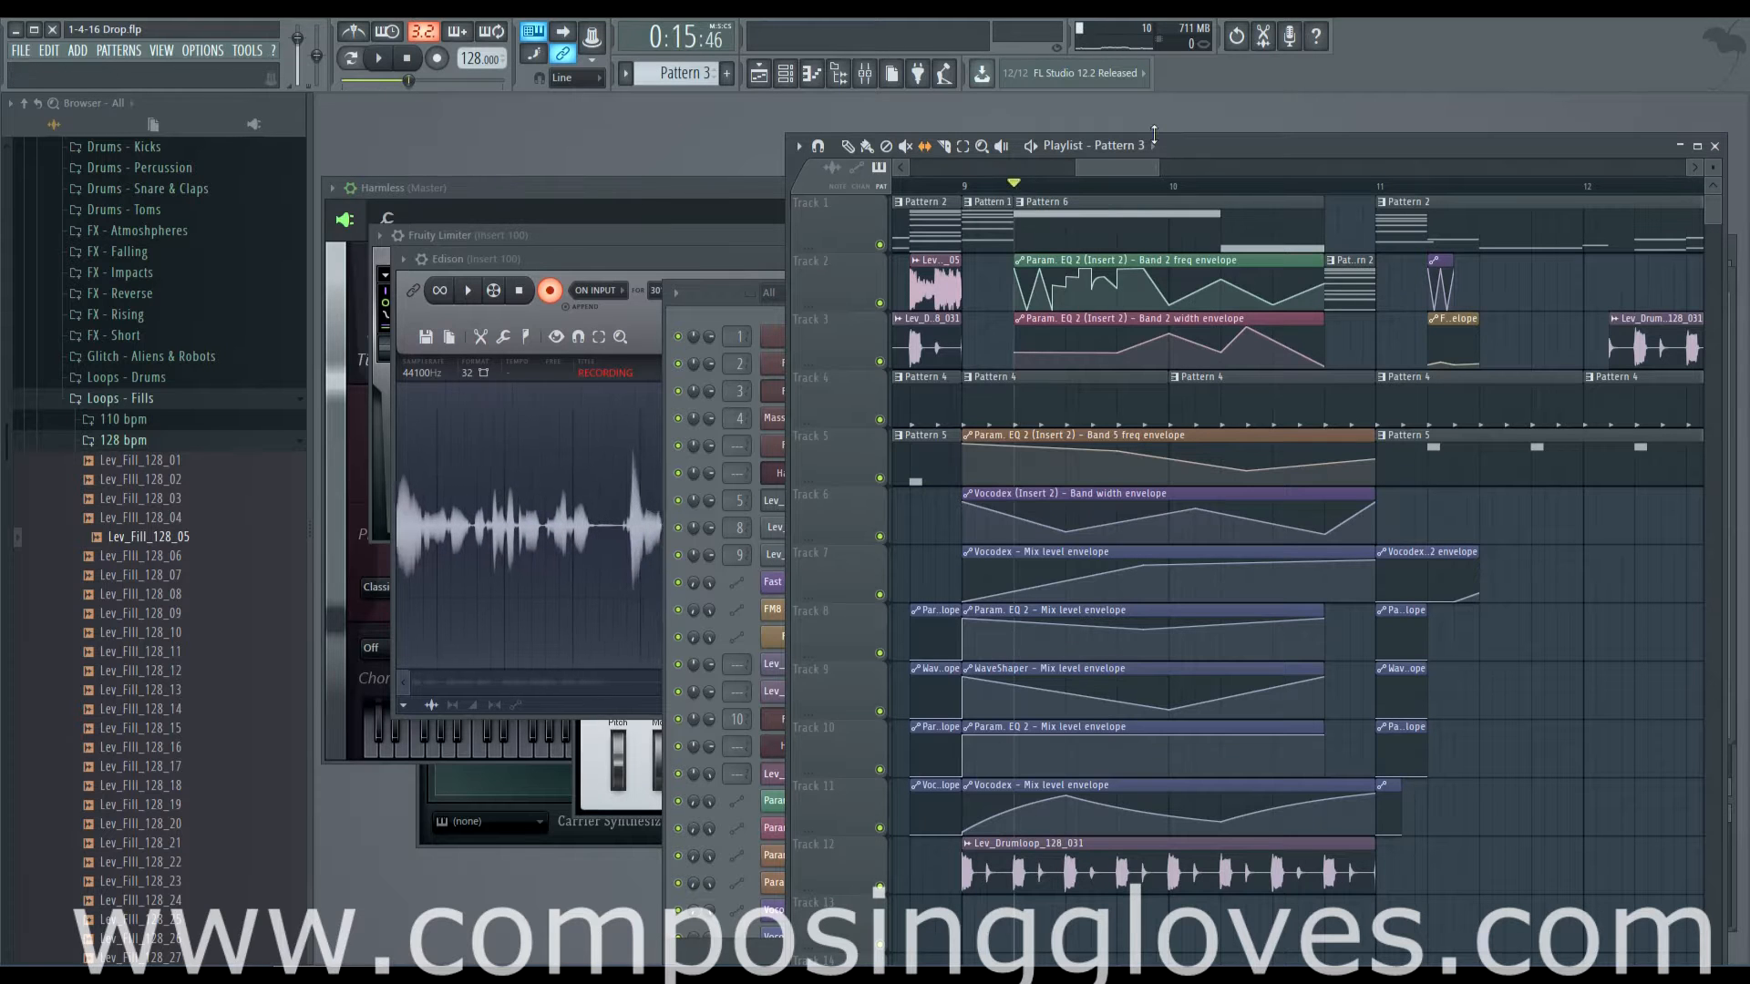
{"action": "key", "text": "space"}
{"action": "key", "text": "space"}
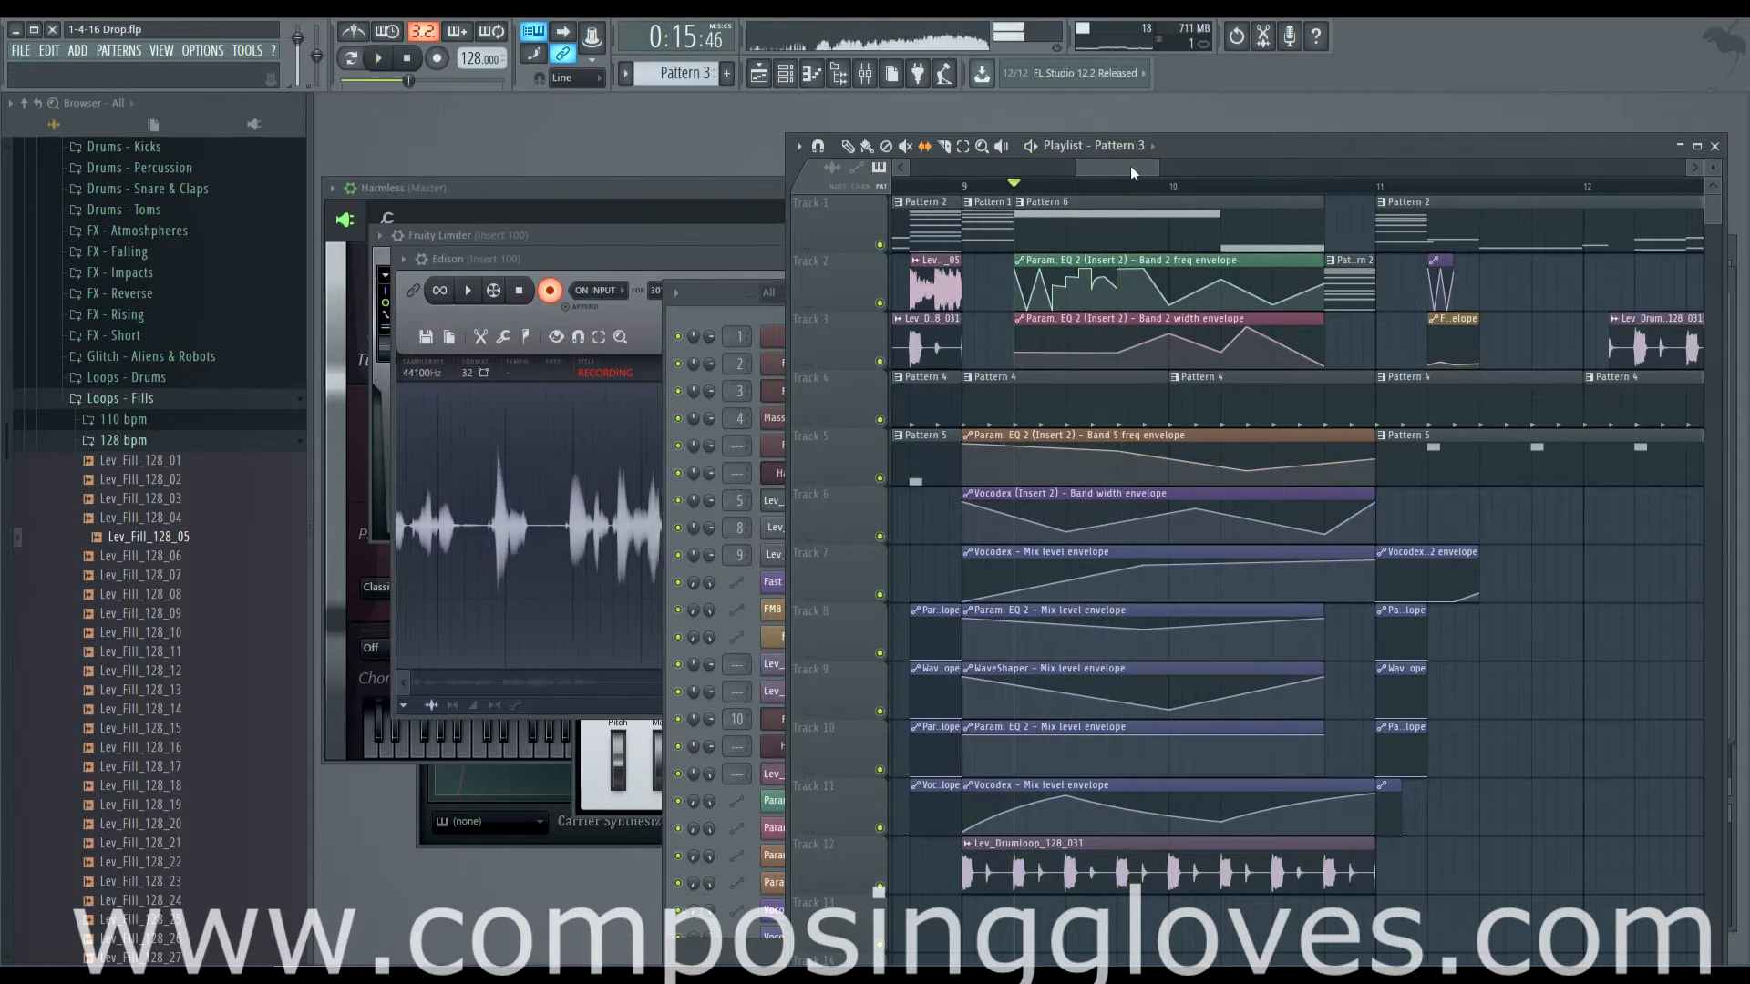
{"action": "left_click_drag", "start_coordinate": [1130, 166], "coordinate": [1032, 189]}
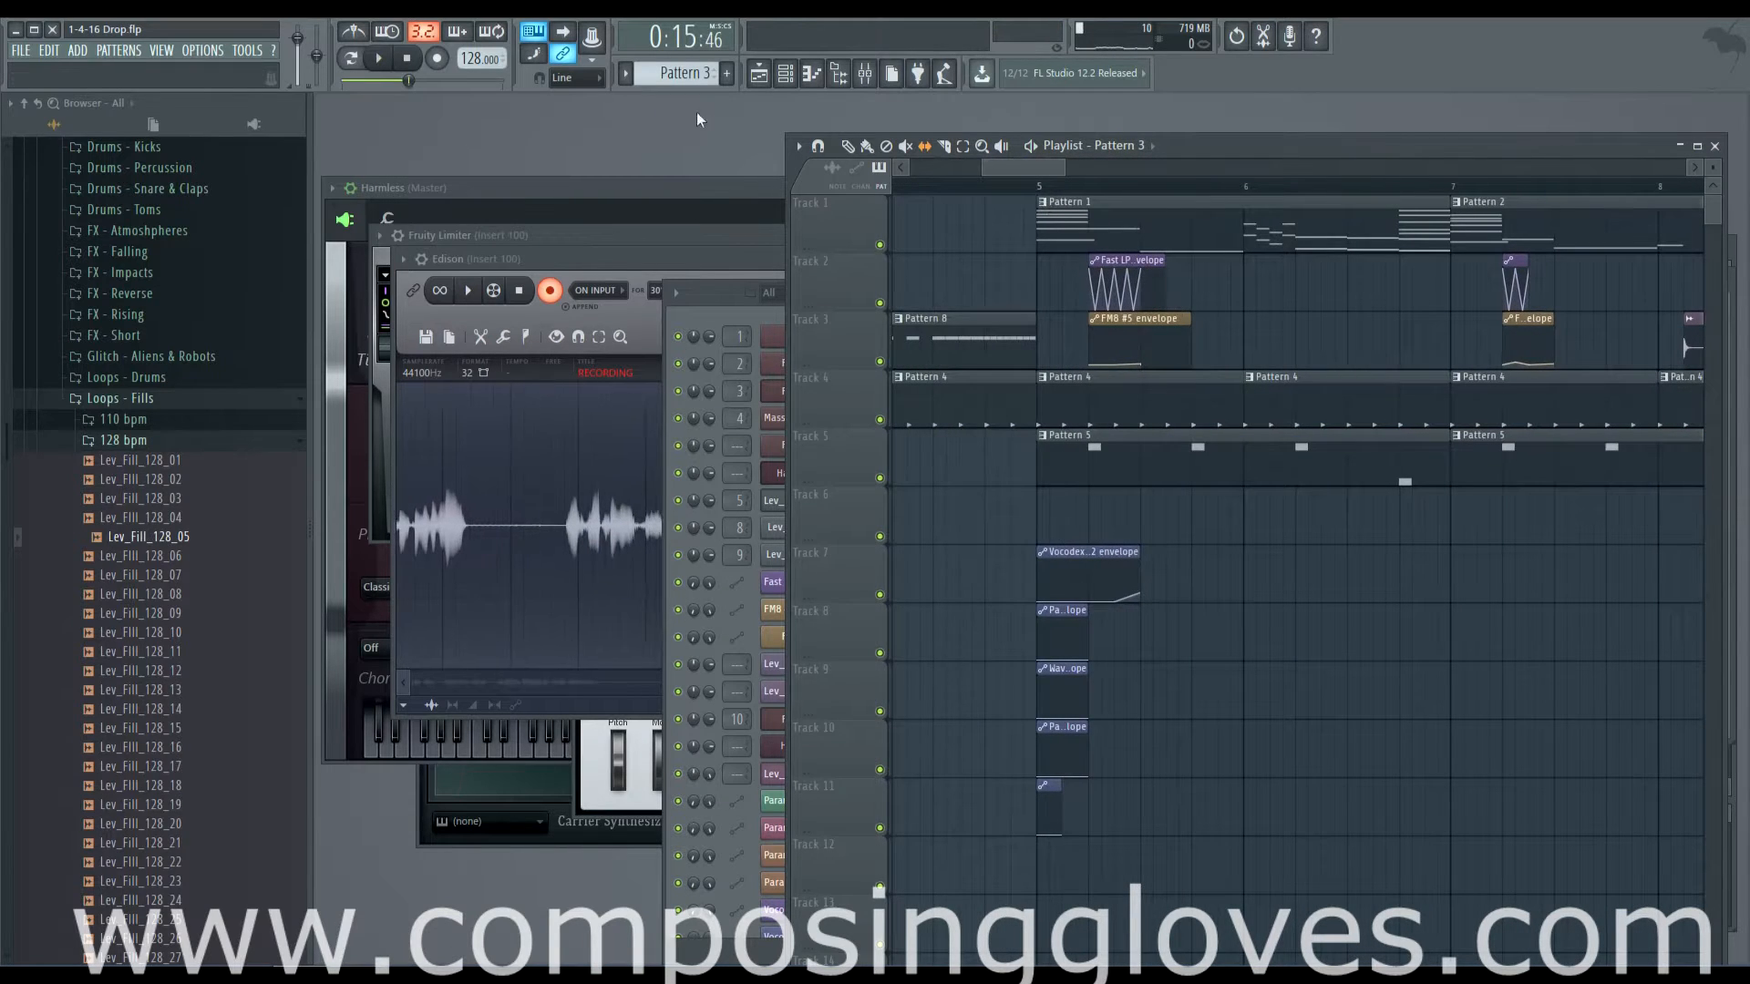
Open the FM8 #3 channel's synth from the channel rack to examine its operators, keeping its window clear of the rack
{"action": "key", "text": "F6"}
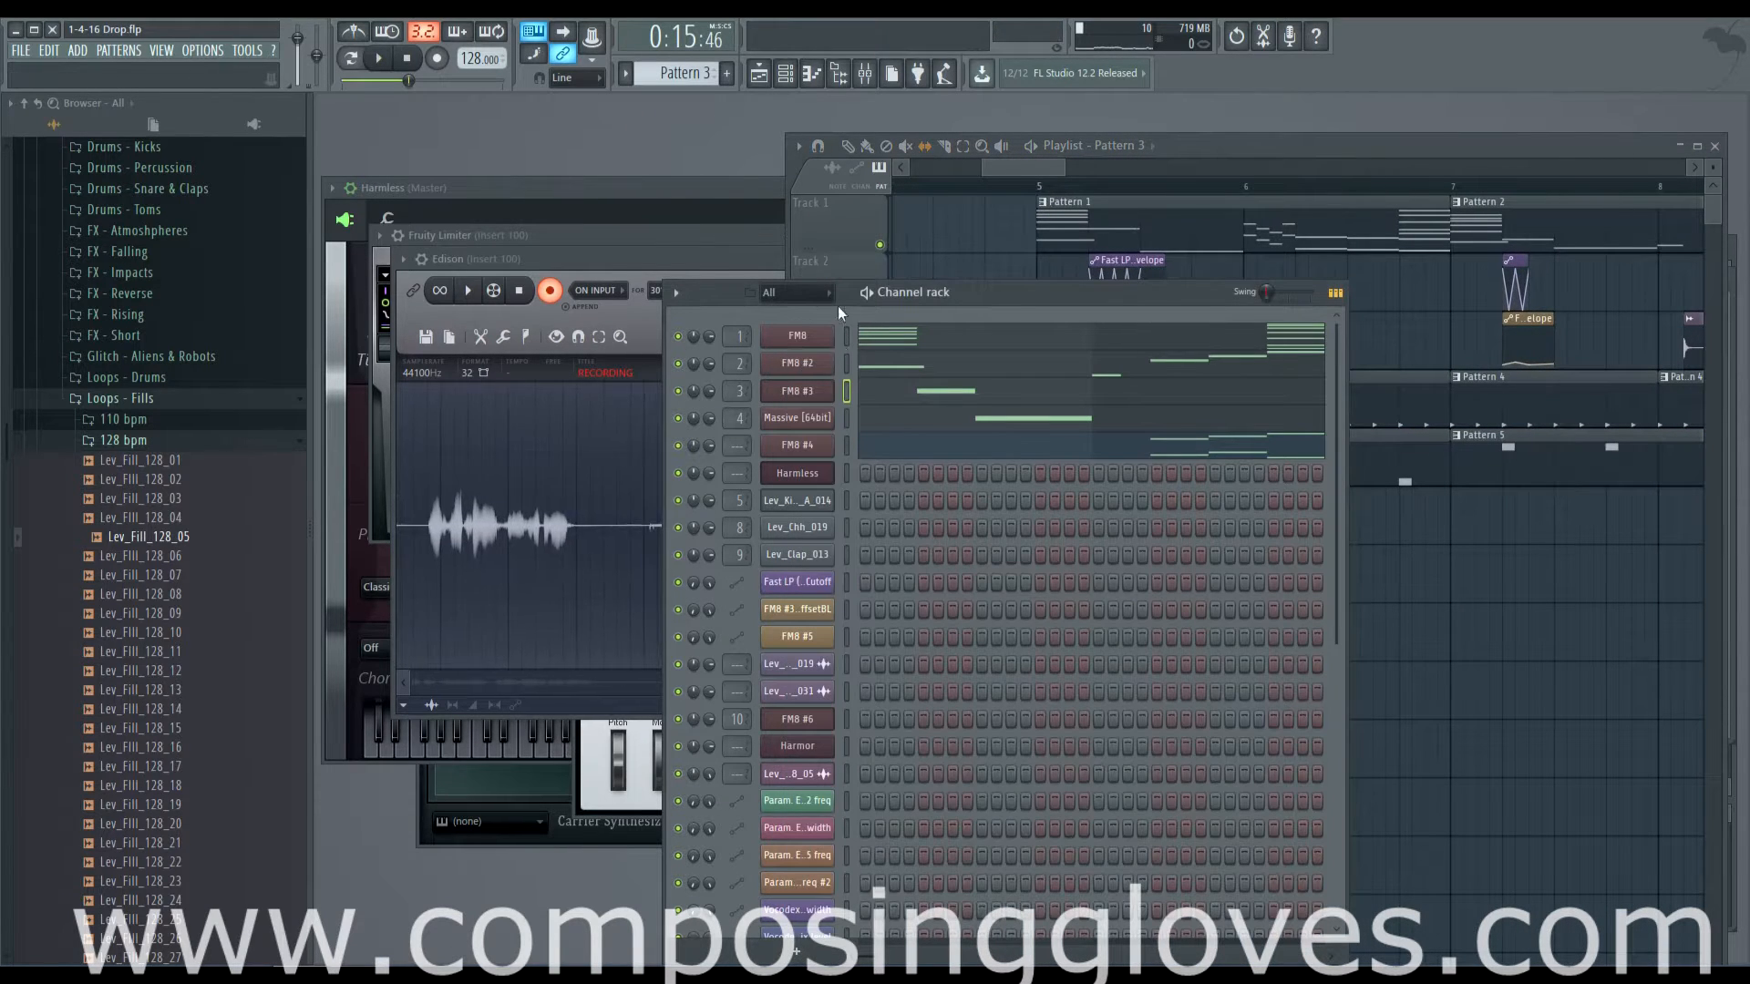
{"action": "left_click", "coordinate": [819, 341]}
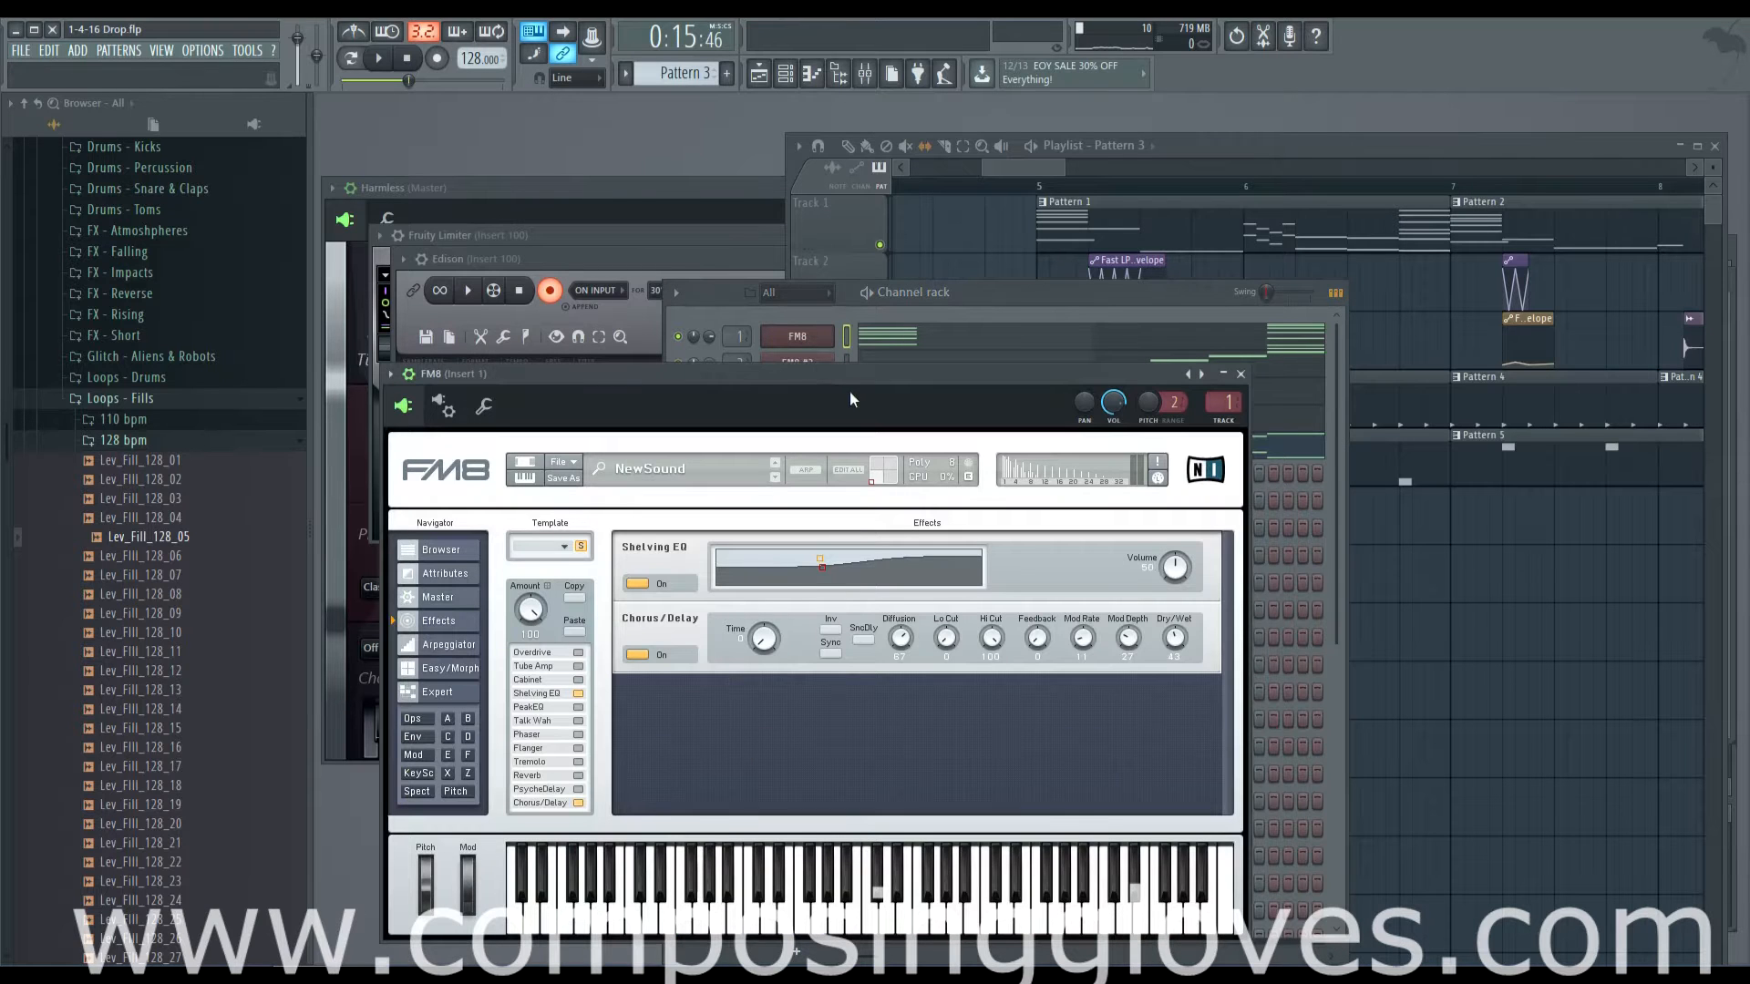
{"action": "left_click_drag", "start_coordinate": [849, 378], "coordinate": [933, 462]}
{"action": "left_click", "coordinate": [813, 401]}
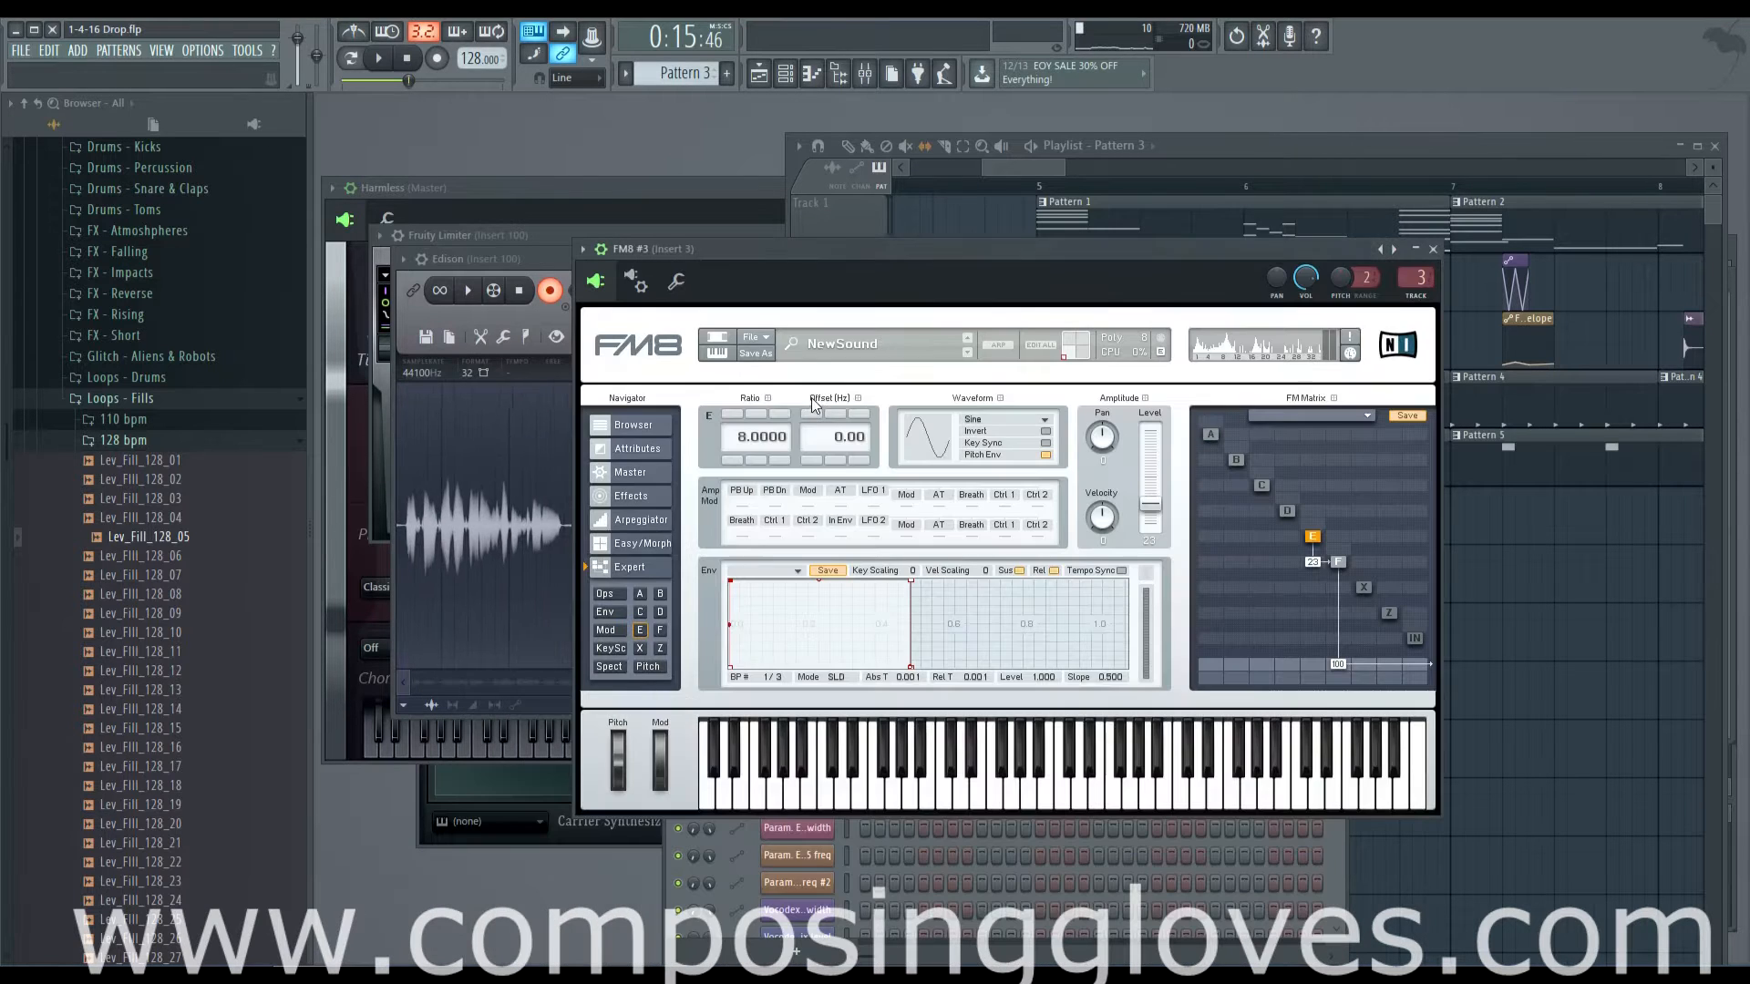
{"action": "left_click_drag", "start_coordinate": [901, 281], "coordinate": [914, 220]}
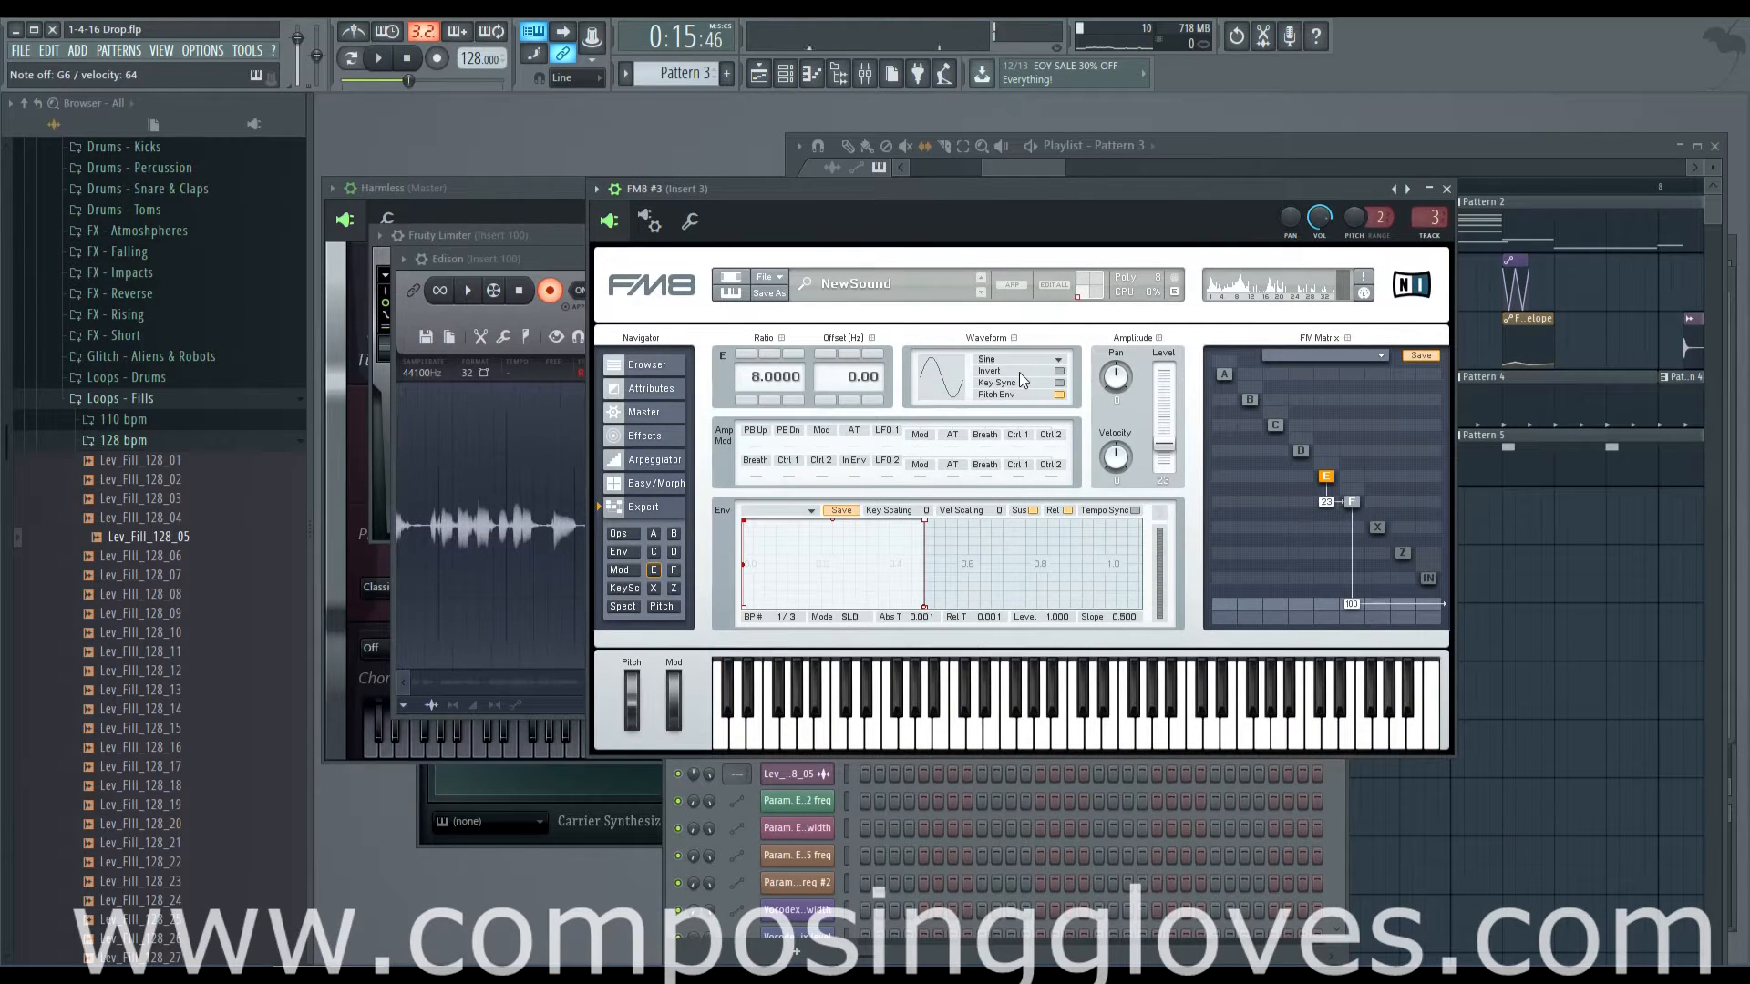
{"action": "left_click_drag", "start_coordinate": [910, 188], "coordinate": [1084, 117]}
{"action": "left_click", "coordinate": [709, 315]}
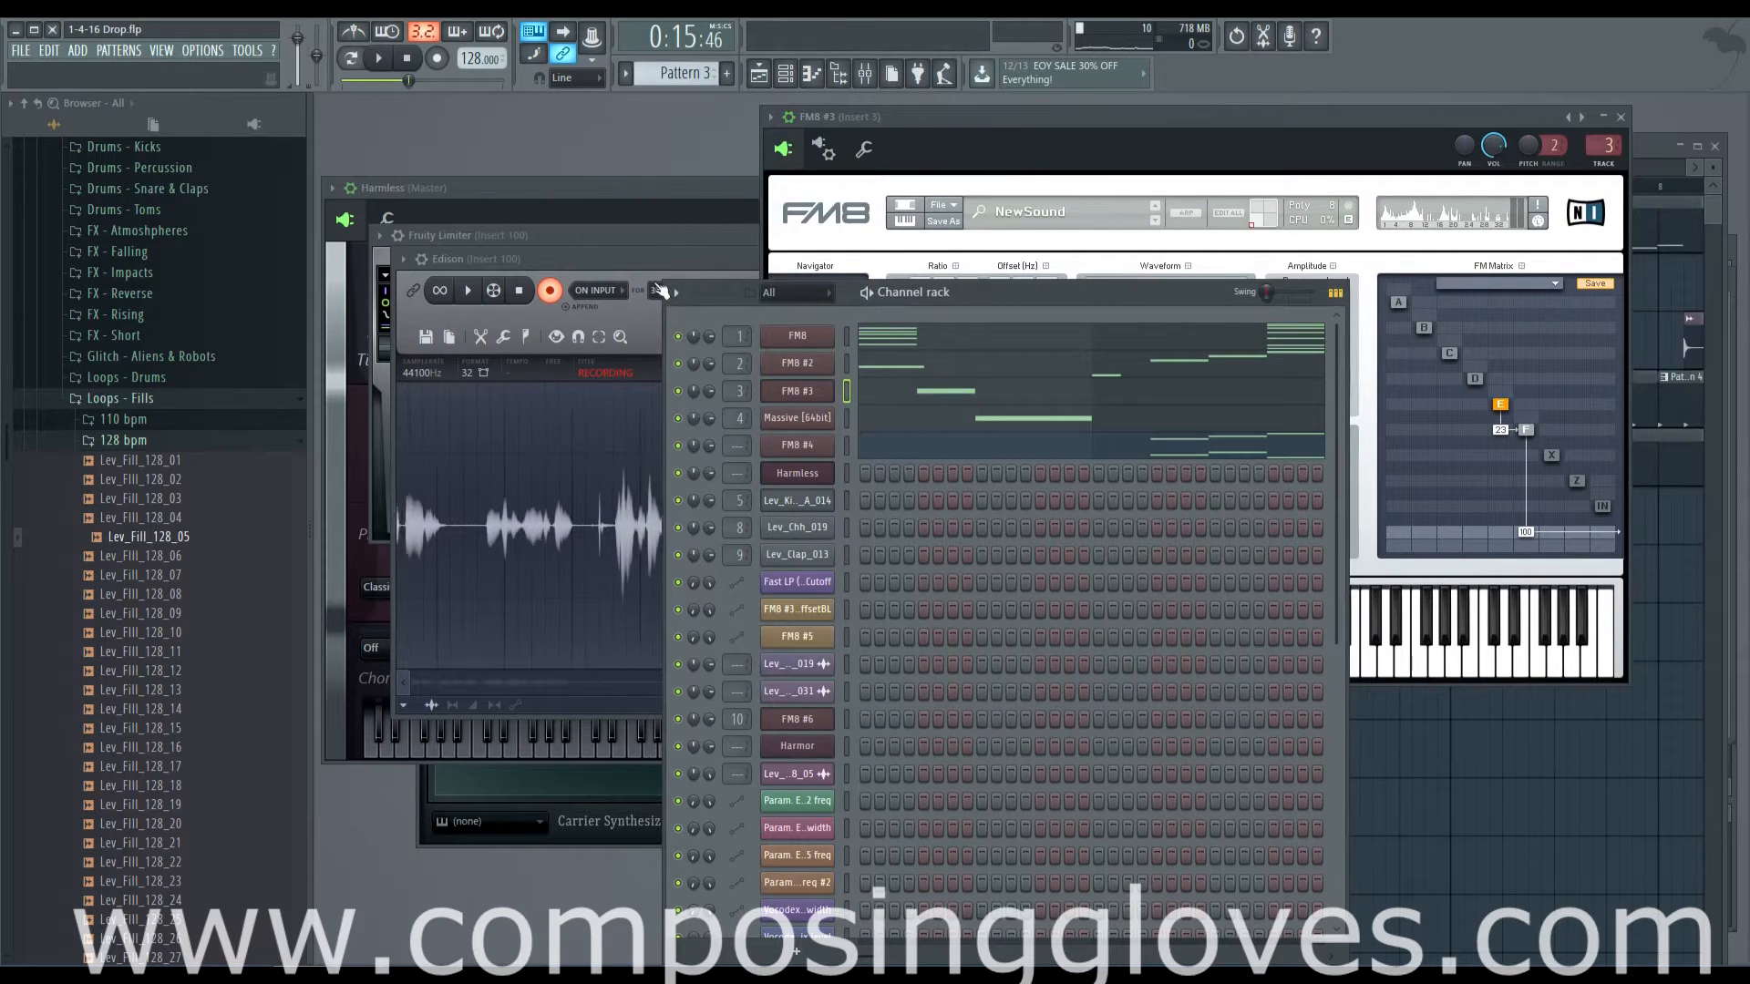
Add a new FM8 synth channel and move its window clear of the channel rack
{"action": "left_click", "coordinate": [120, 51]}
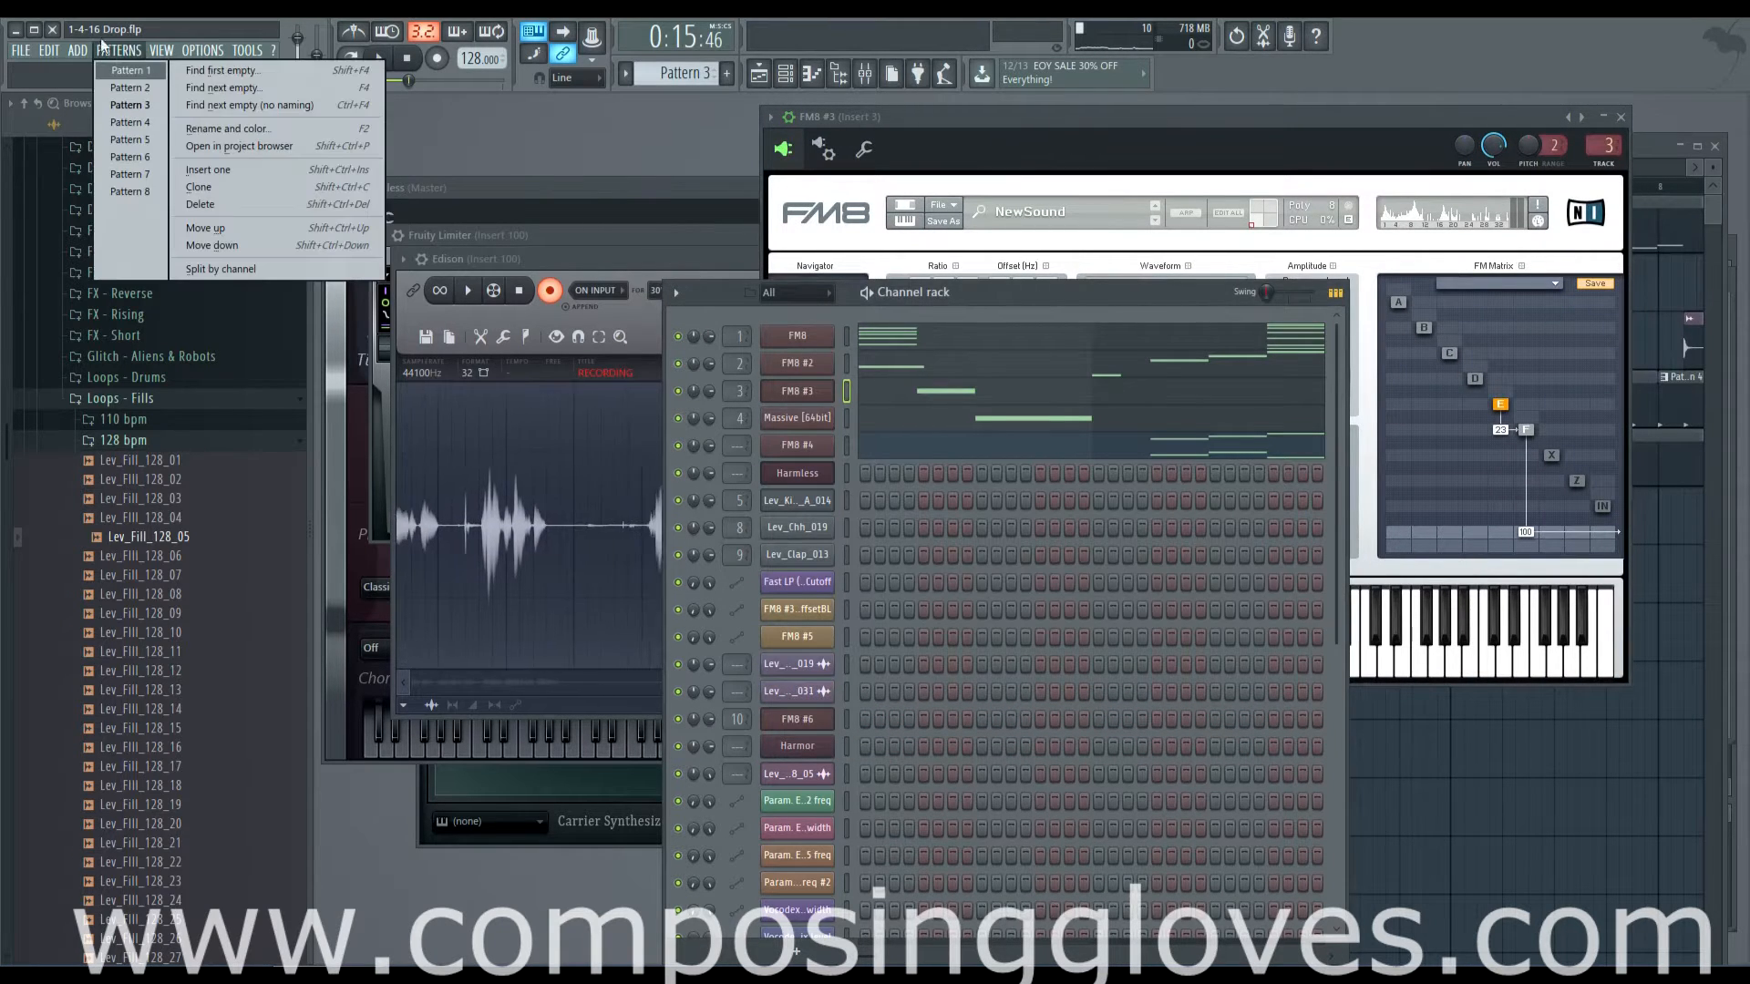
{"action": "left_click", "coordinate": [120, 51]}
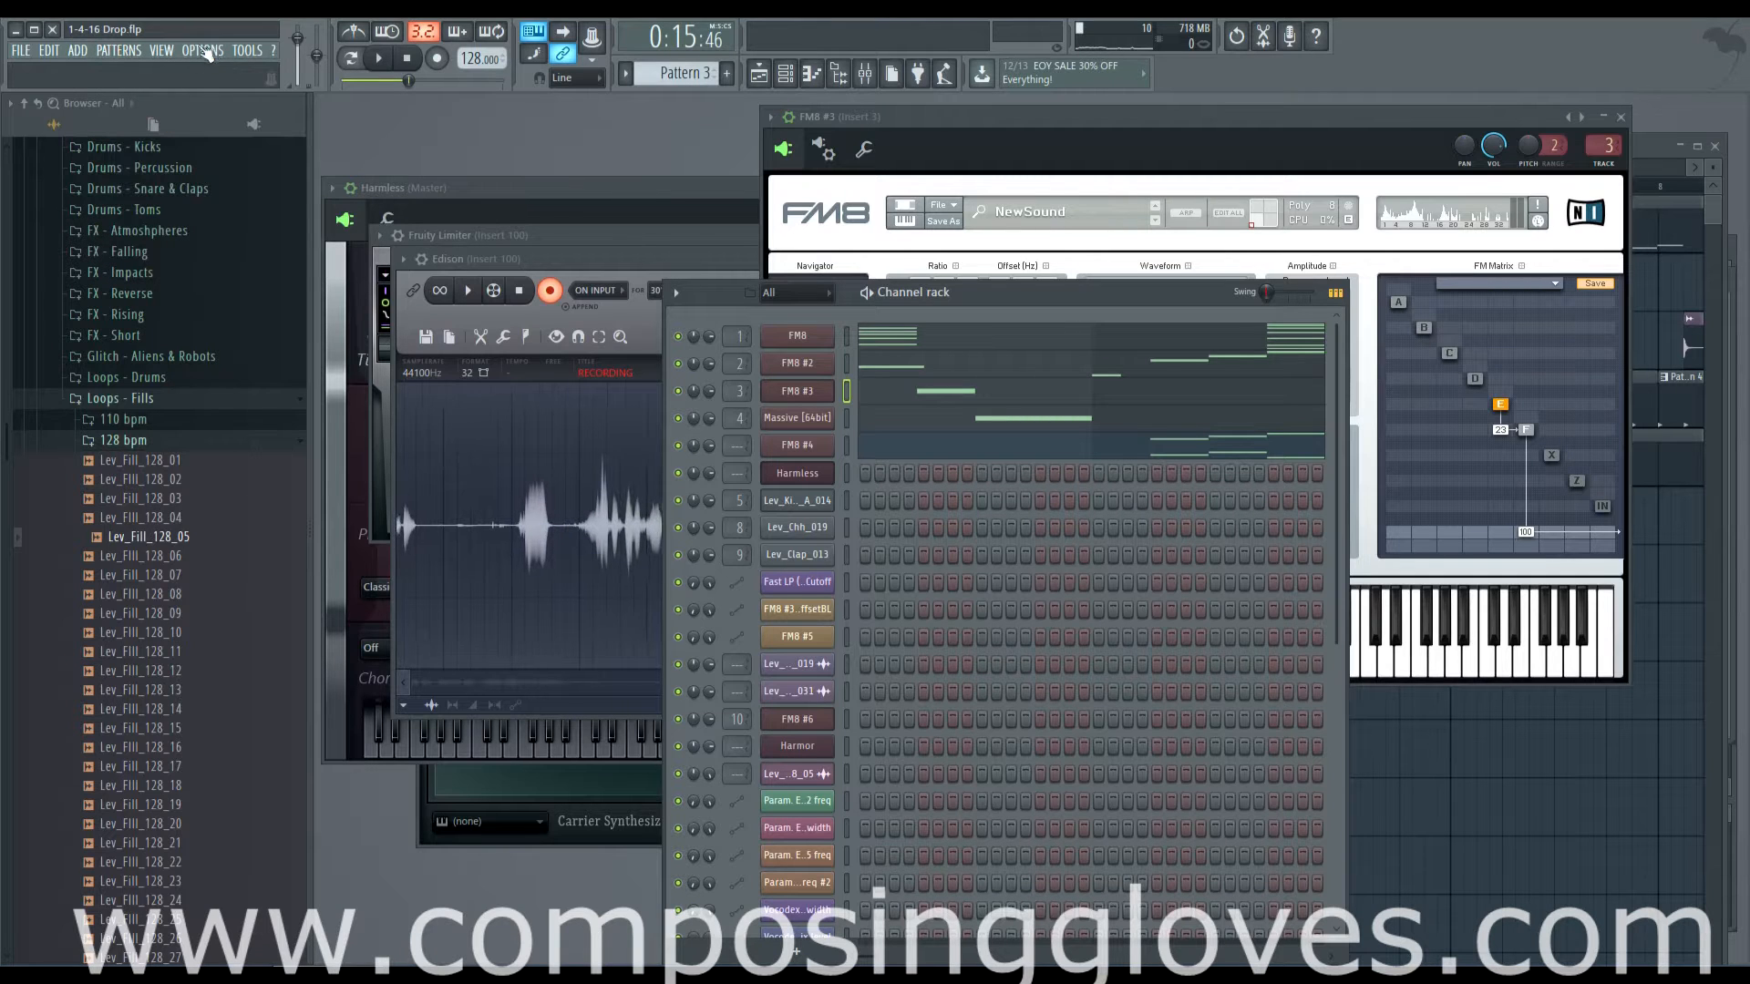
{"action": "left_click", "coordinate": [77, 51]}
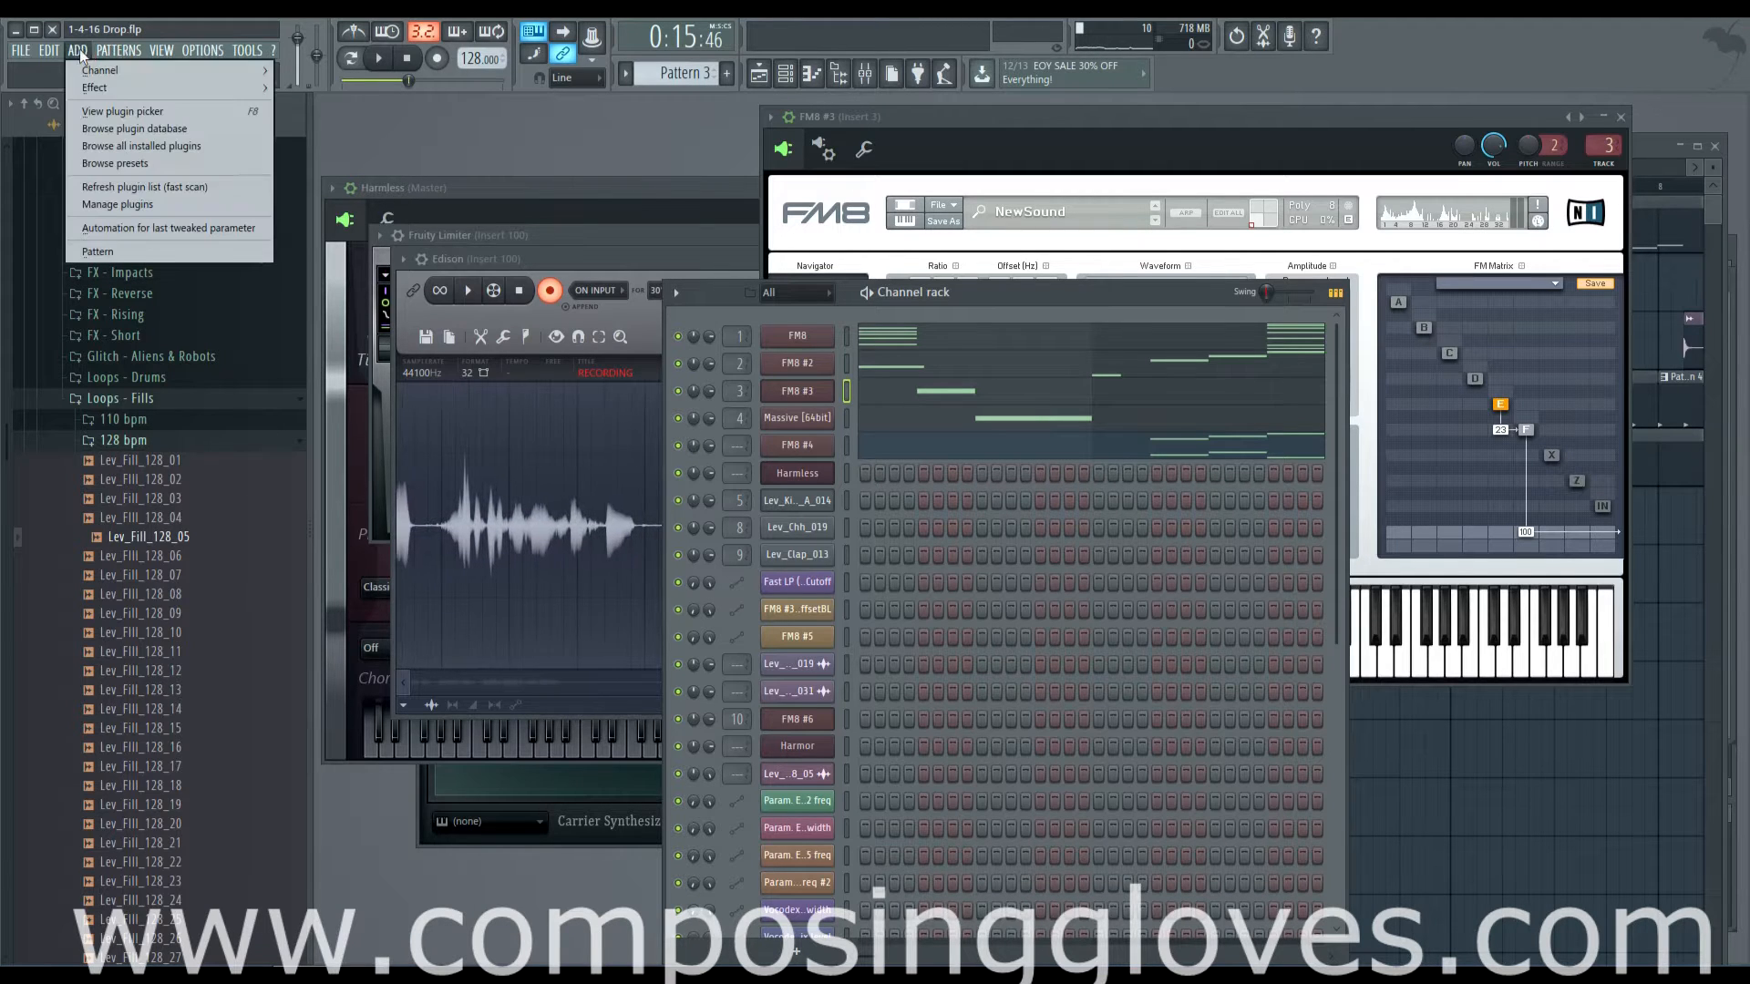
{"action": "mouse_move", "coordinate": [87, 72]}
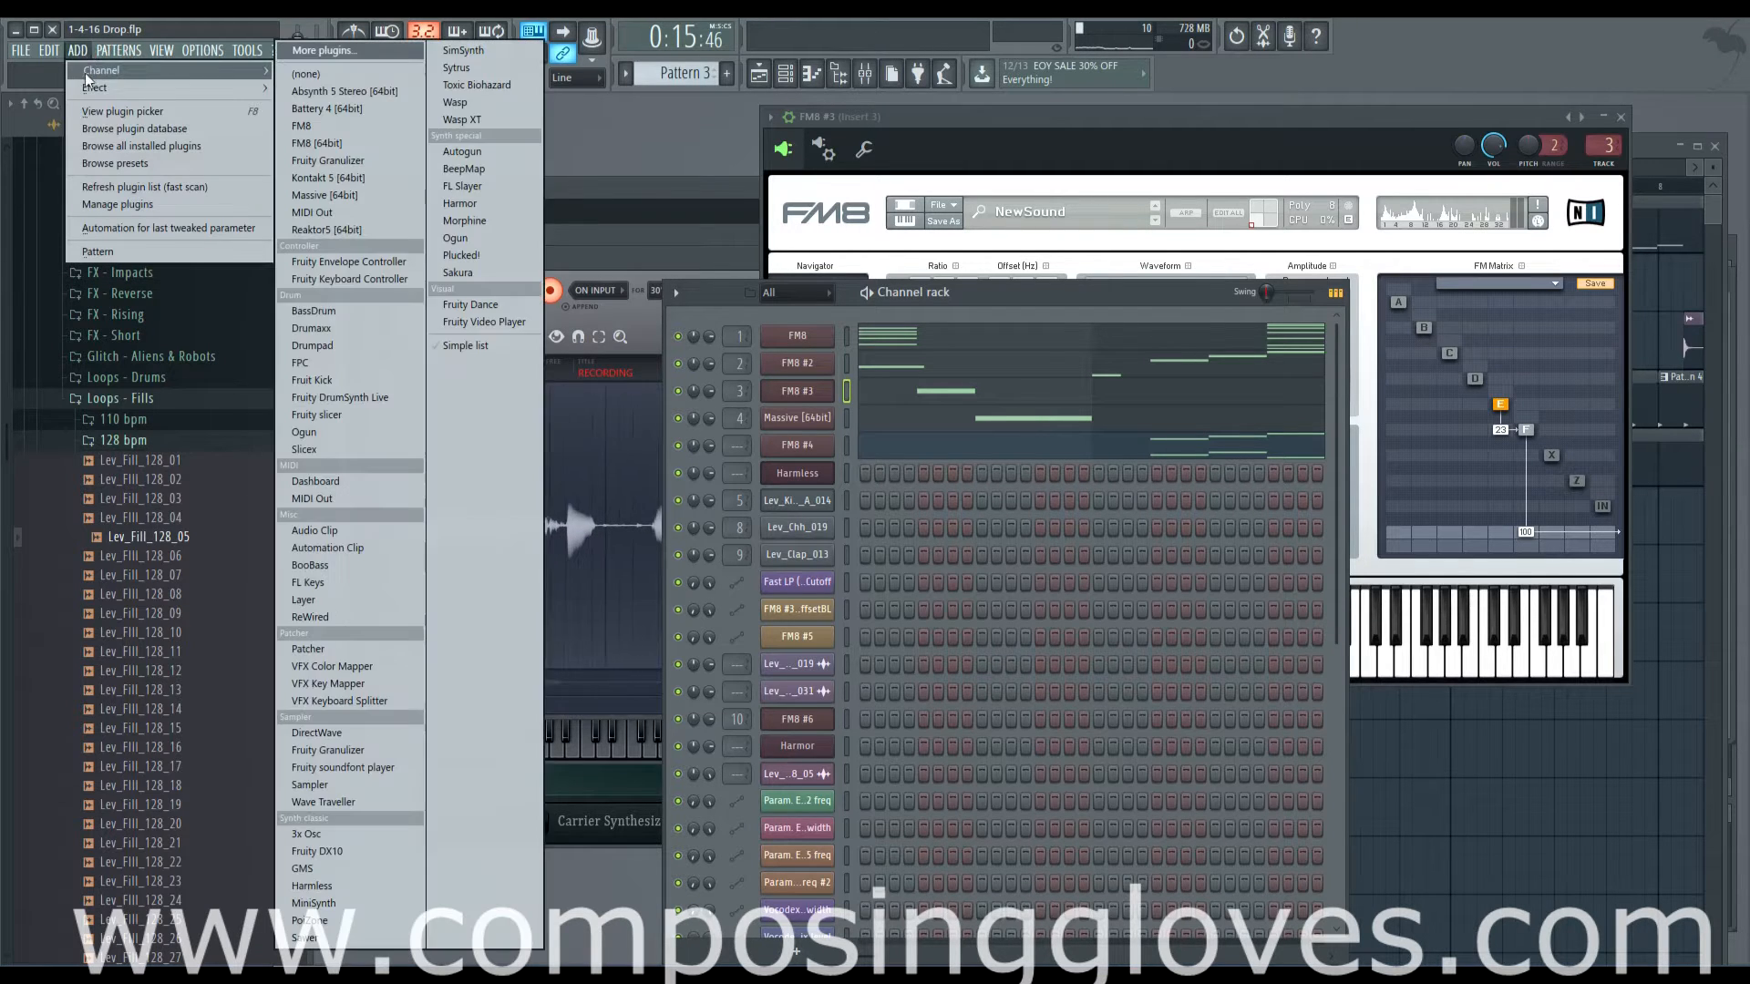
{"action": "left_click", "coordinate": [351, 129]}
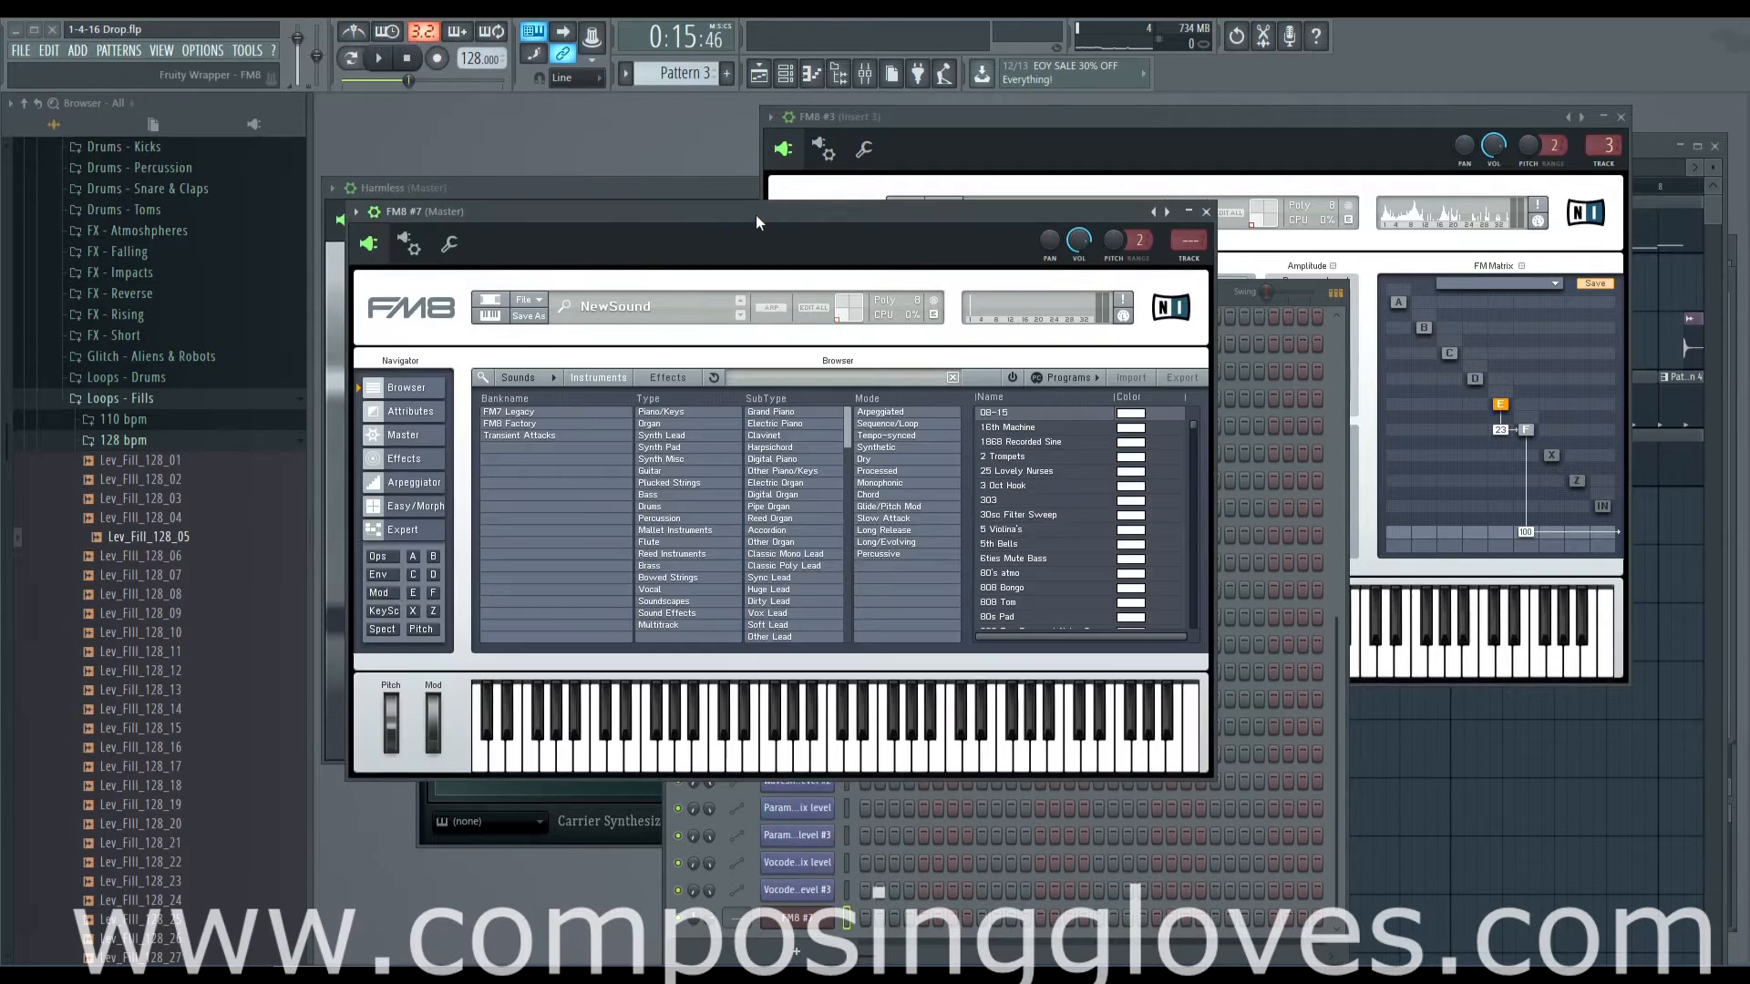
{"action": "left_click_drag", "start_coordinate": [756, 215], "coordinate": [1005, 170]}
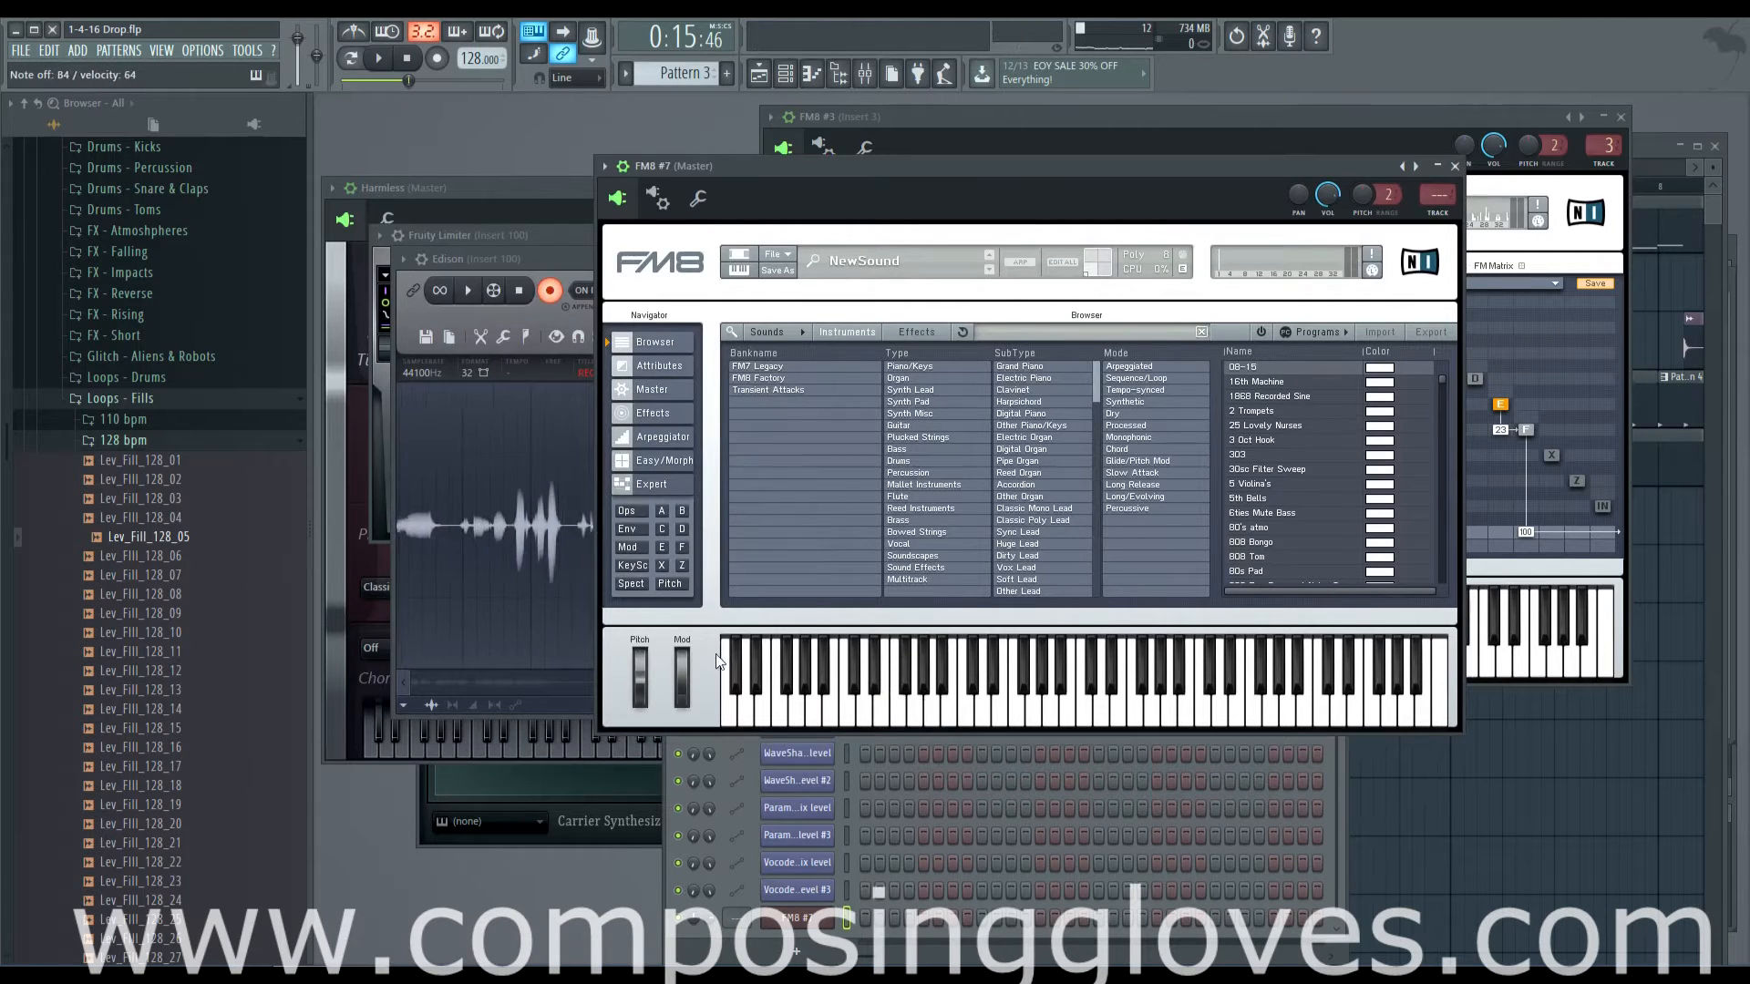
Open operator F in the new FM8's Expert page and set its output level to 100 in the FM matrix
{"action": "left_click", "coordinate": [663, 484]}
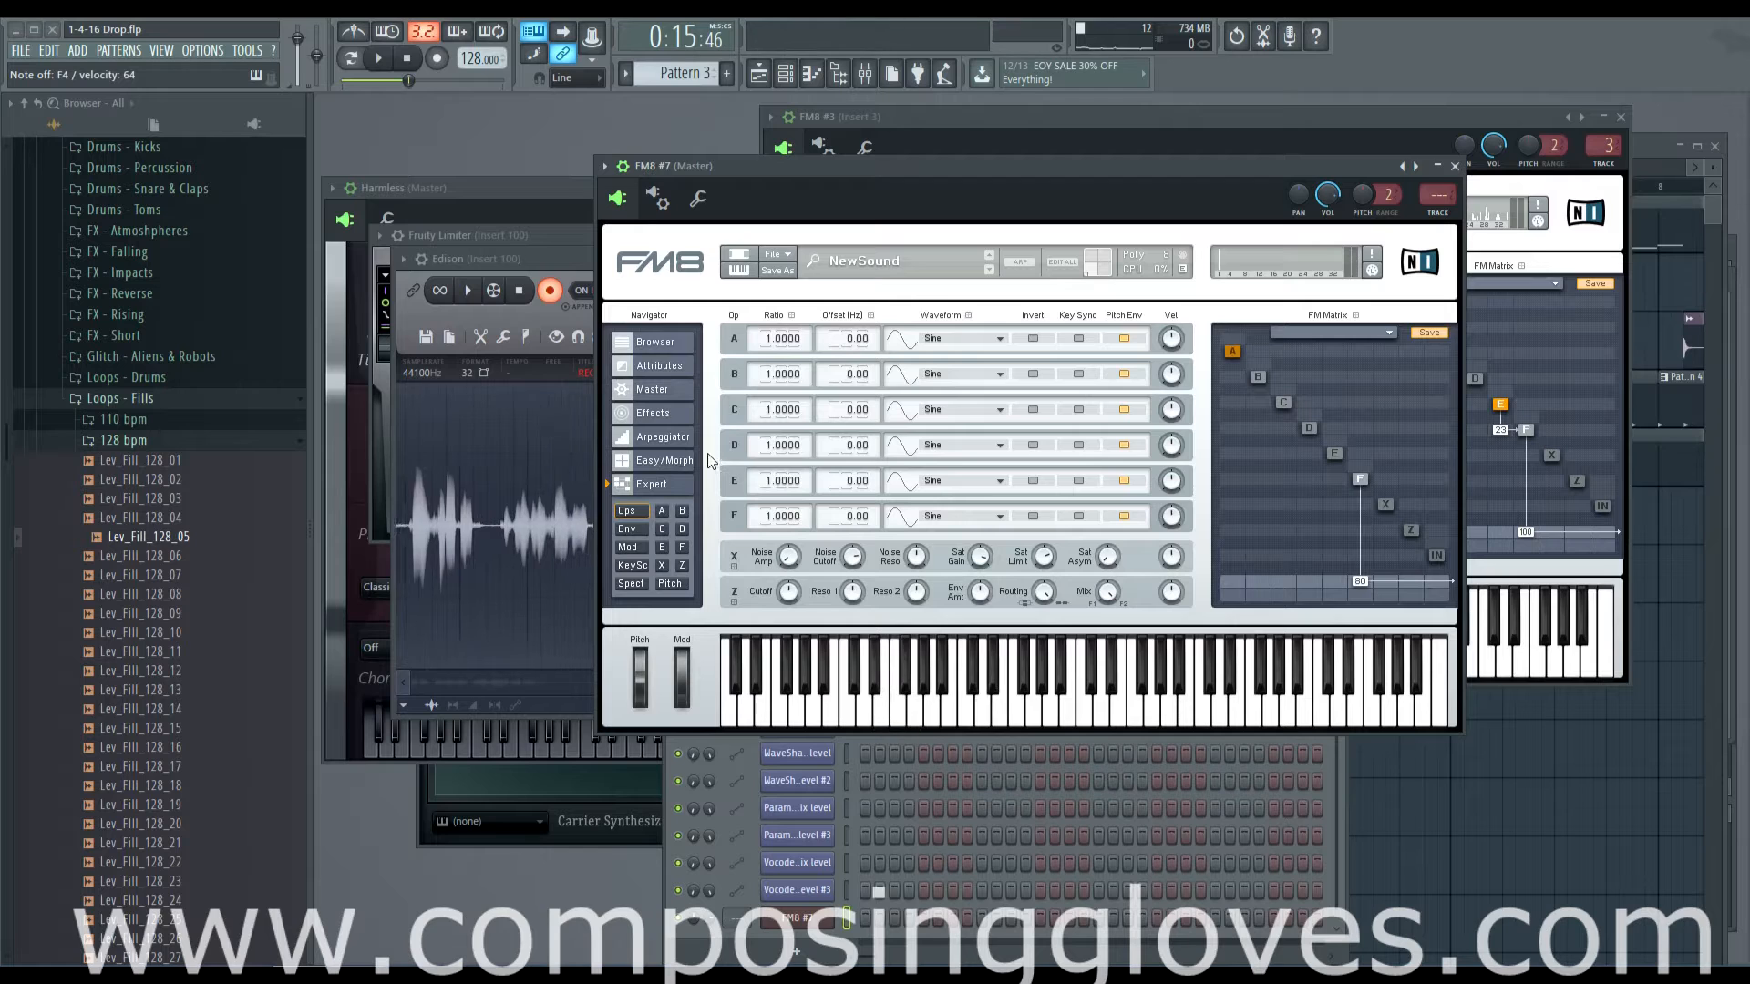
{"action": "left_click", "coordinate": [1360, 481]}
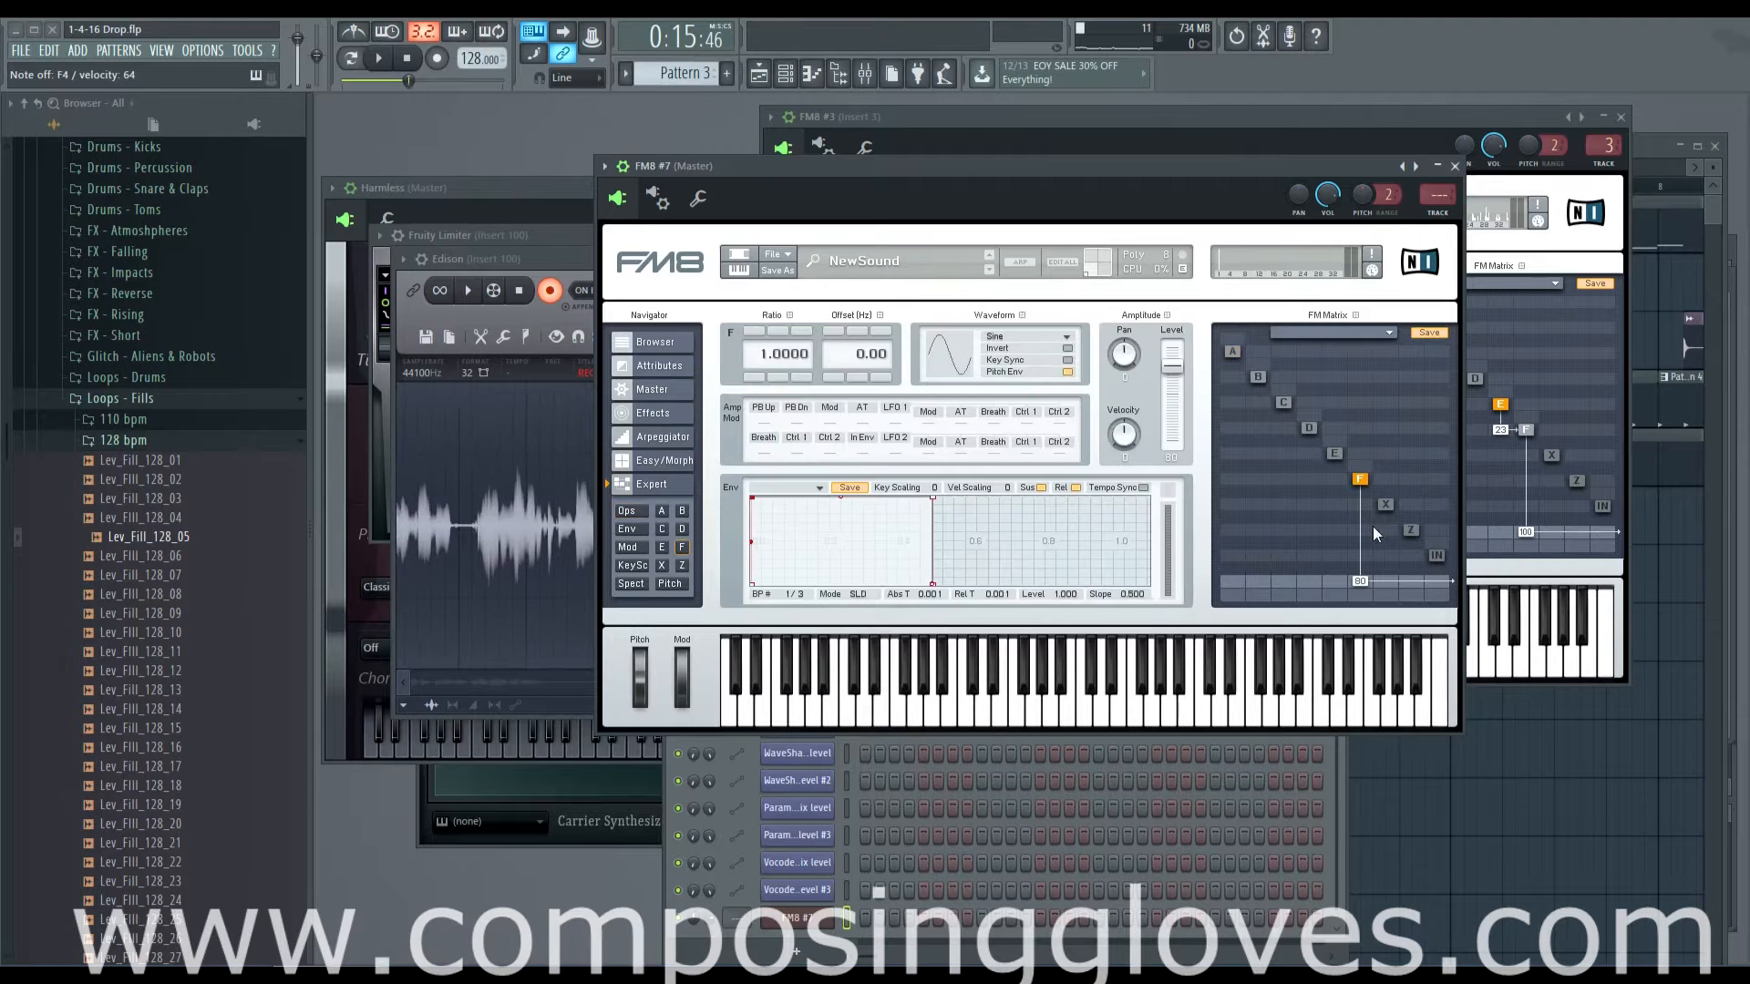
{"action": "left_click_drag", "start_coordinate": [1362, 581], "coordinate": [1339, 332]}
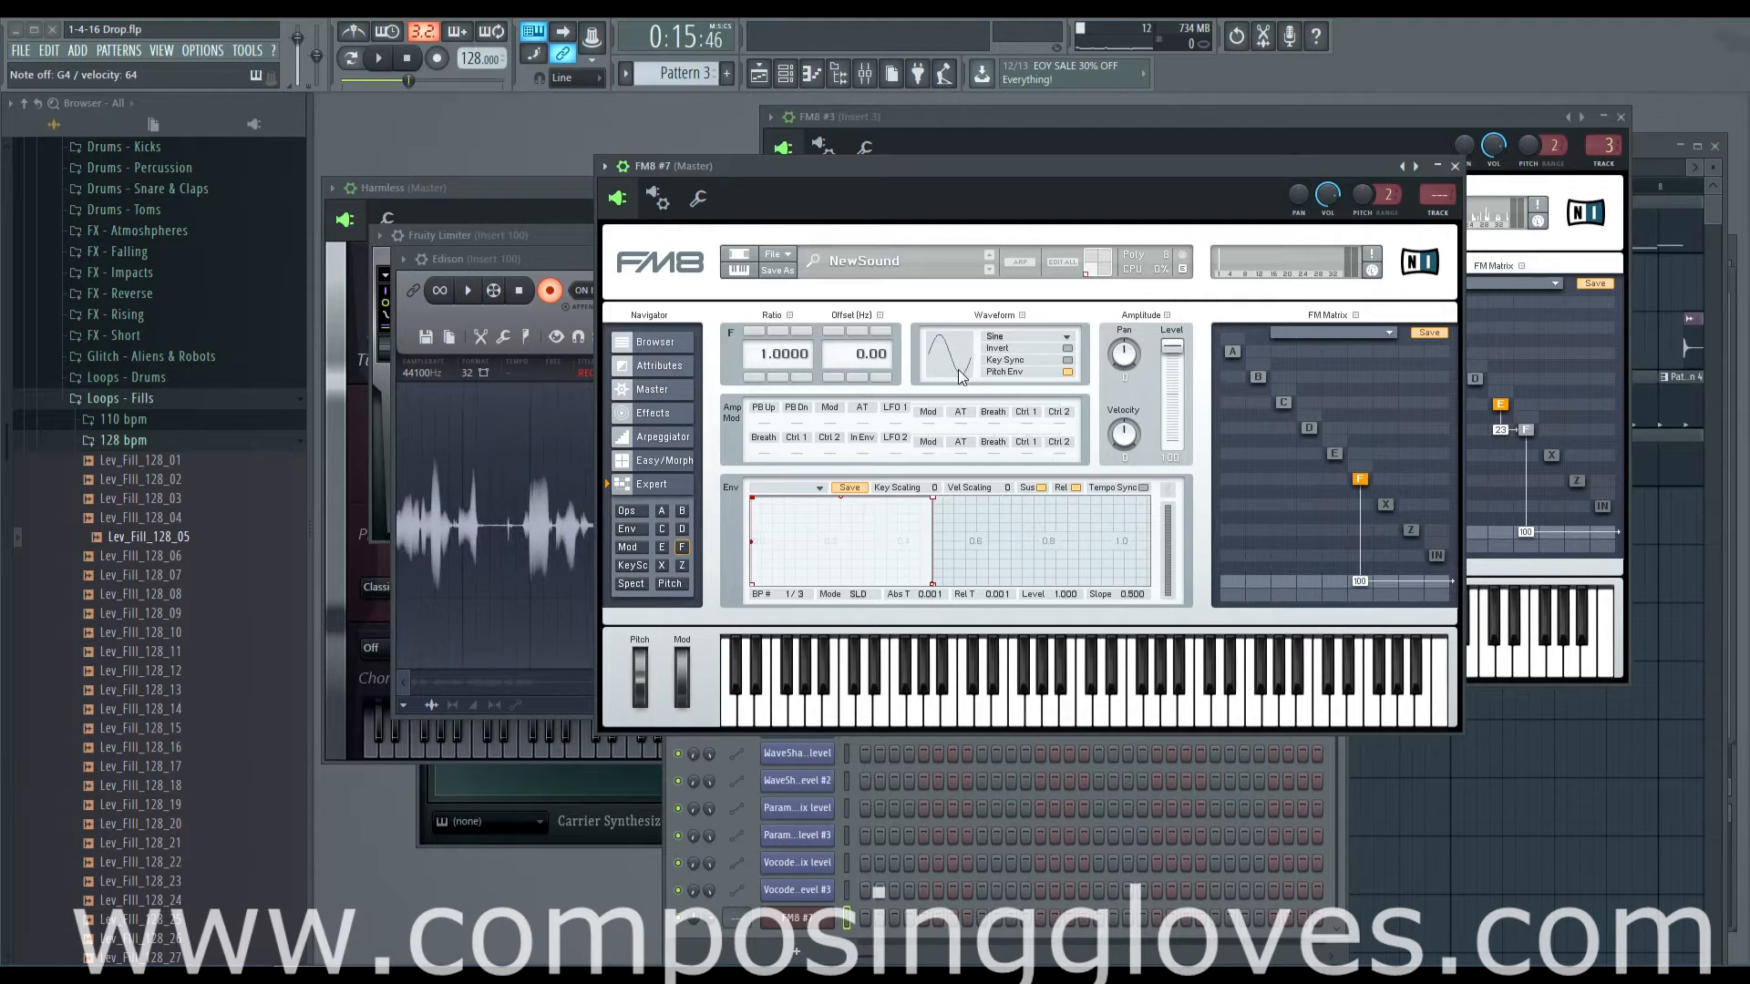
Set operator F's waveform to Soft Tristate and its ratio to 8.0000
{"action": "left_click_drag", "start_coordinate": [960, 376], "coordinate": [968, 312]}
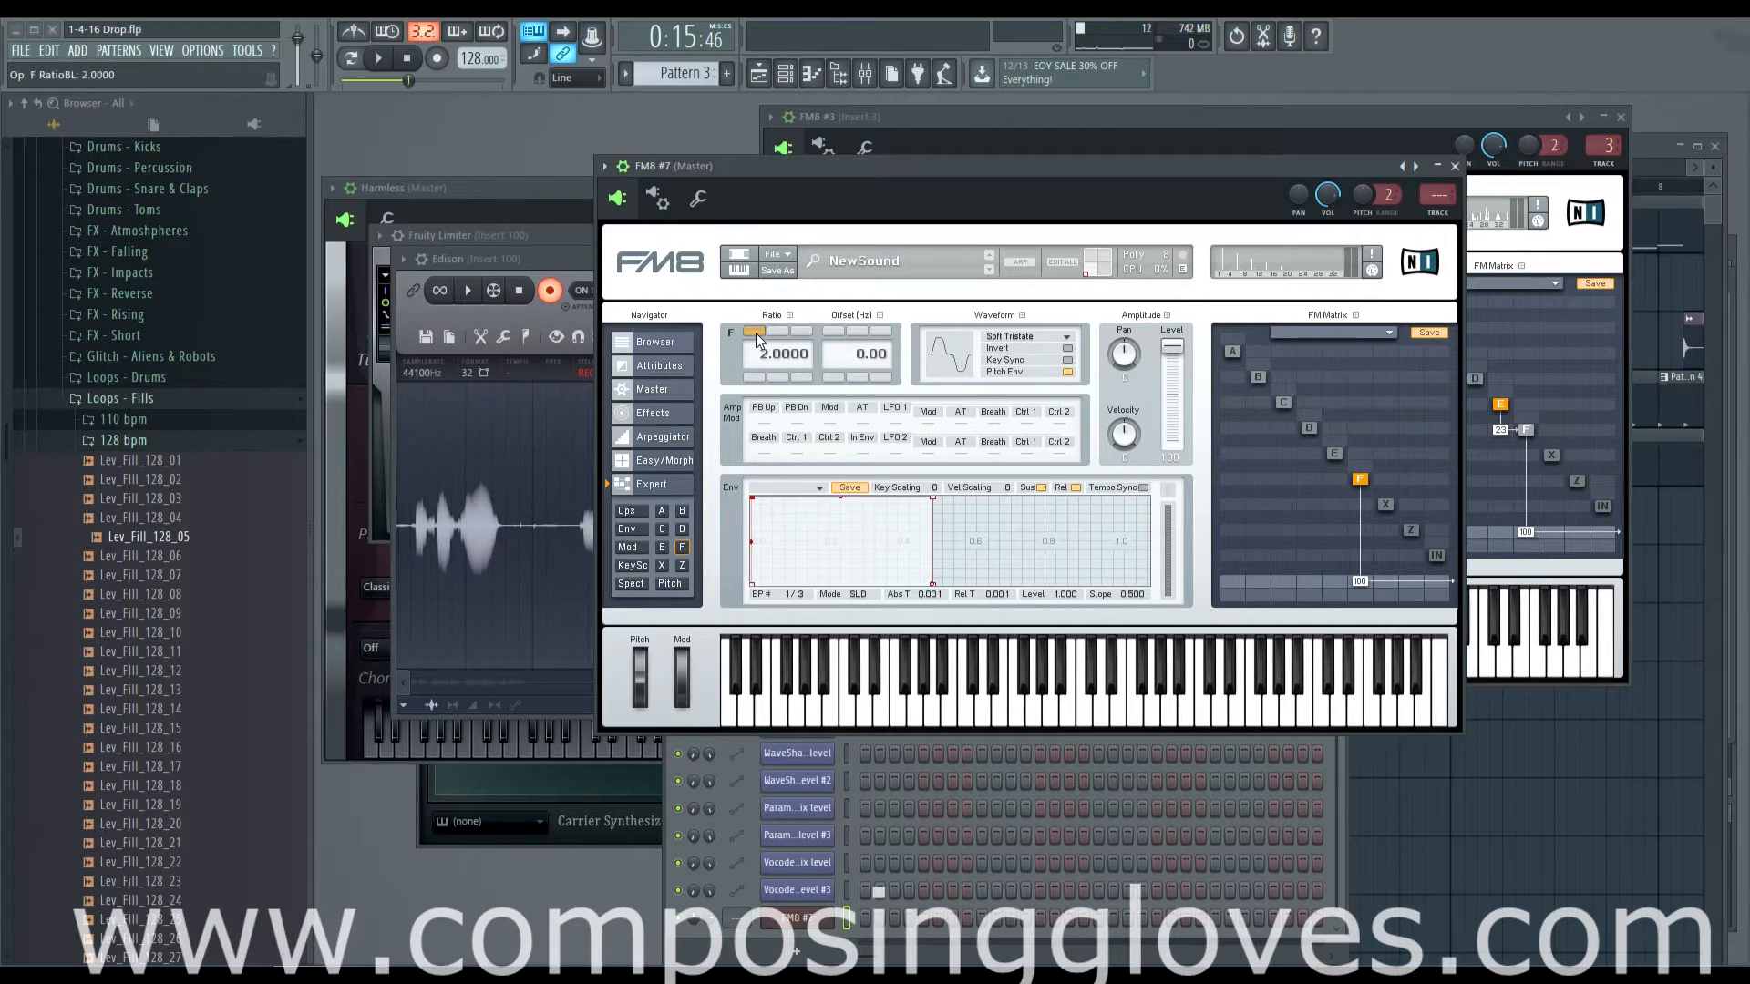
{"action": "left_click", "coordinate": [762, 380]}
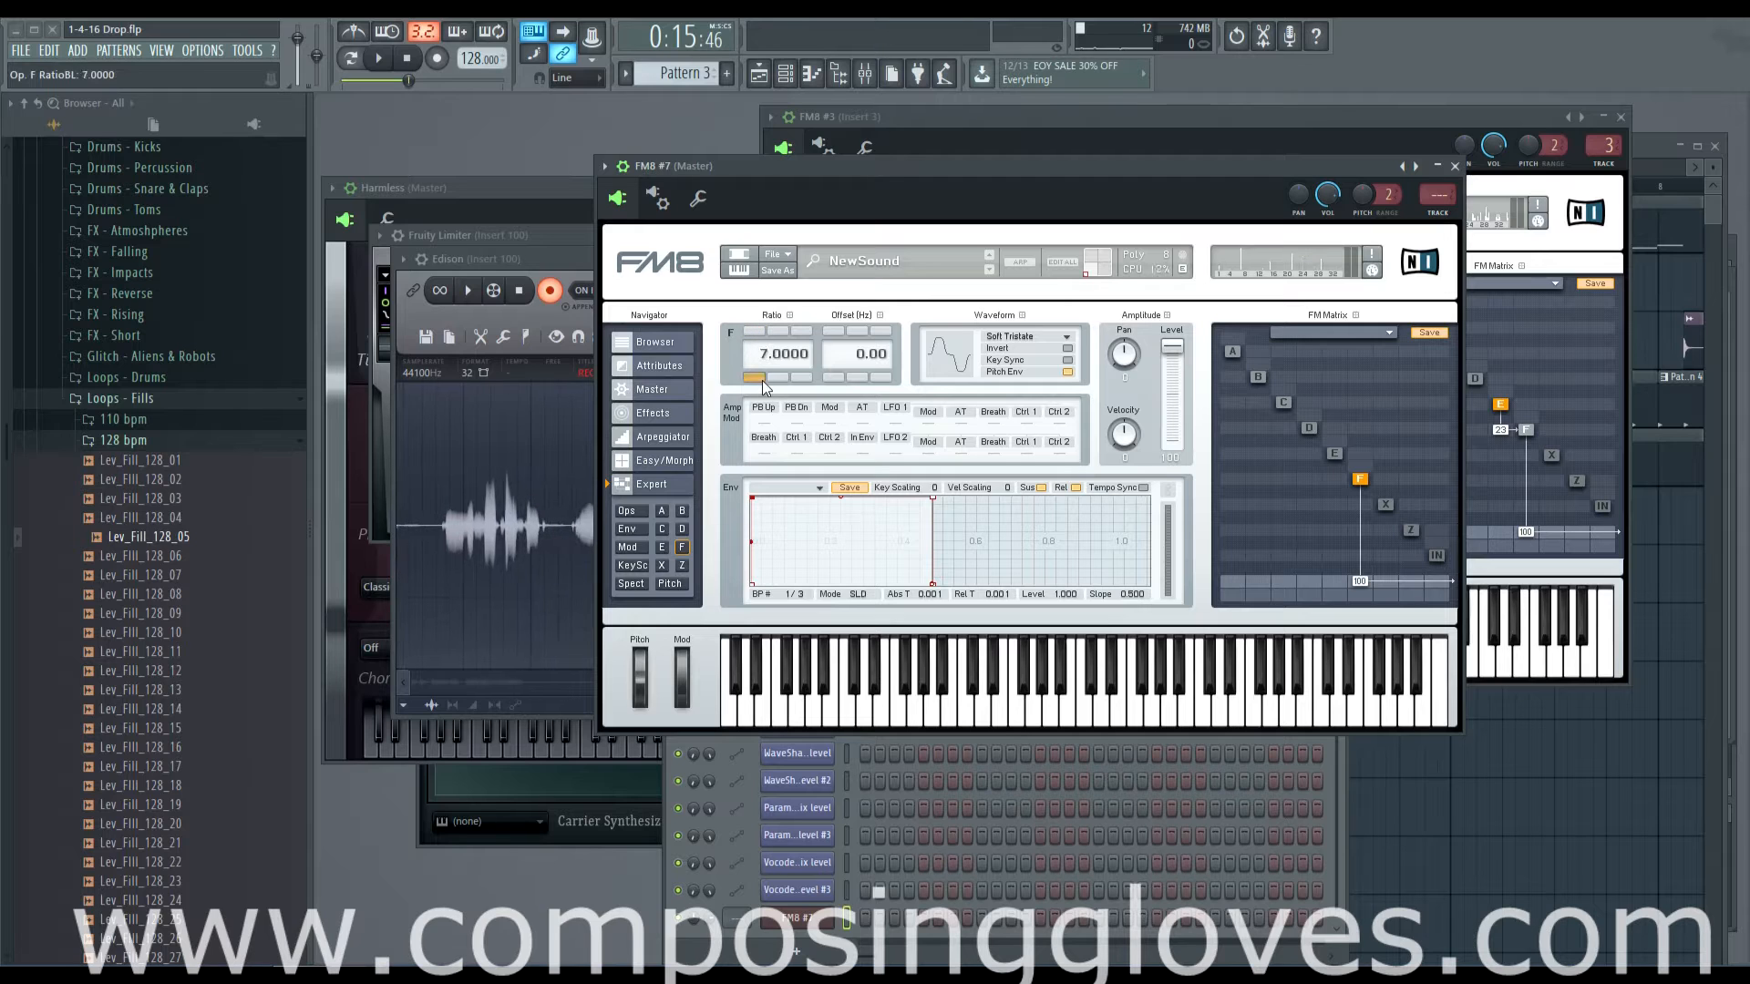
{"action": "left_click", "coordinate": [756, 330]}
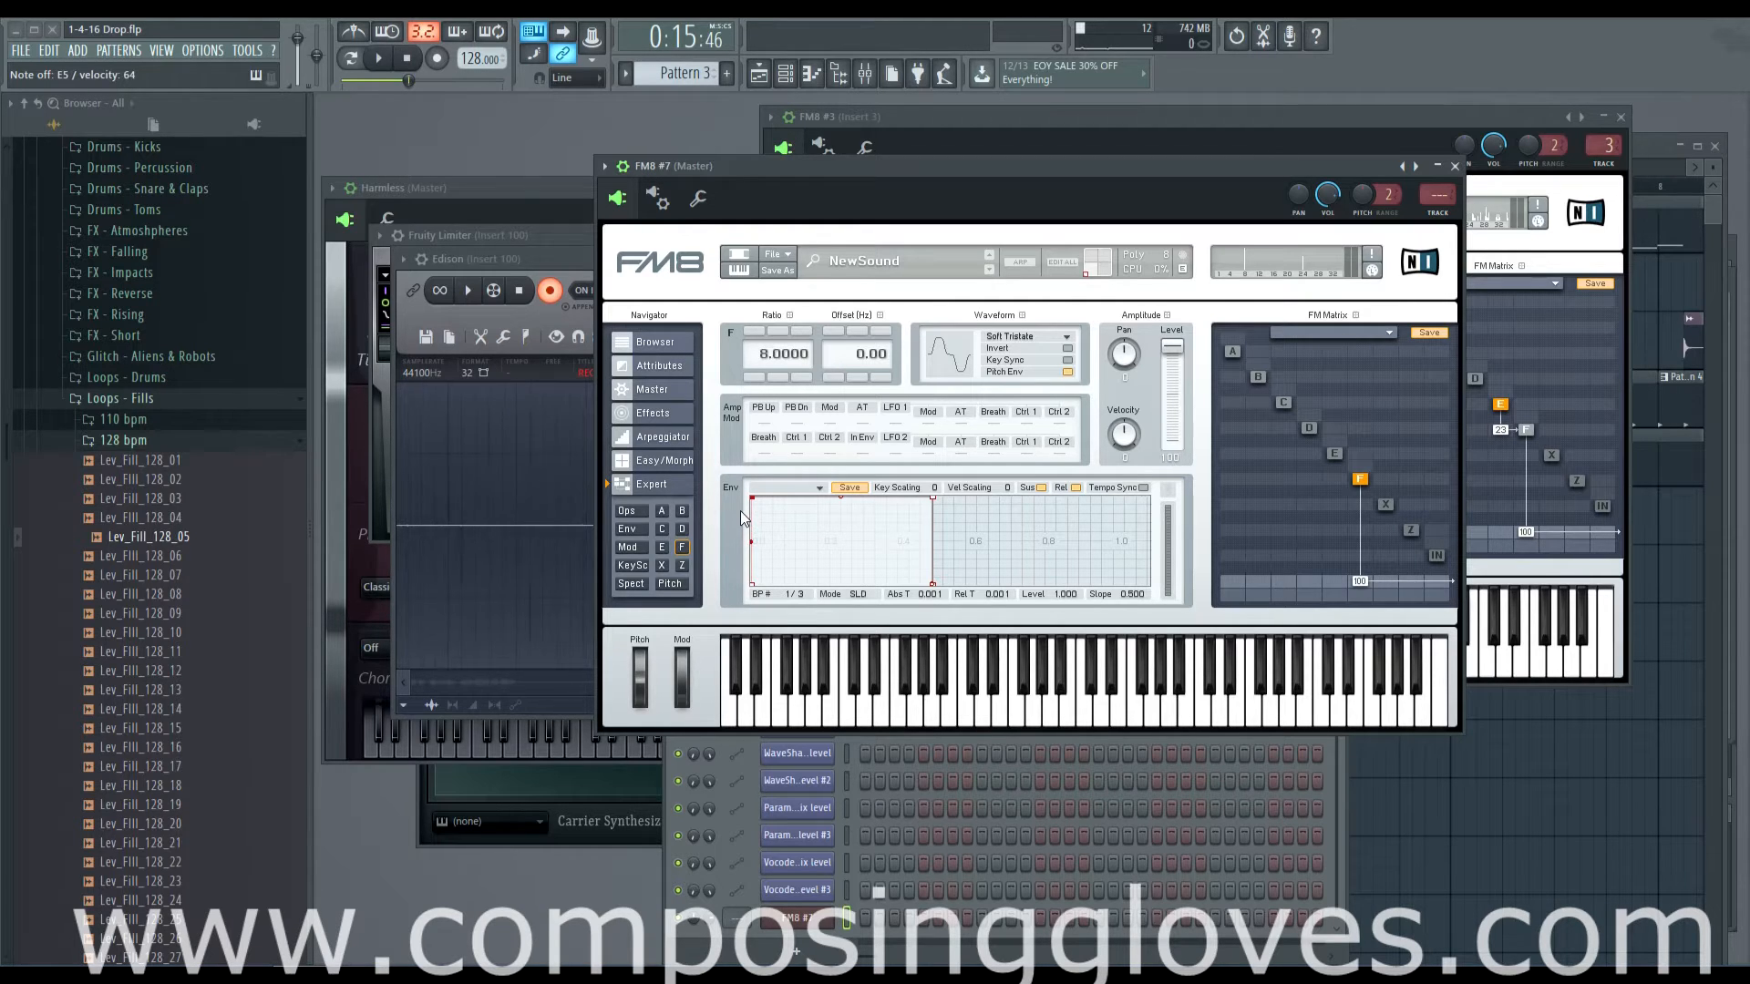
Route LFO 1 to pitch with an amount of 17 in the FM8 modulation matrix
{"action": "left_click", "coordinate": [638, 549]}
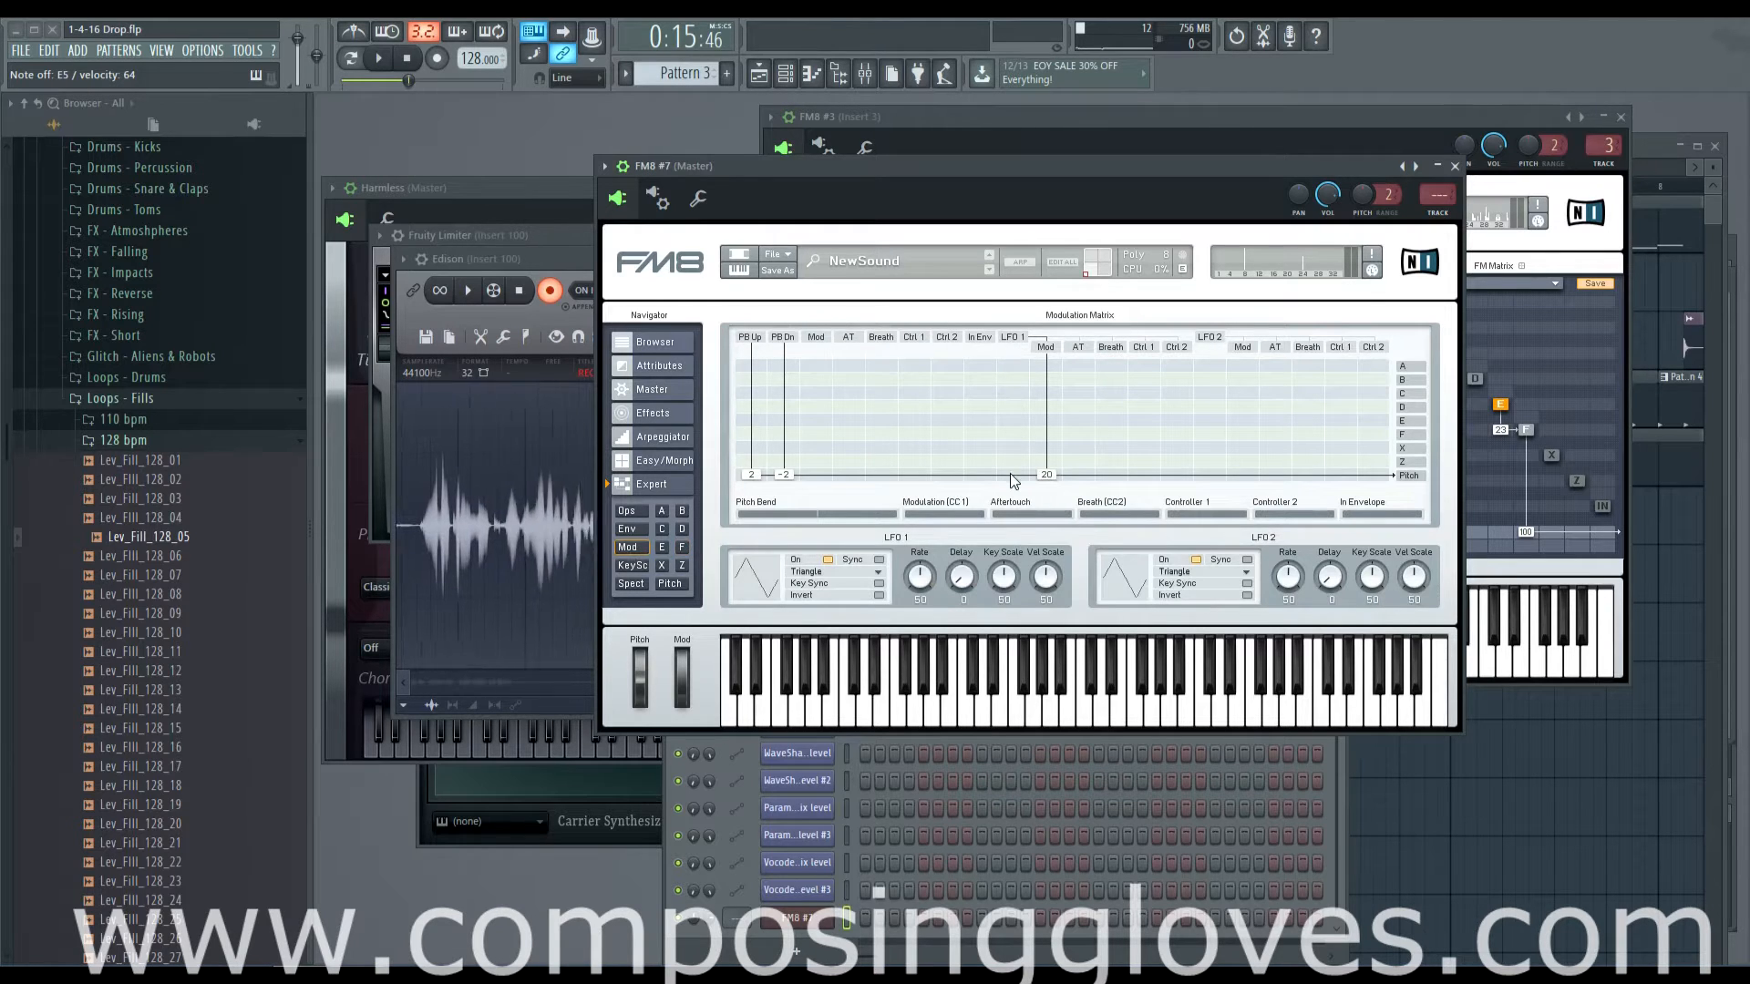
{"action": "left_click_drag", "start_coordinate": [1010, 473], "coordinate": [1017, 478]}
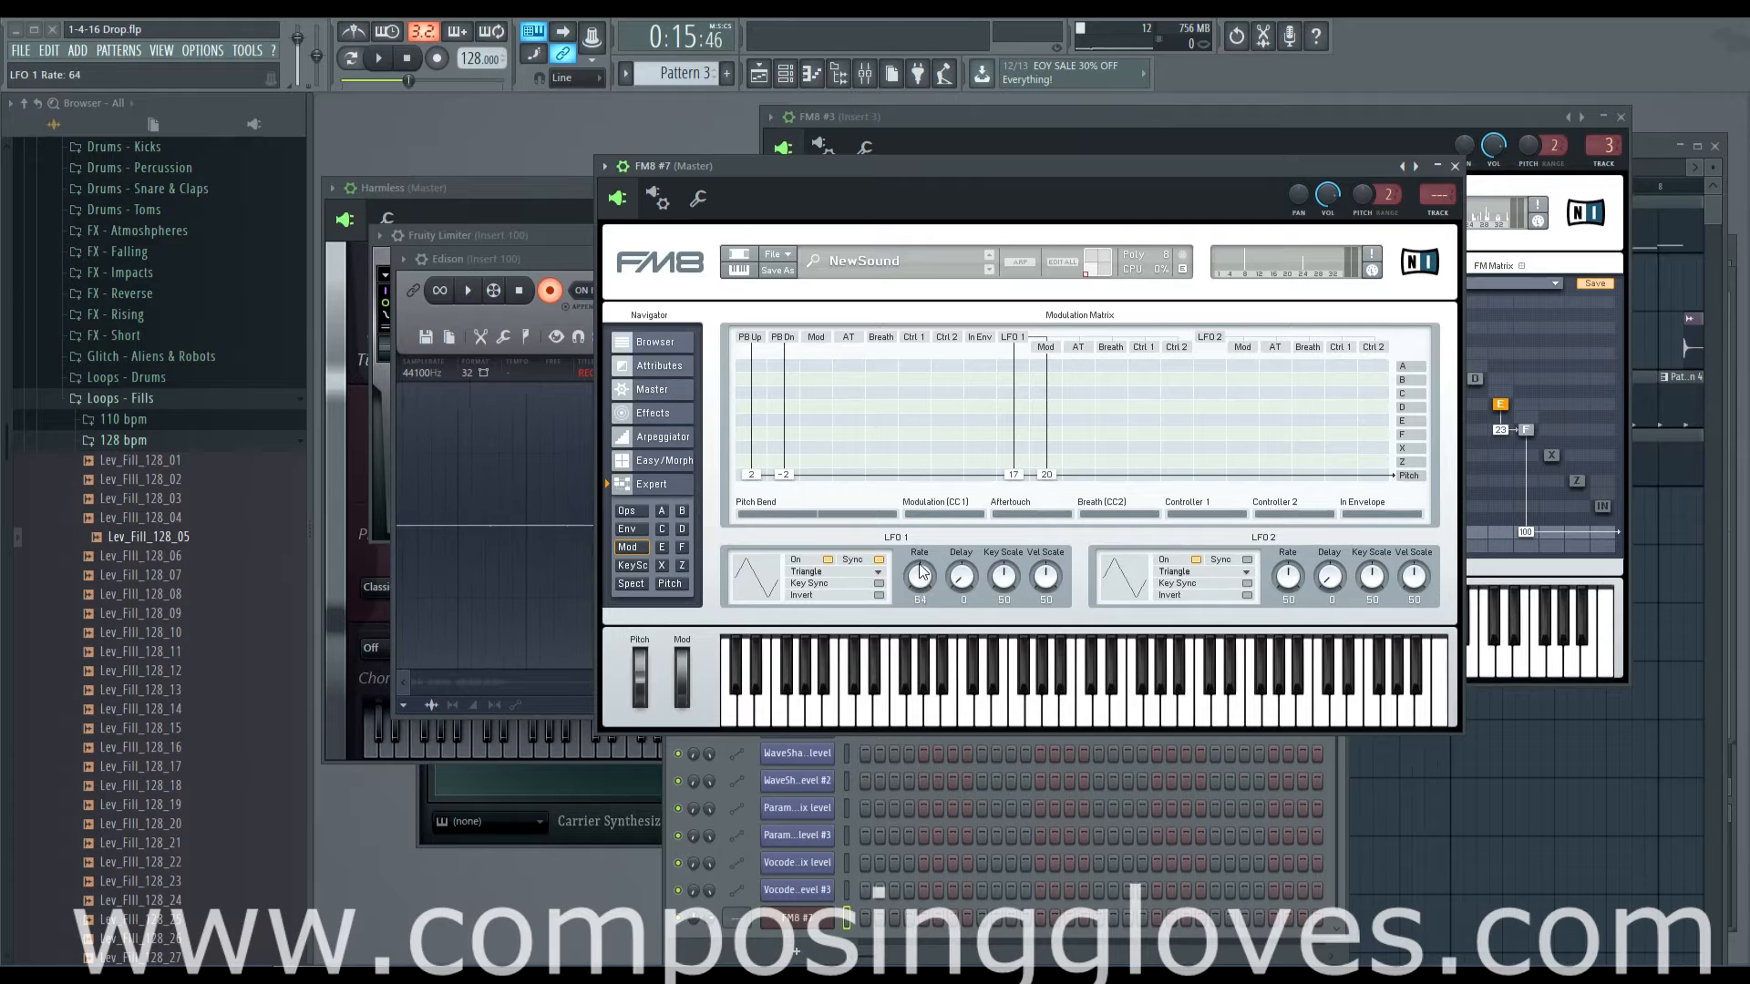
Set LFO 1's rate to 55 and operator E's modulation of operator F to 23 in the FM matrix
{"action": "left_click_drag", "start_coordinate": [922, 572], "coordinate": [925, 583]}
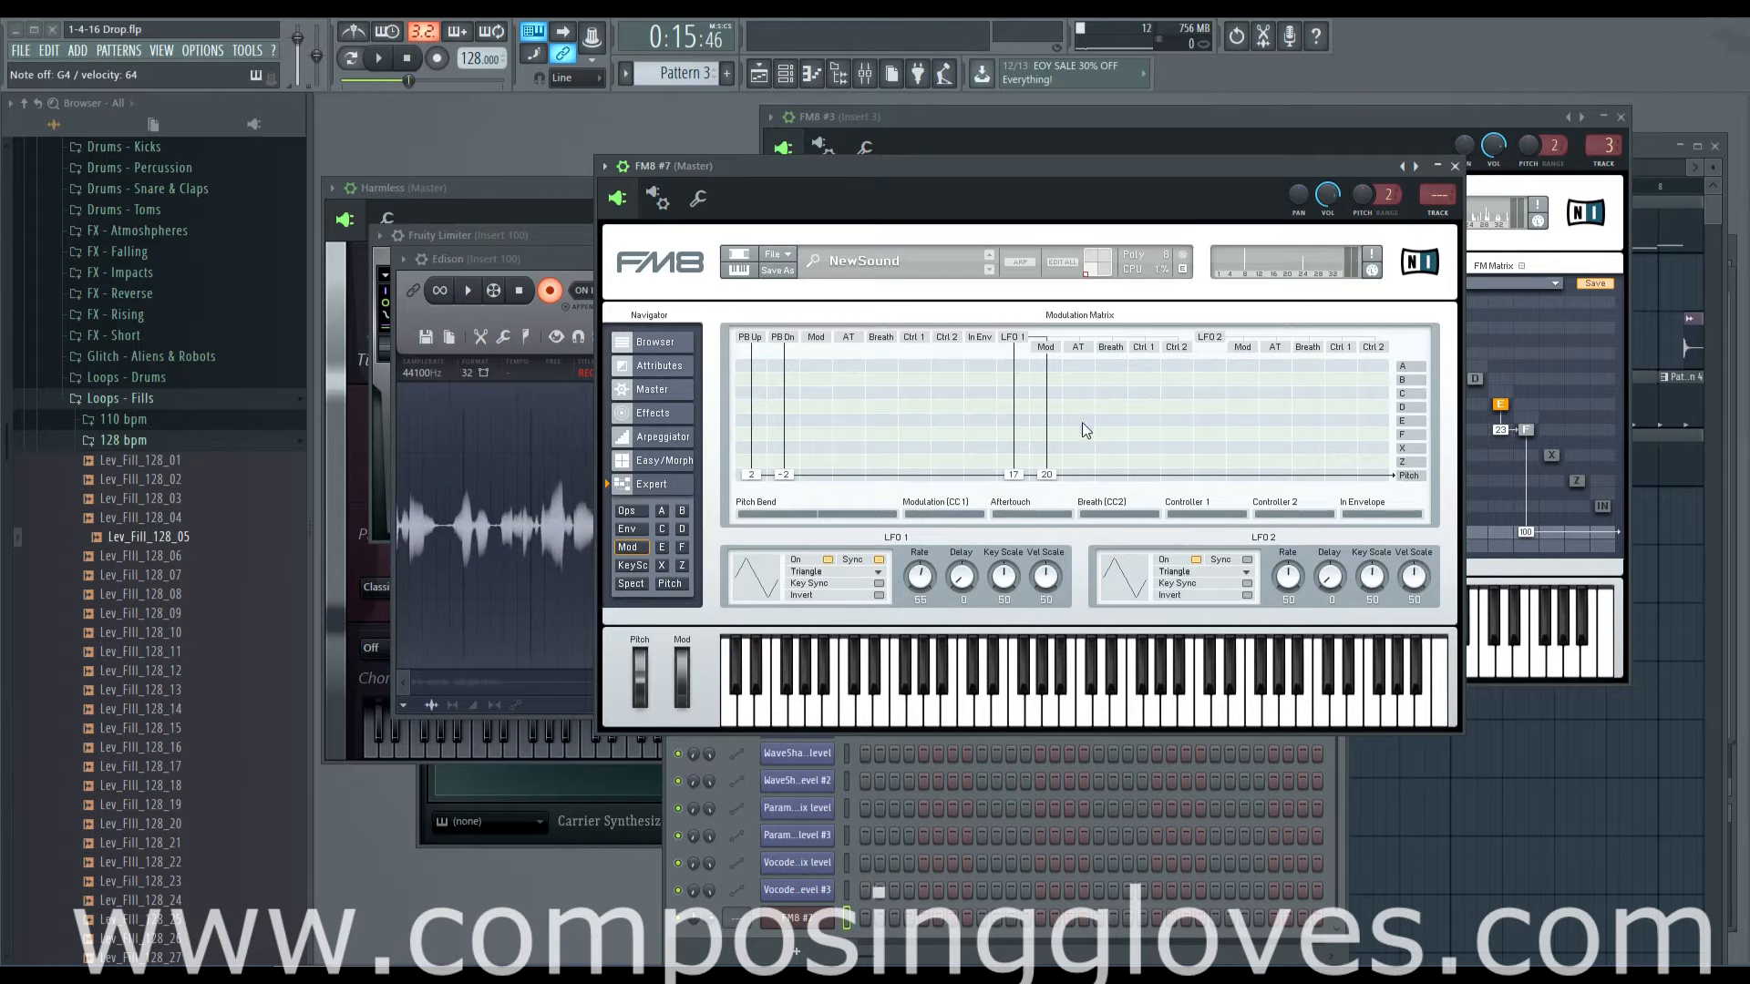
{"action": "left_click", "coordinate": [680, 548]}
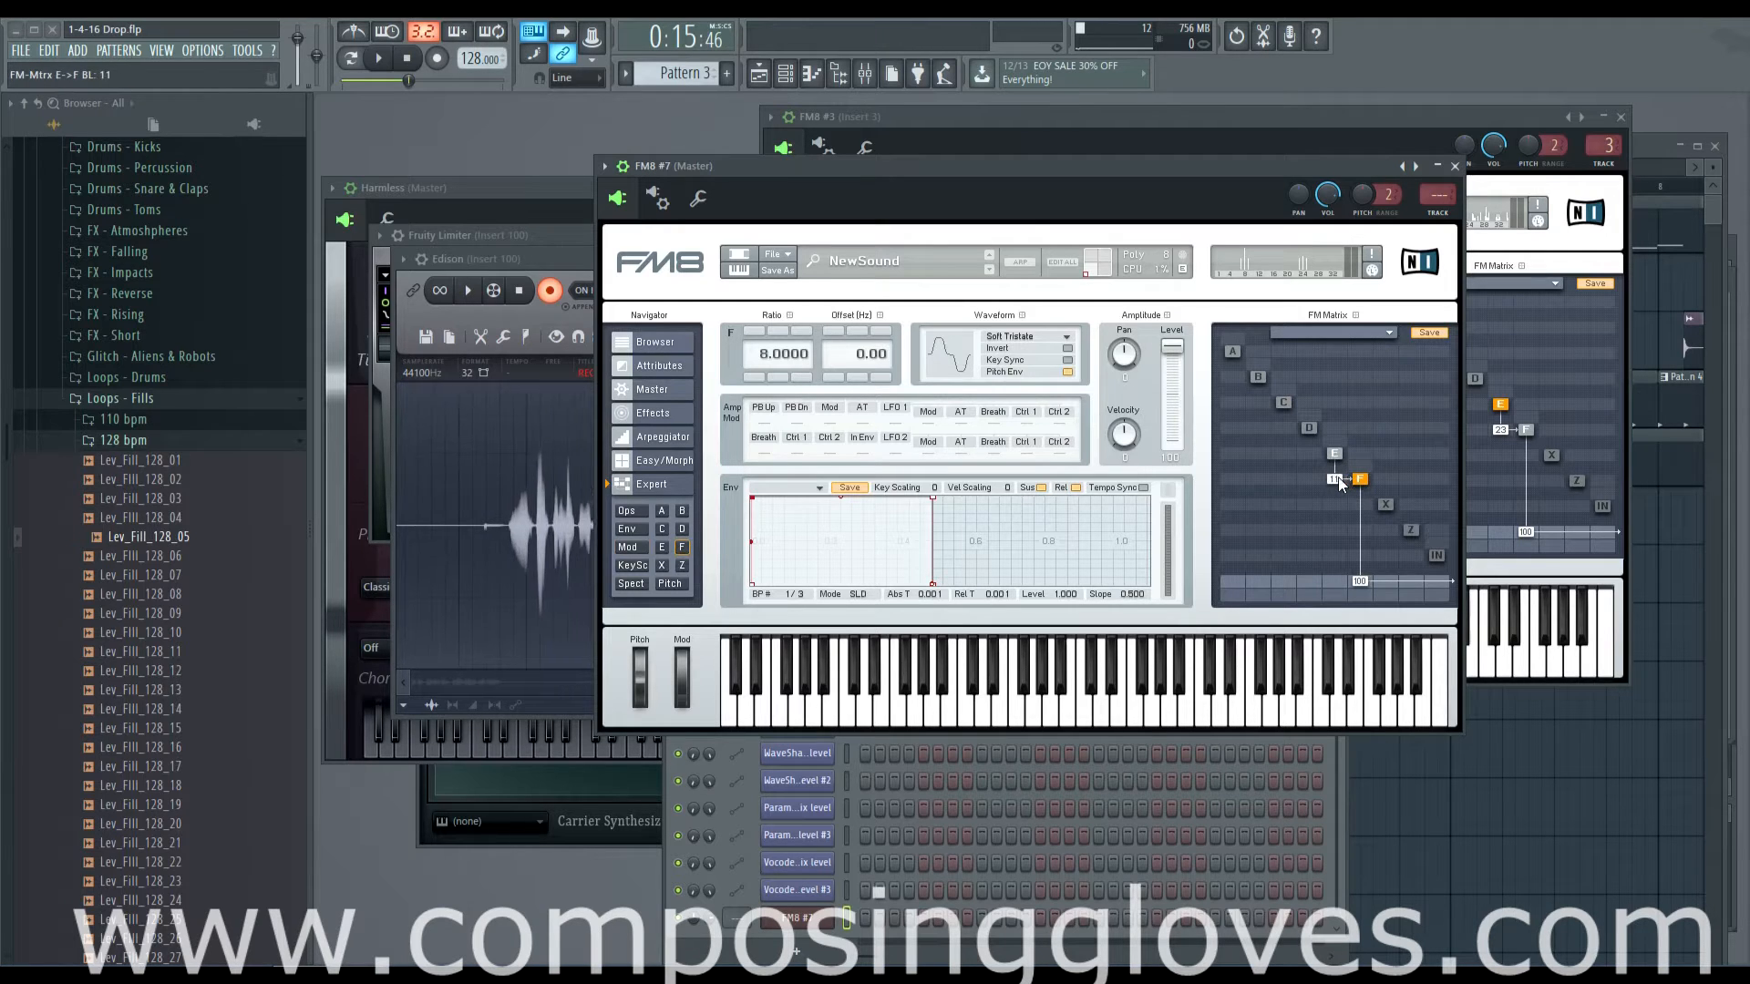
{"action": "left_click_drag", "start_coordinate": [1335, 484], "coordinate": [1335, 480]}
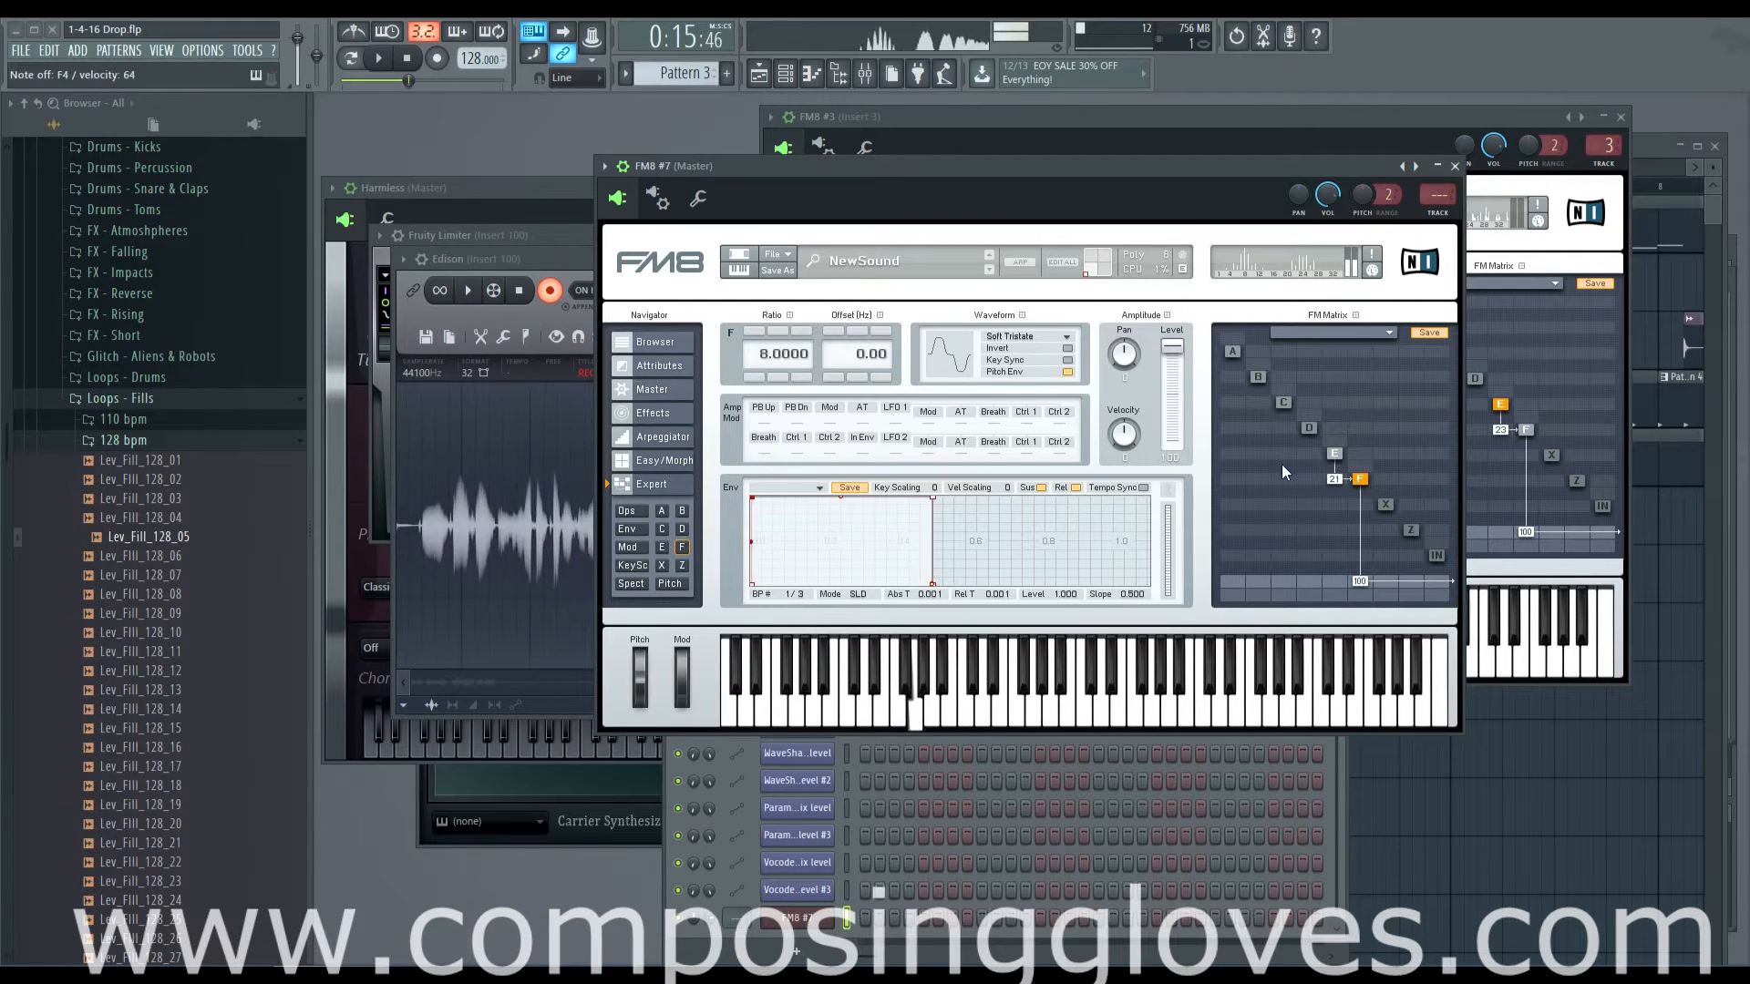
{"action": "scroll", "coordinate": [1338, 484], "scroll_direction": "up", "scroll_amount": 2}
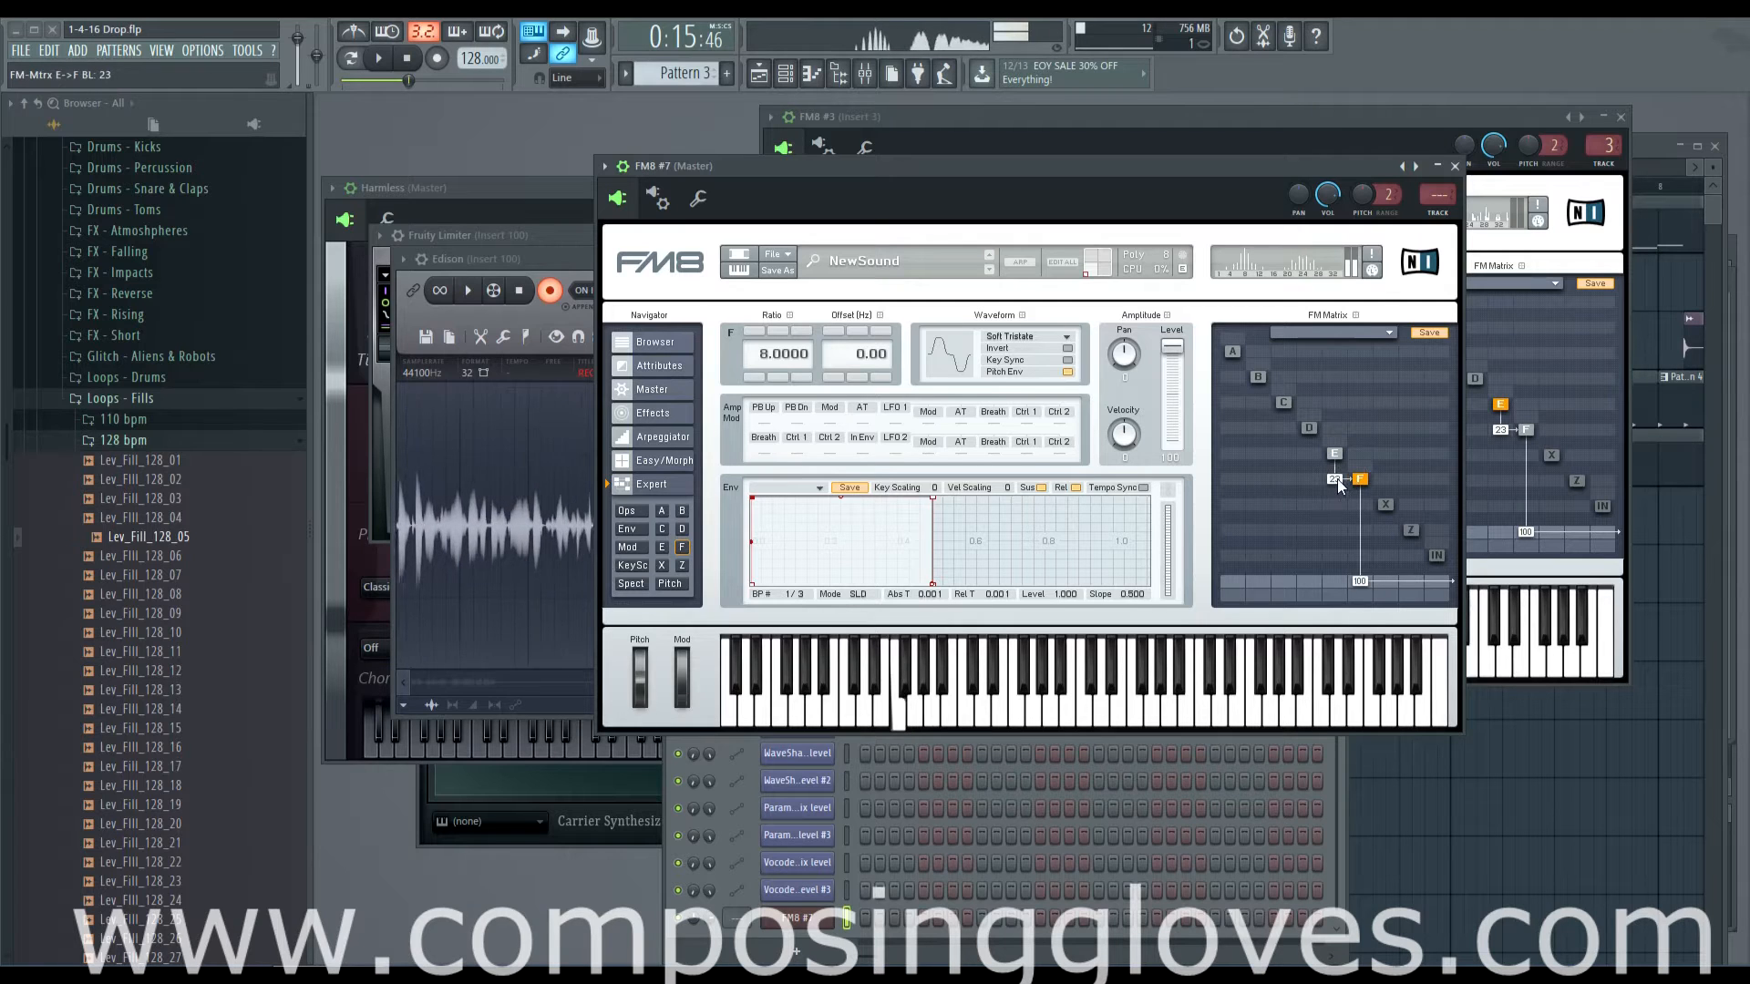
Open operator E in the new FM8 and set its ratio to 8.0000
{"action": "left_click", "coordinate": [1334, 455]}
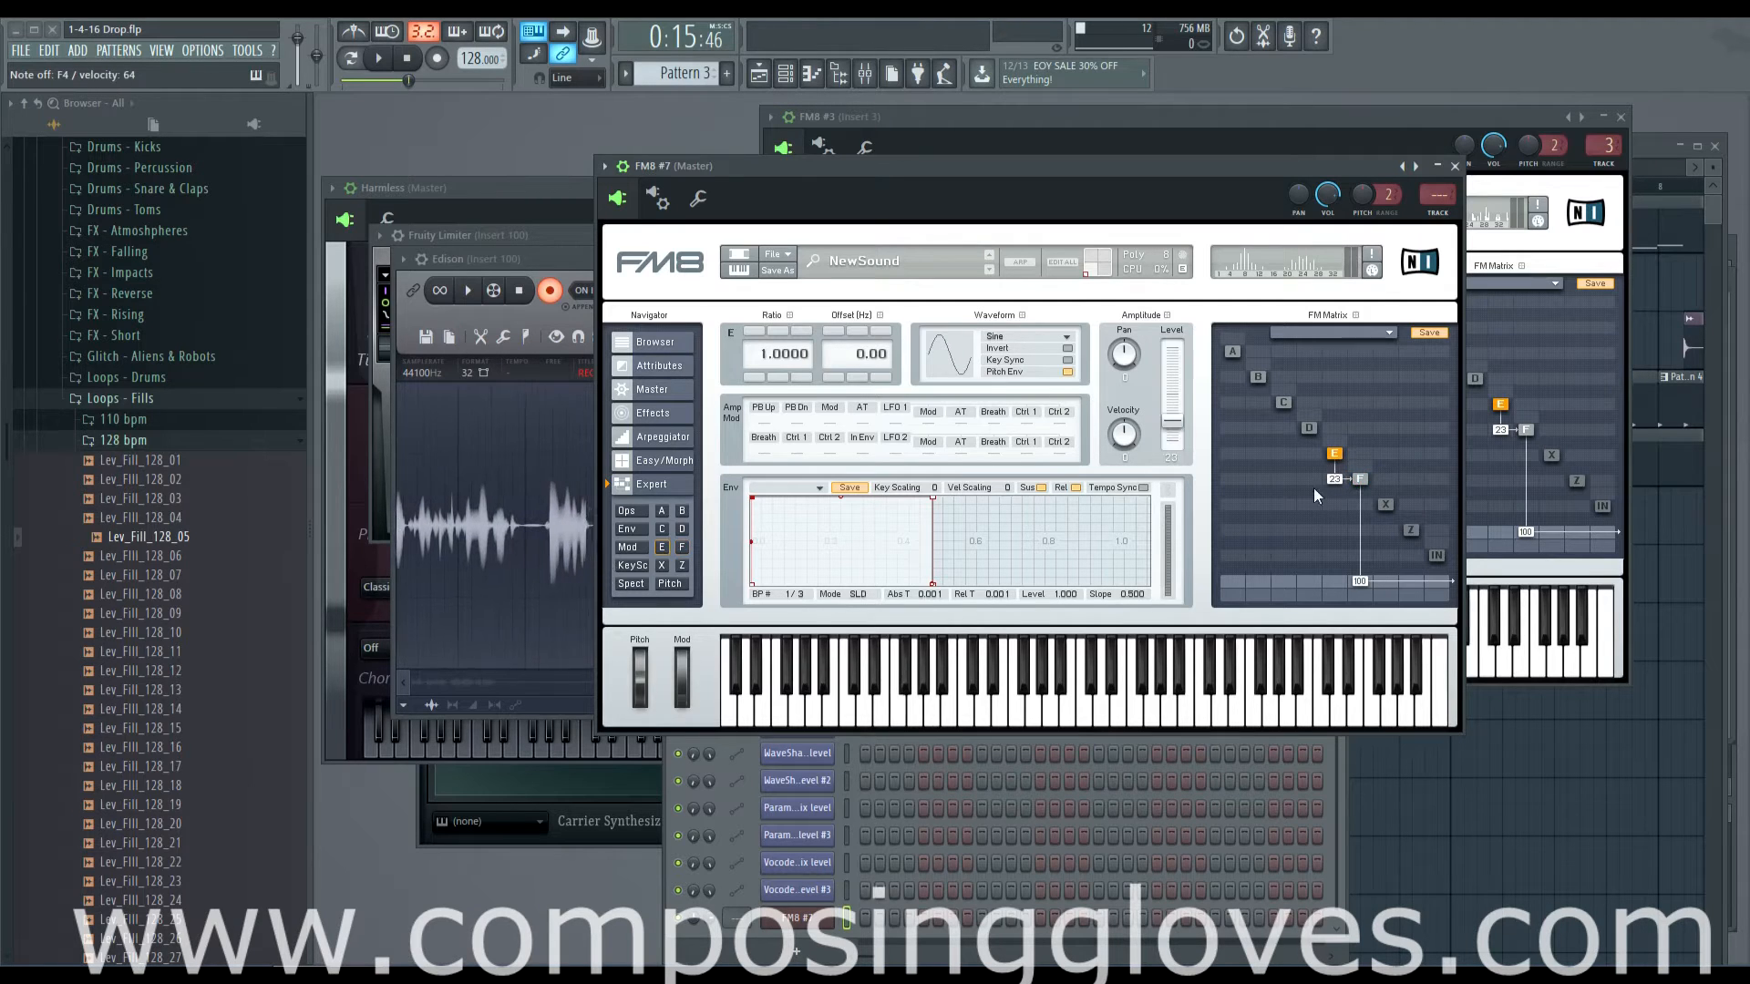
{"action": "double_click", "coordinate": [750, 335]}
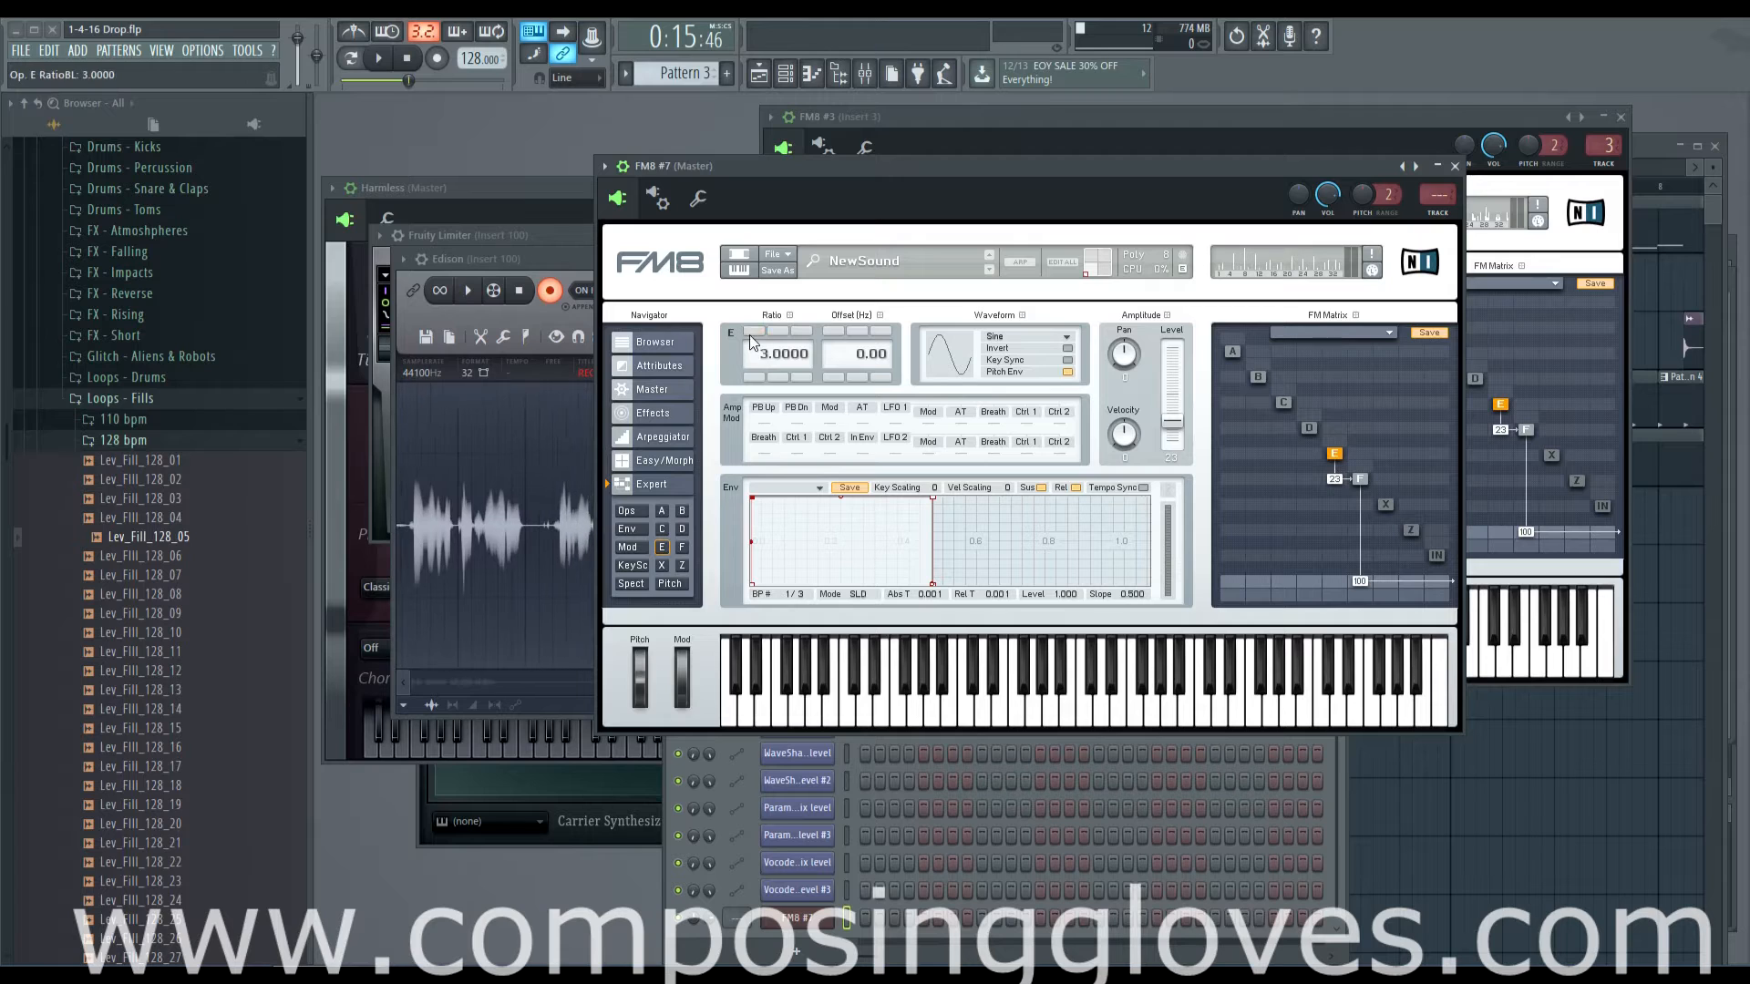
{"action": "left_click", "coordinate": [749, 336]}
{"action": "left_click", "coordinate": [749, 336]}
{"action": "left_click", "coordinate": [749, 335]}
{"action": "left_click", "coordinate": [749, 335]}
{"action": "left_click", "coordinate": [749, 336]}
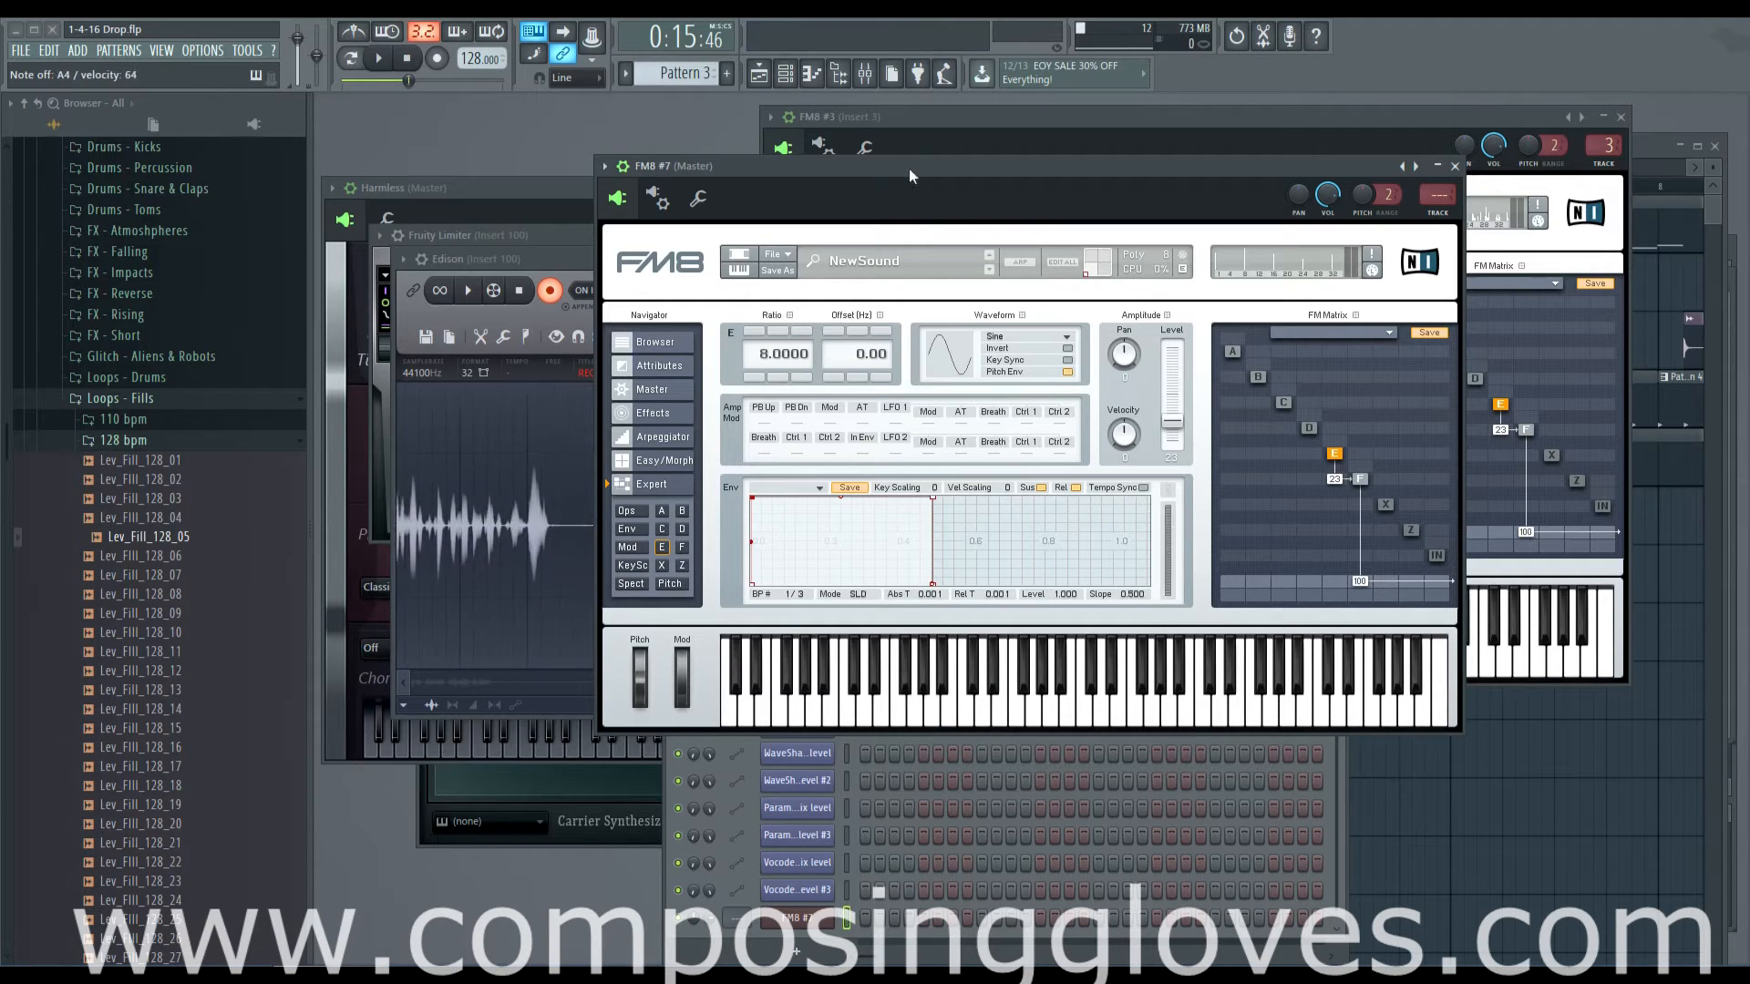
Inspect the original FM8 #3's Insert 3 effects: Fruity WaveShaper, Fruity Reeverb 2 and Fruity Fast LP
{"action": "left_click", "coordinate": [1341, 120]}
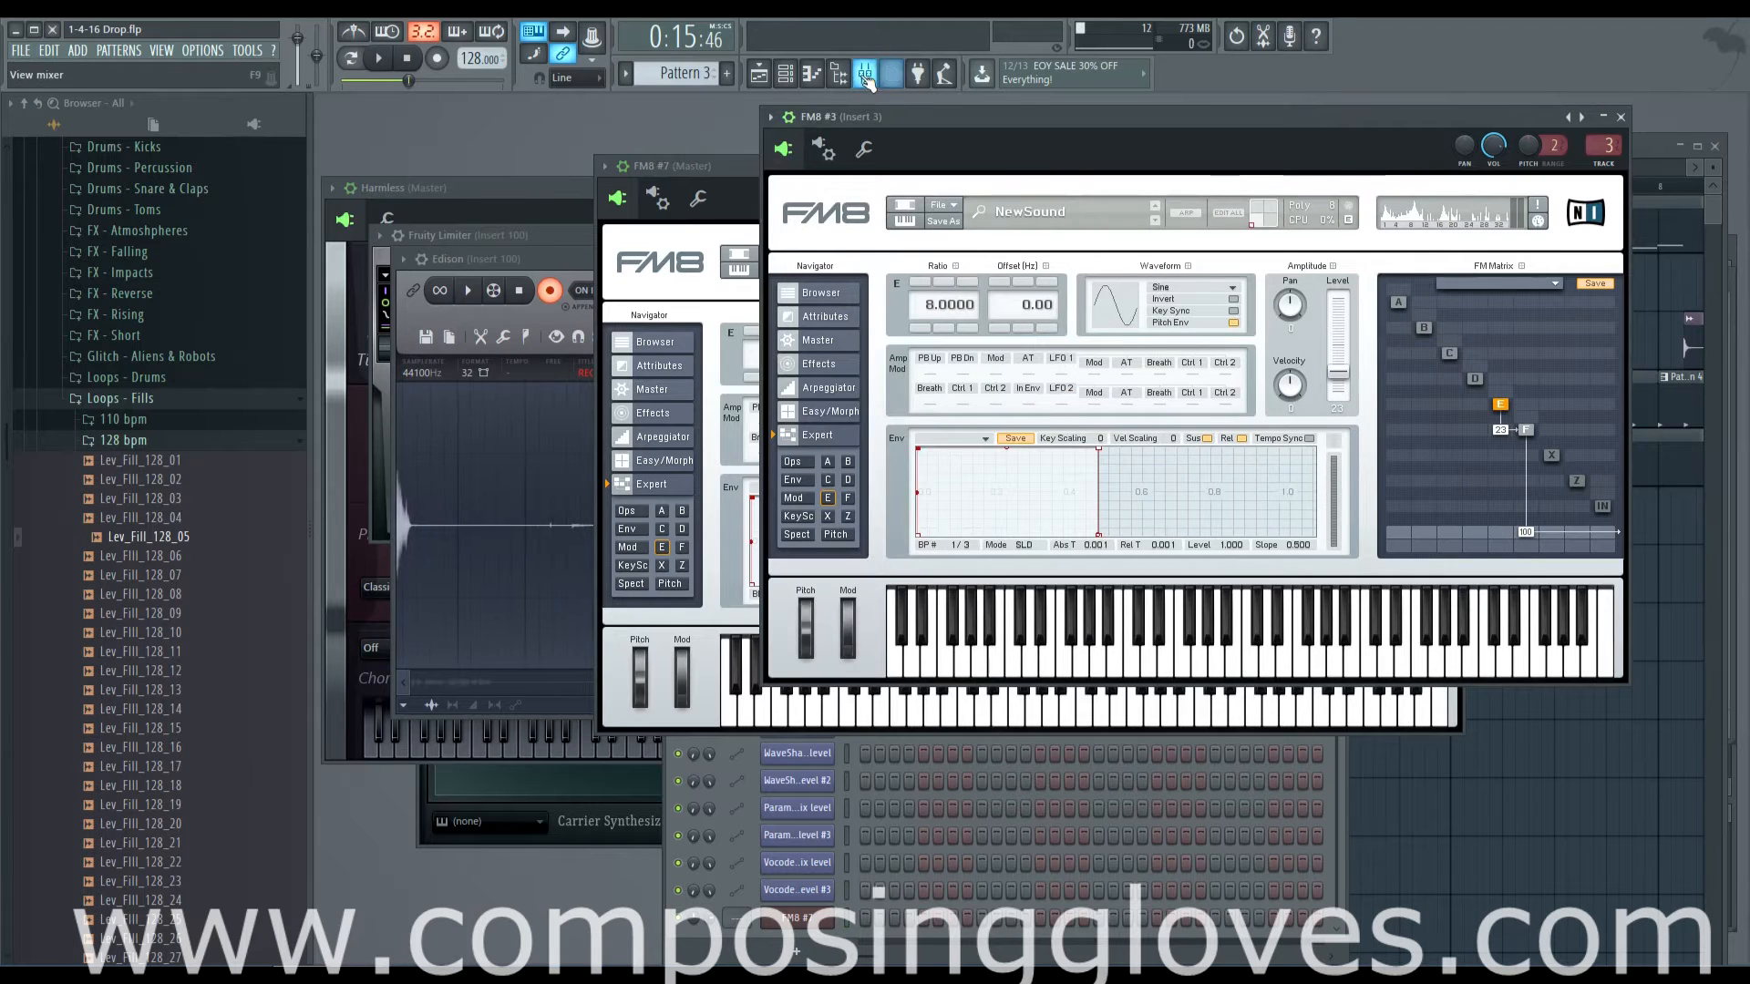
{"action": "key", "text": "F9"}
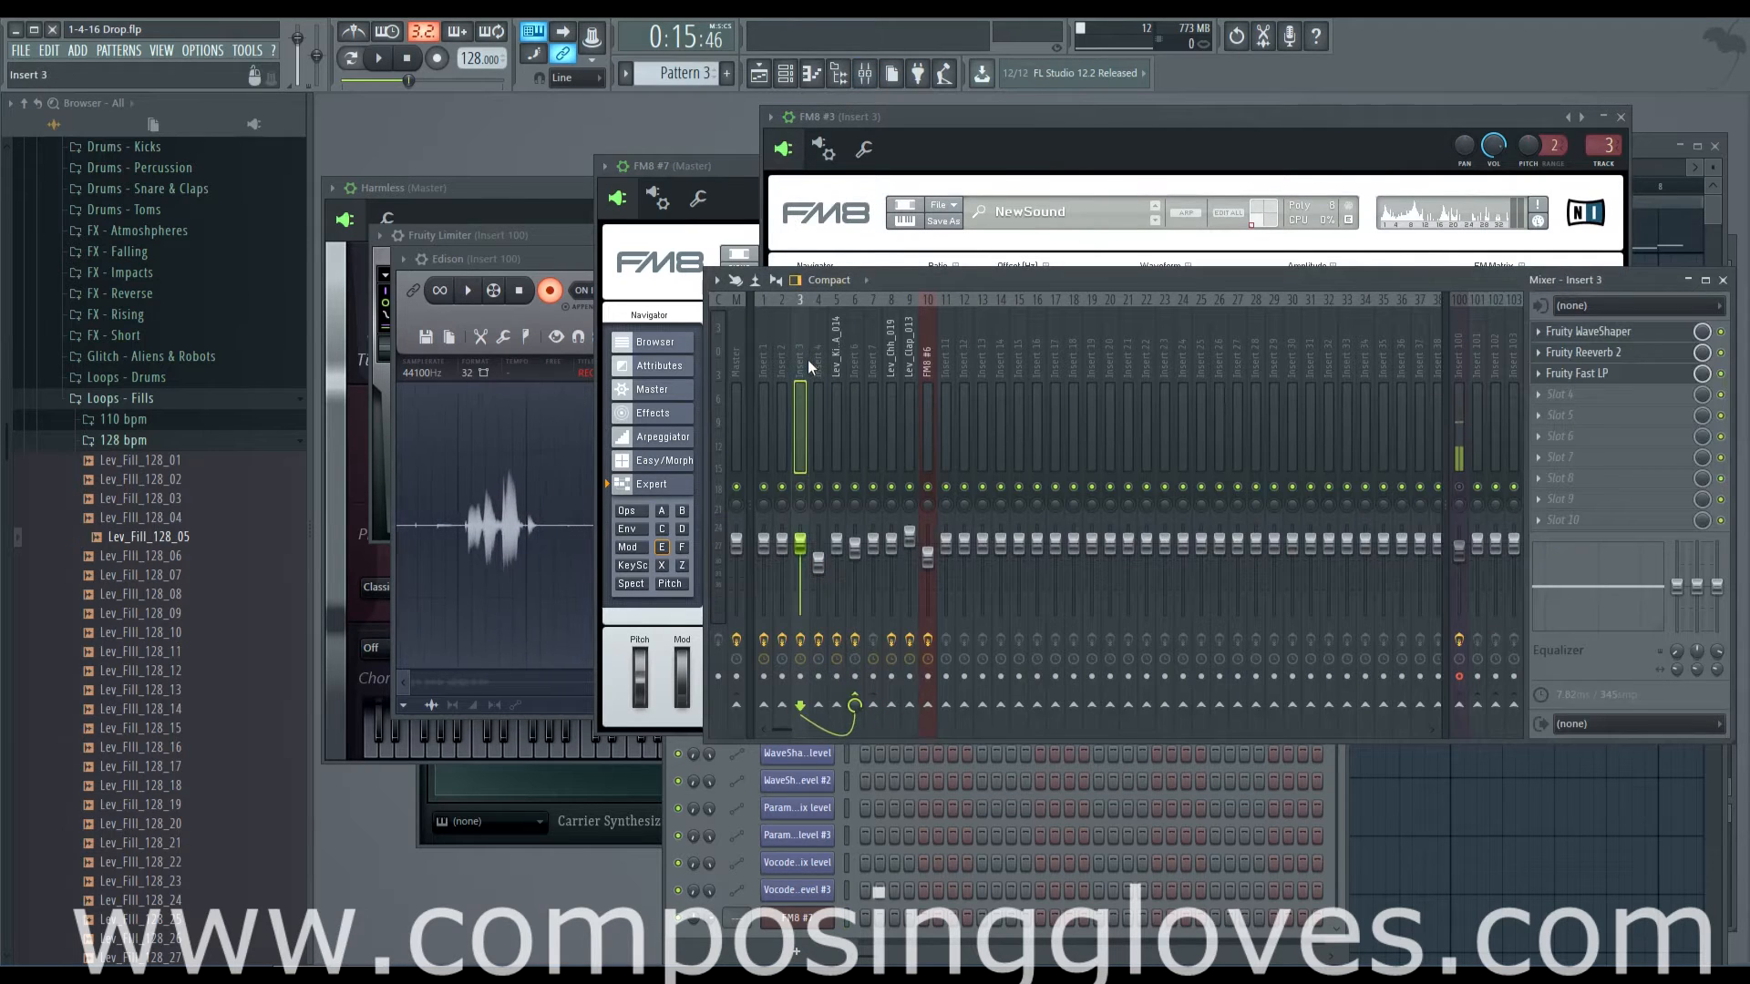
{"action": "left_click", "coordinate": [1631, 336]}
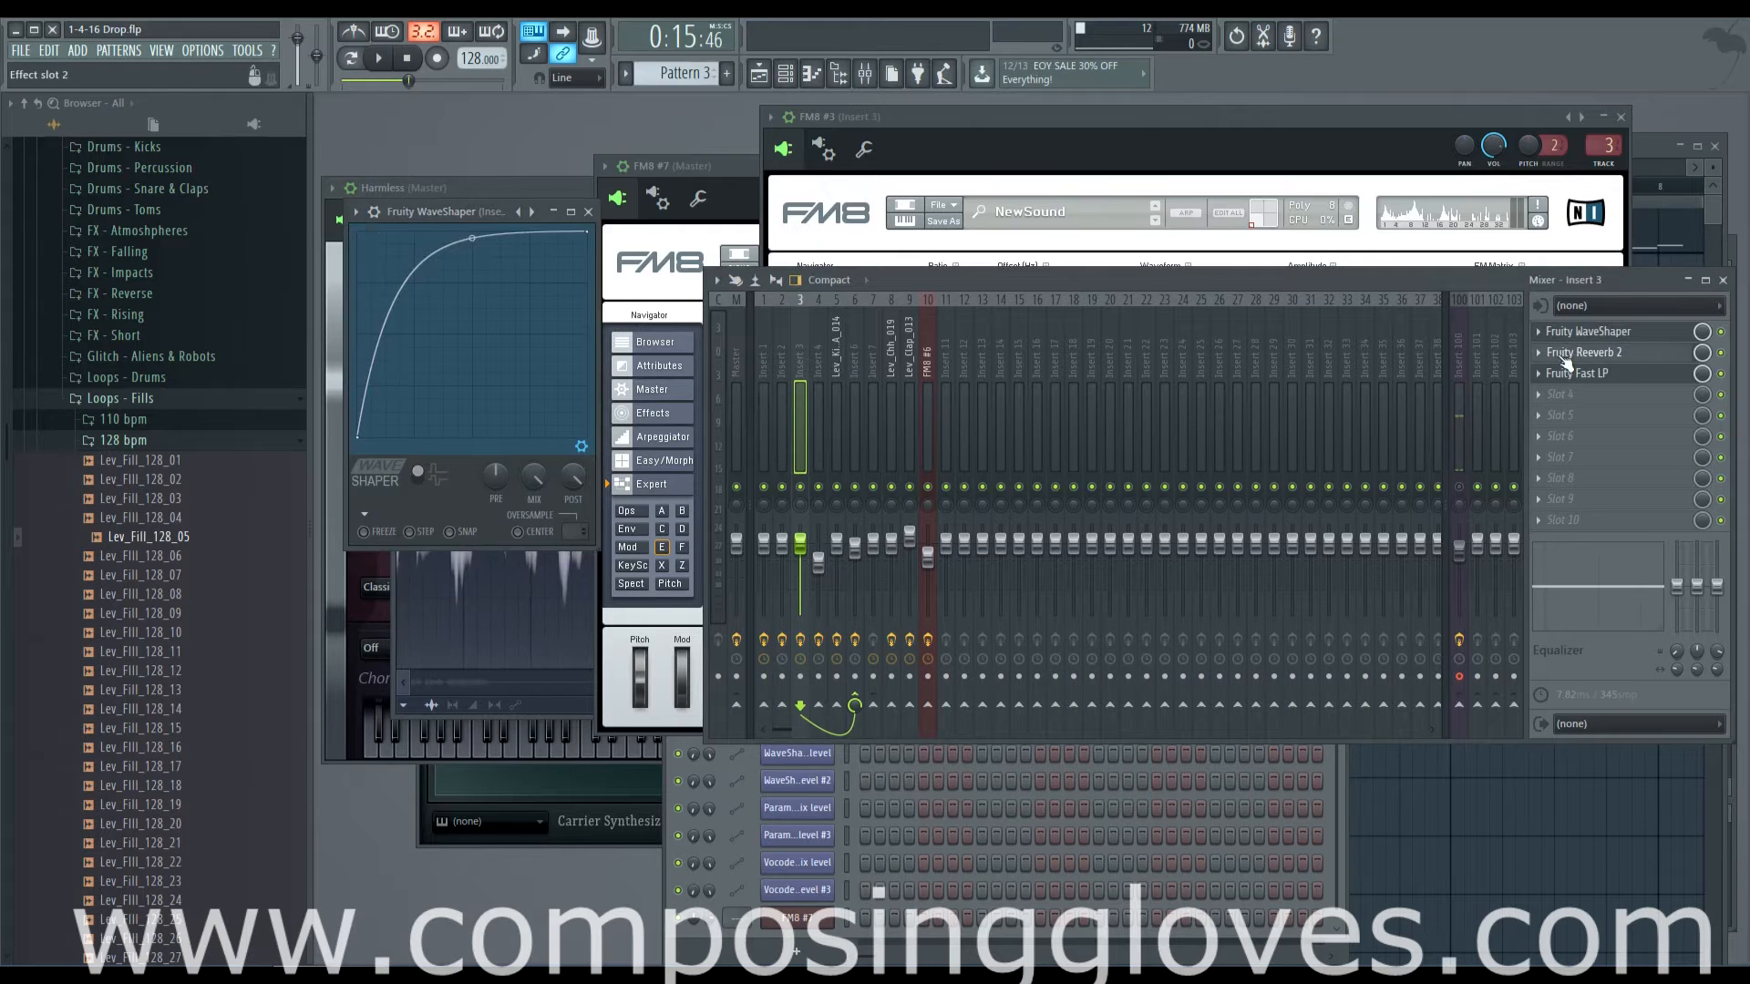
{"action": "left_click", "coordinate": [1586, 353]}
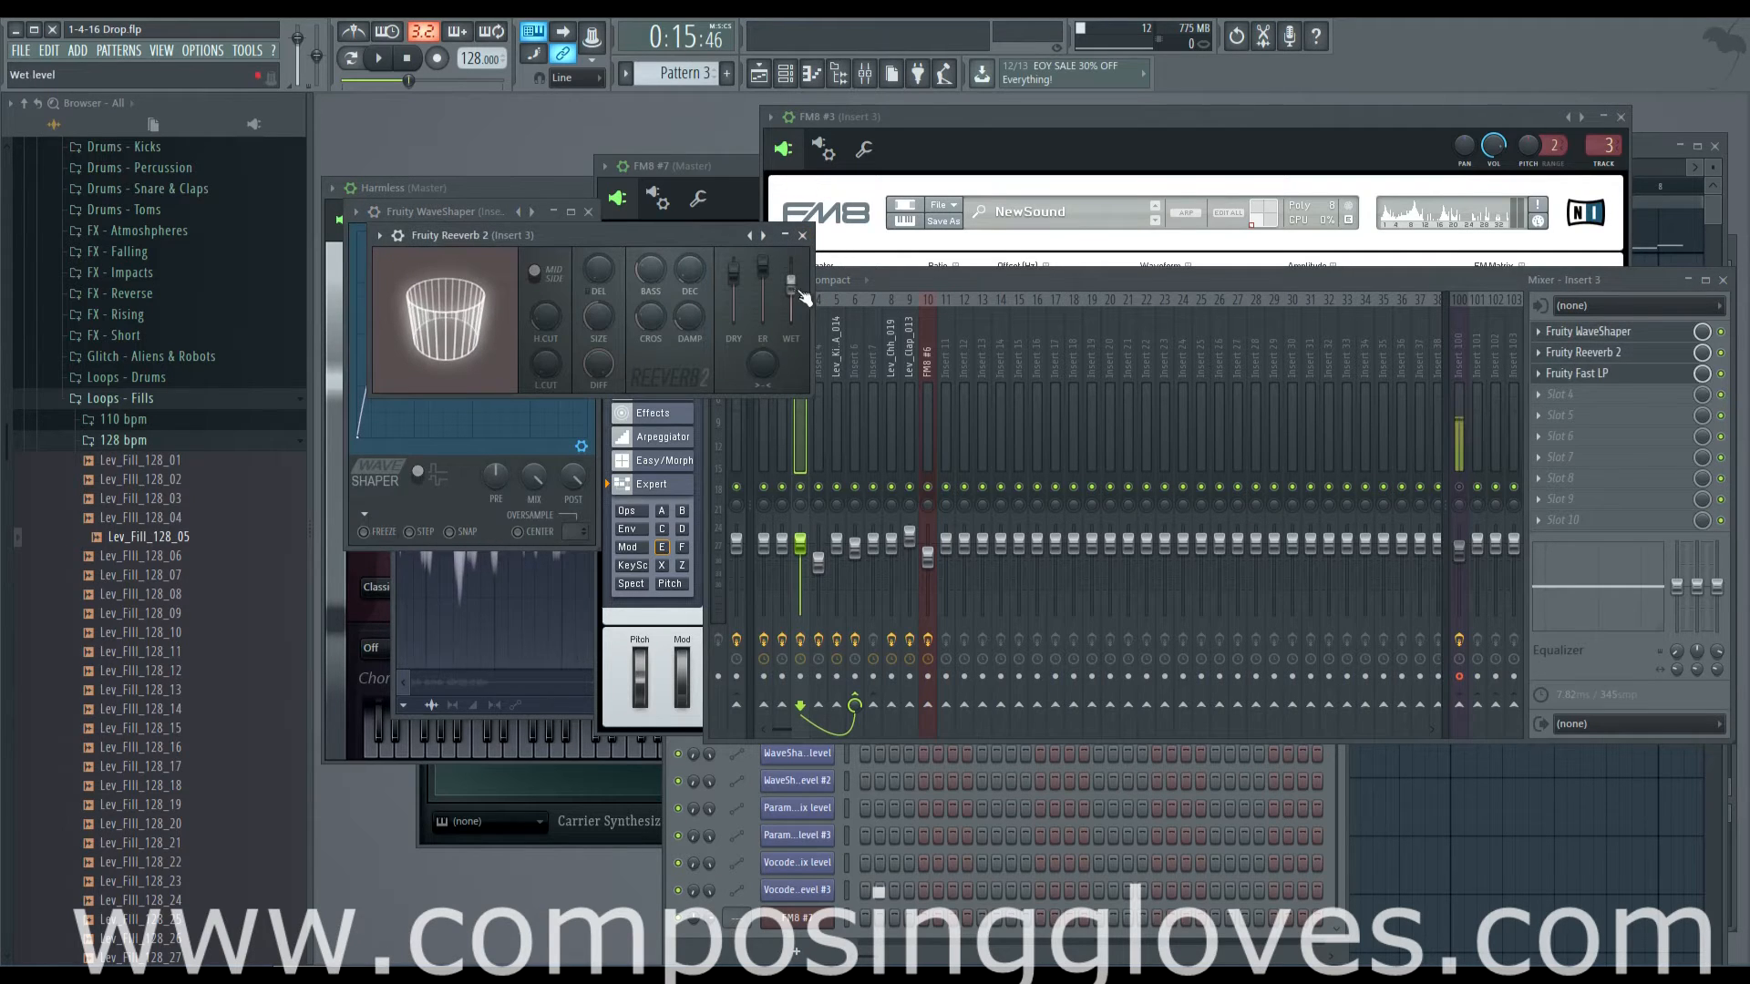
{"action": "left_click", "coordinate": [1604, 373]}
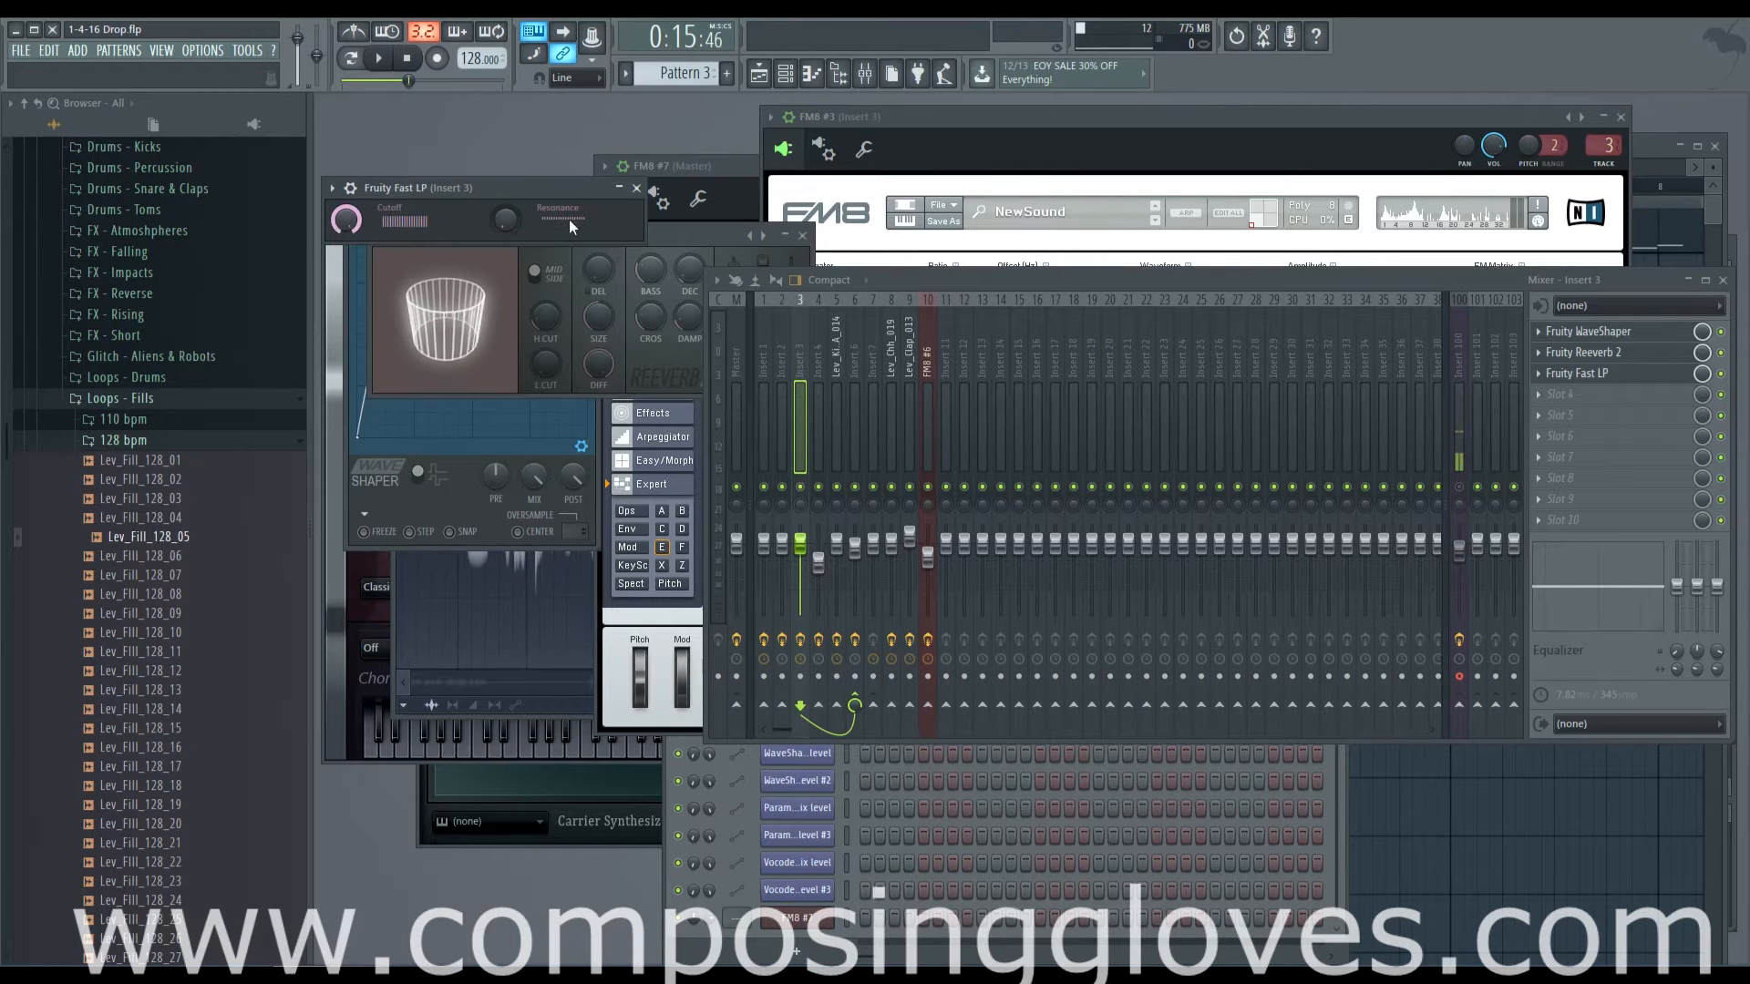
Find the Fast LP cutoff envelope in bar 5 of the playlist and play the arrangement from its start
{"action": "left_click_drag", "start_coordinate": [975, 118], "coordinate": [976, 266]}
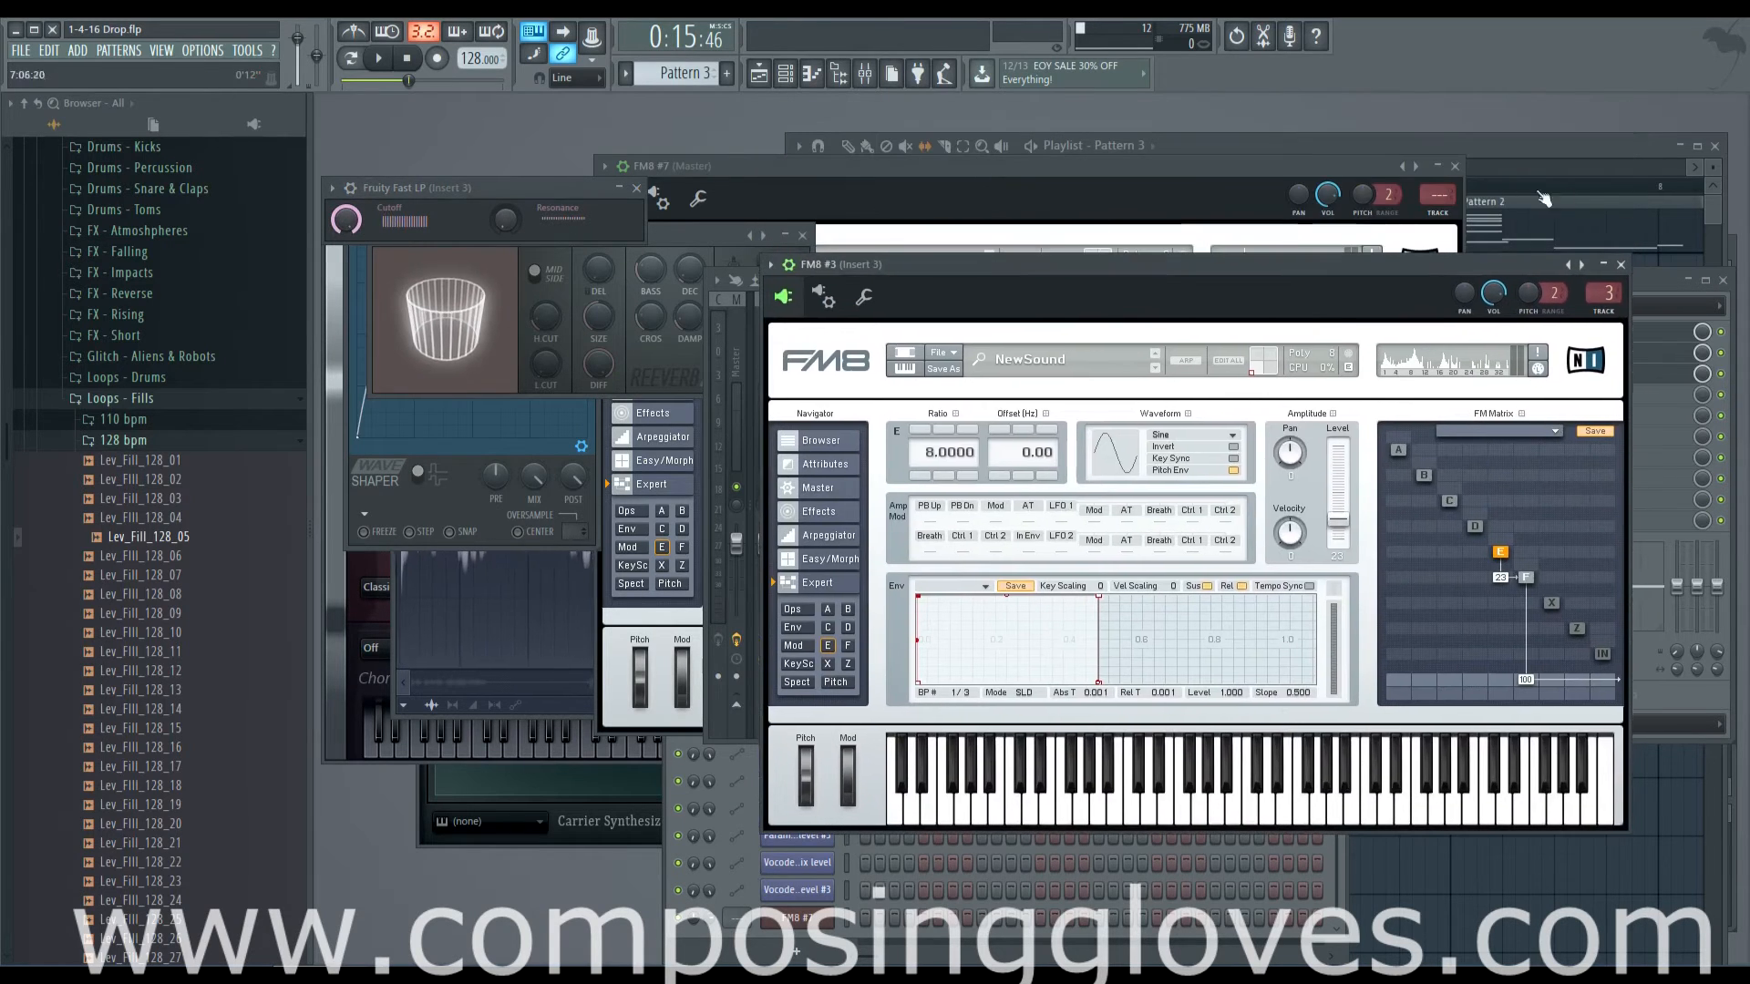
{"action": "left_click_drag", "start_coordinate": [1544, 170], "coordinate": [1043, 158]}
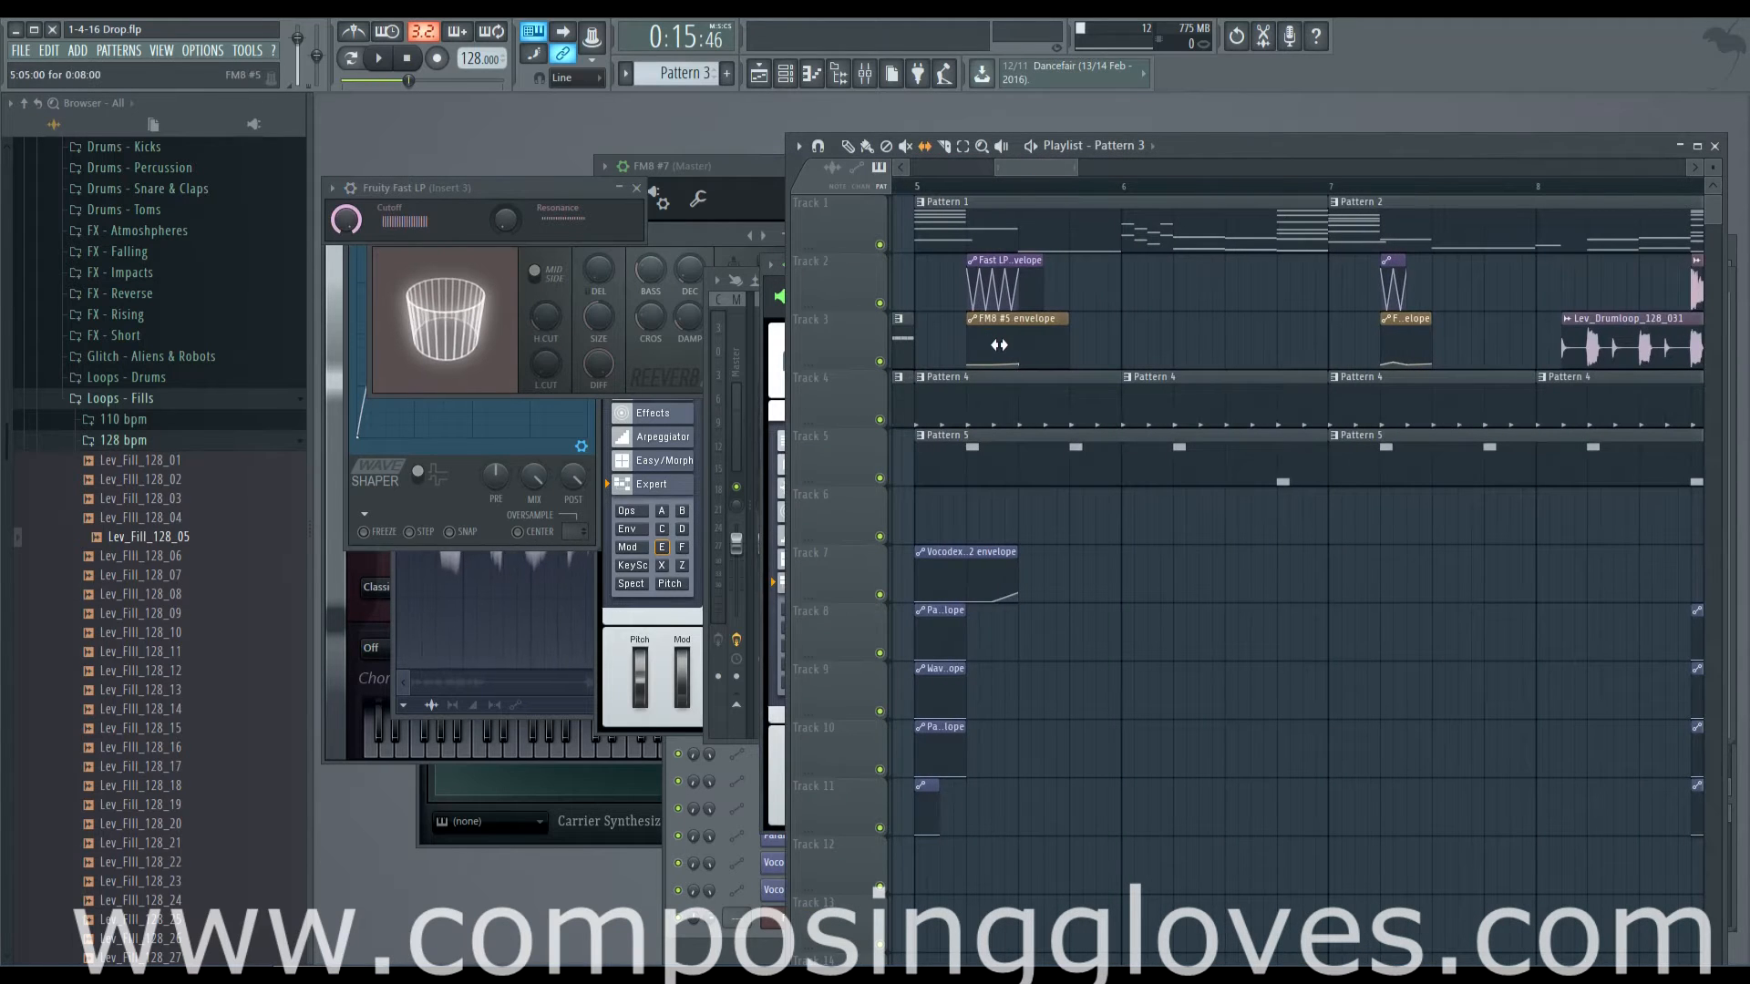
{"action": "scroll", "coordinate": [1014, 345], "scroll_direction": "up", "scroll_amount": 5}
{"action": "left_click_drag", "start_coordinate": [1036, 349], "coordinate": [1279, 354]}
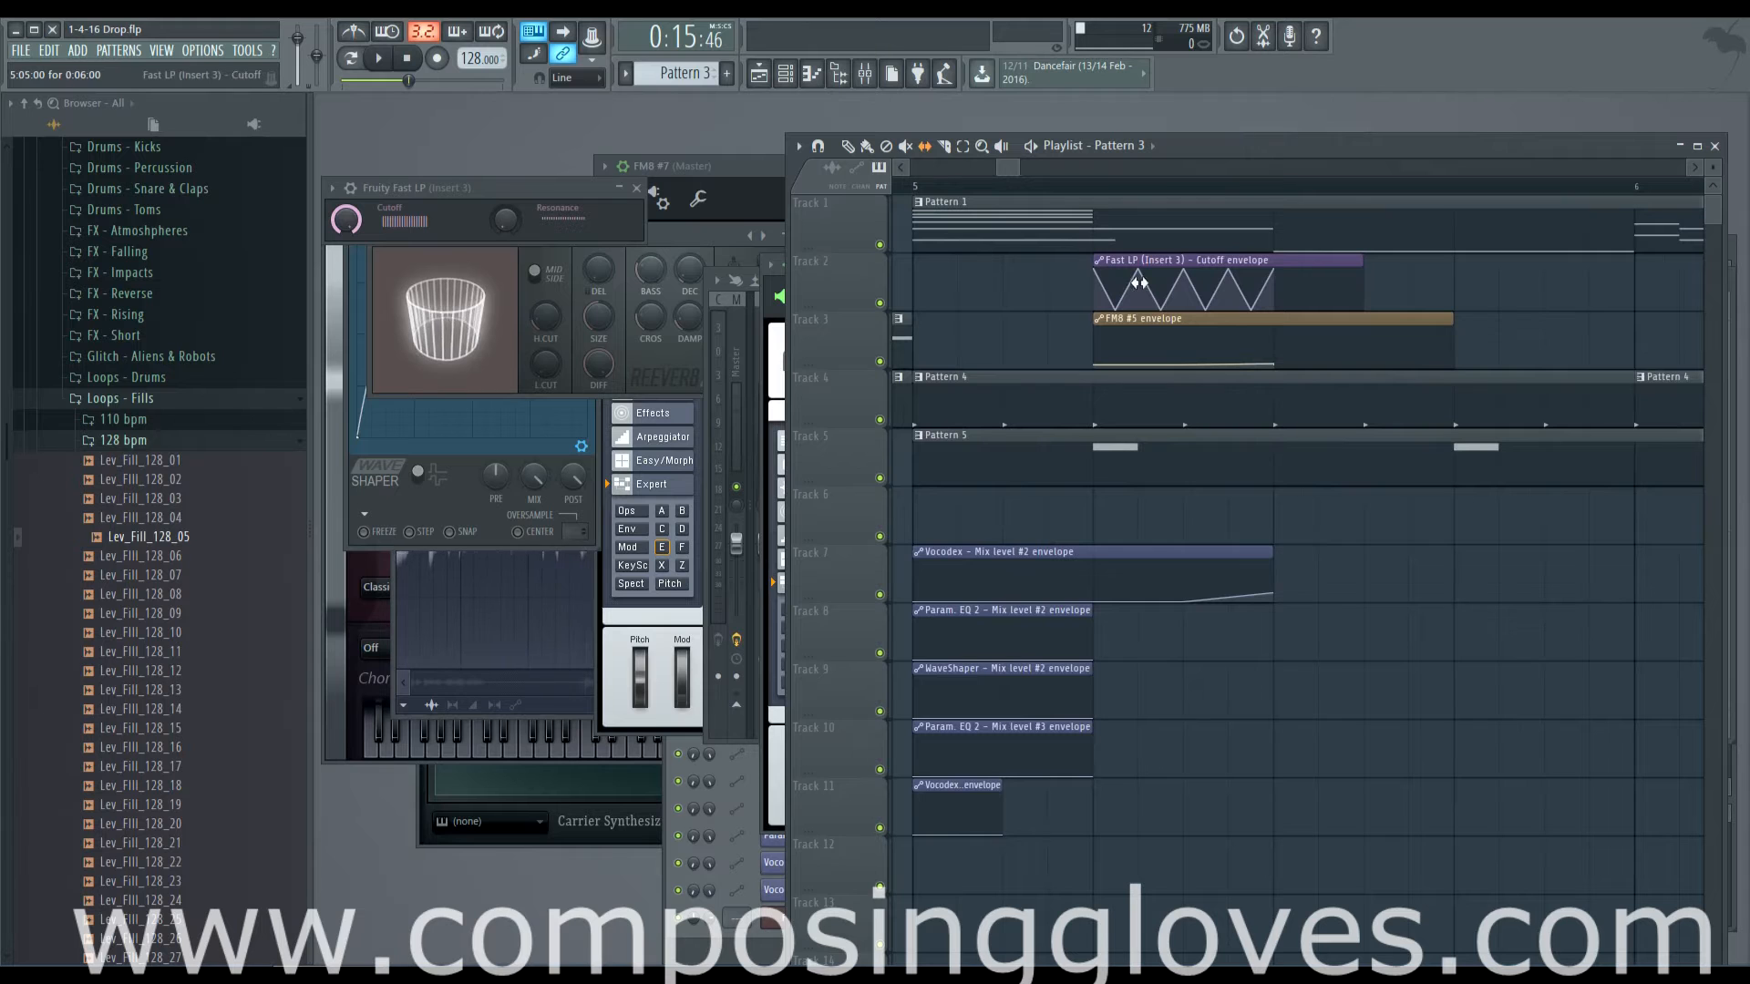
{"action": "left_click", "coordinate": [1094, 168]}
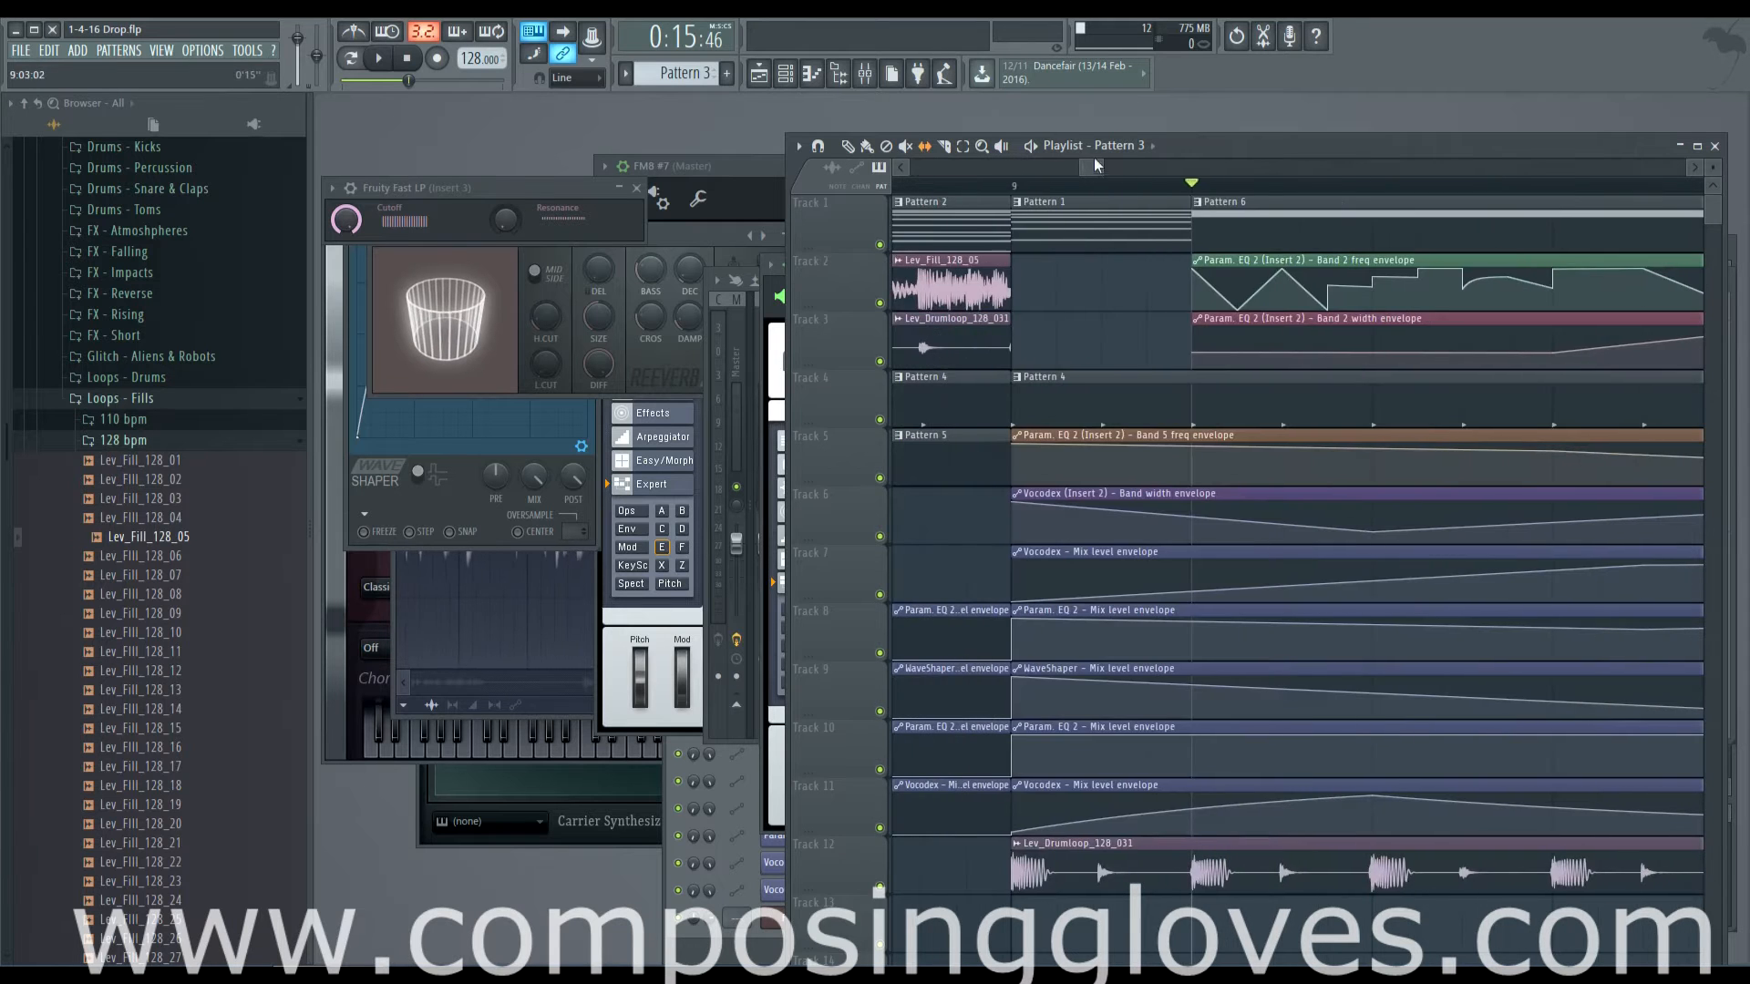
{"action": "left_click_drag", "start_coordinate": [1084, 168], "coordinate": [1014, 177]}
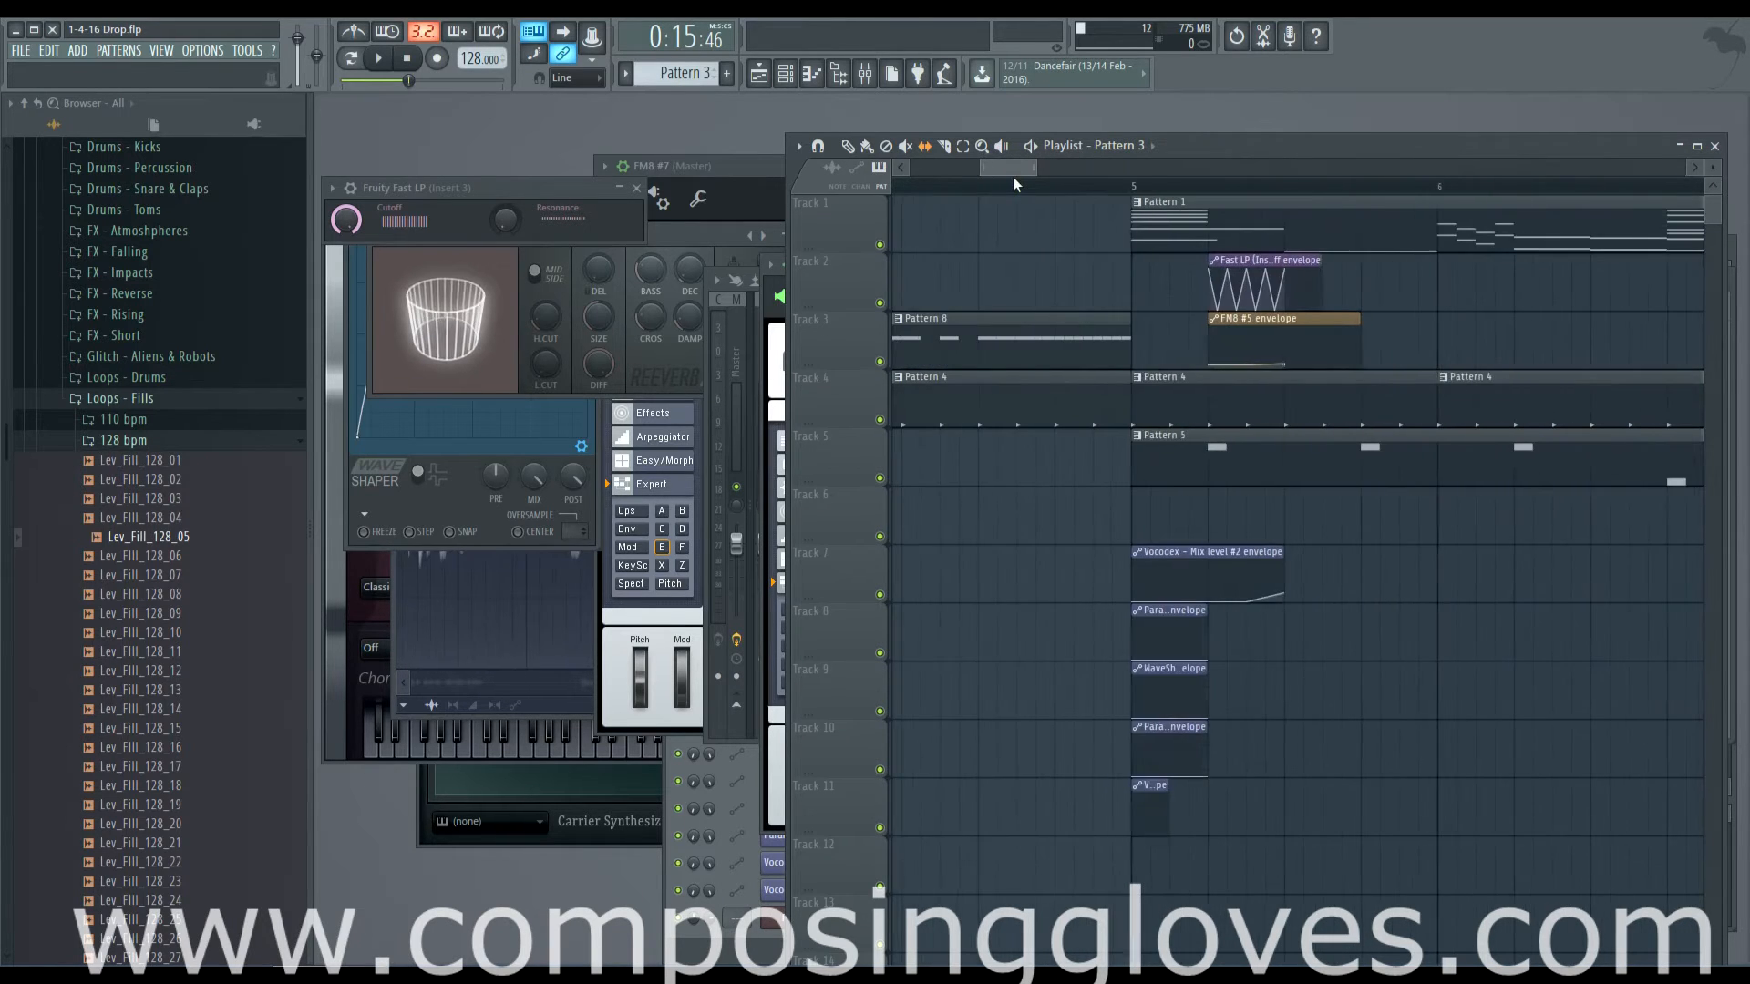
{"action": "left_click", "coordinate": [1216, 187]}
{"action": "key", "text": "space"}
{"action": "key", "text": "space"}
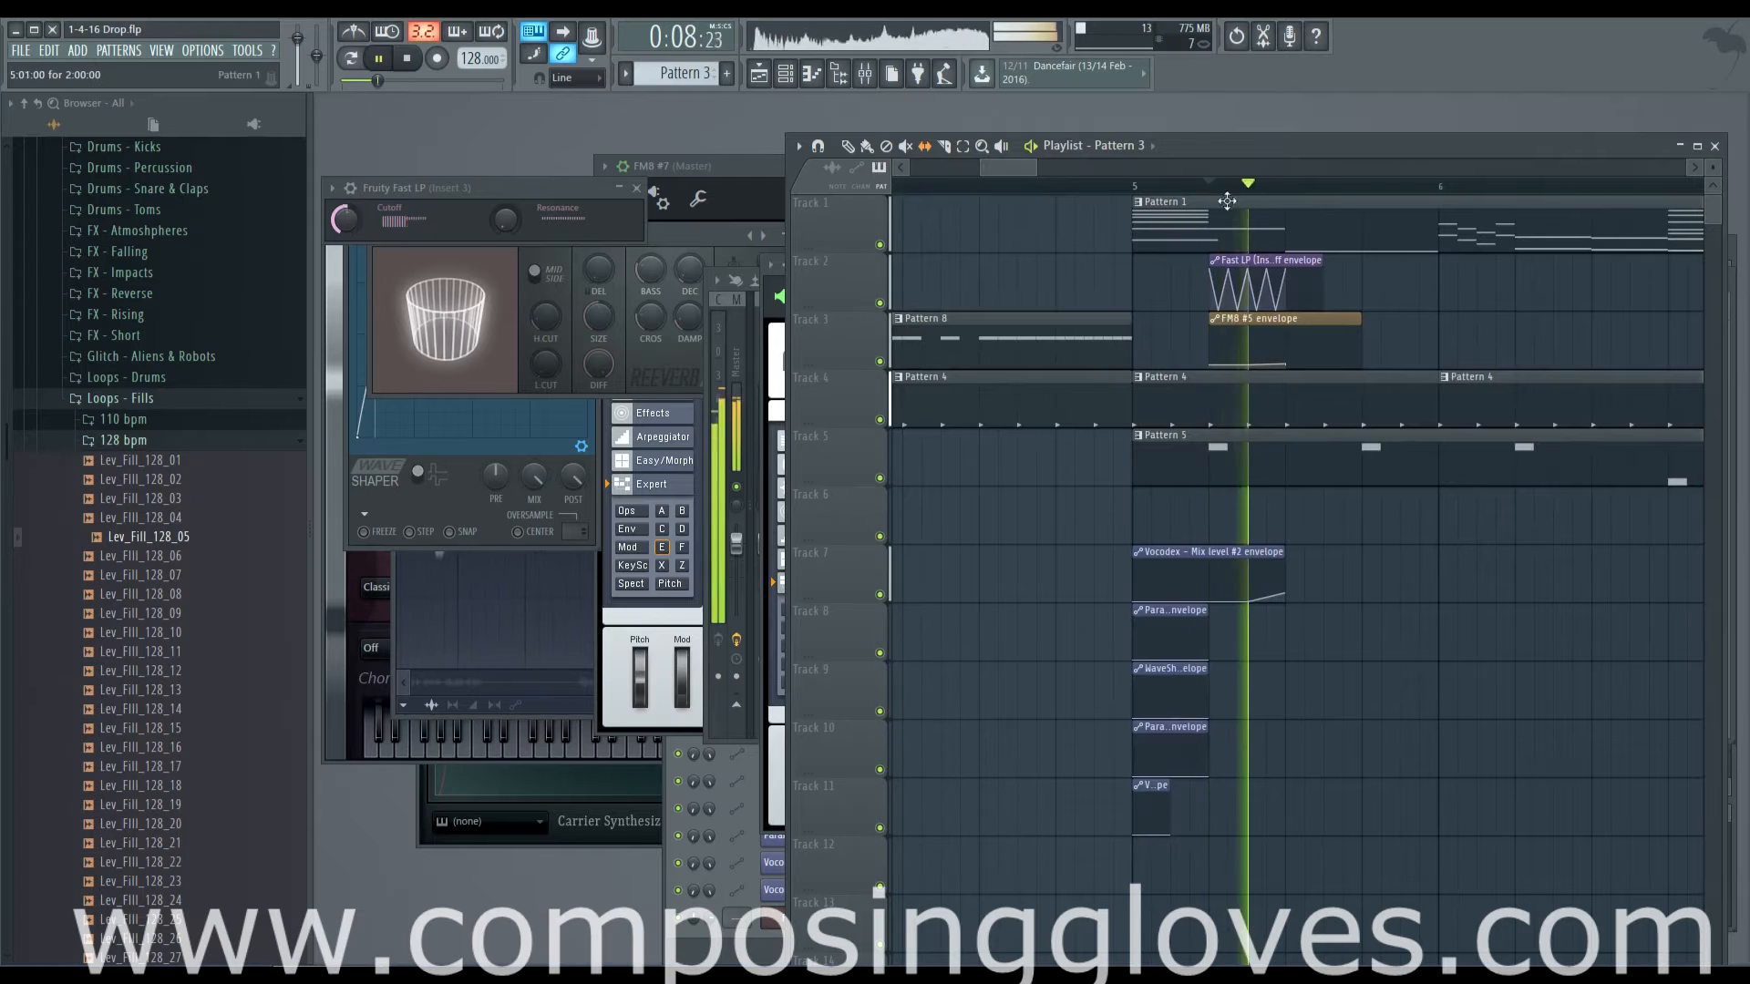
Solo playlist track 3 and re-enable tracks 1 and 2 alongside it
{"action": "right_click", "coordinate": [880, 361]}
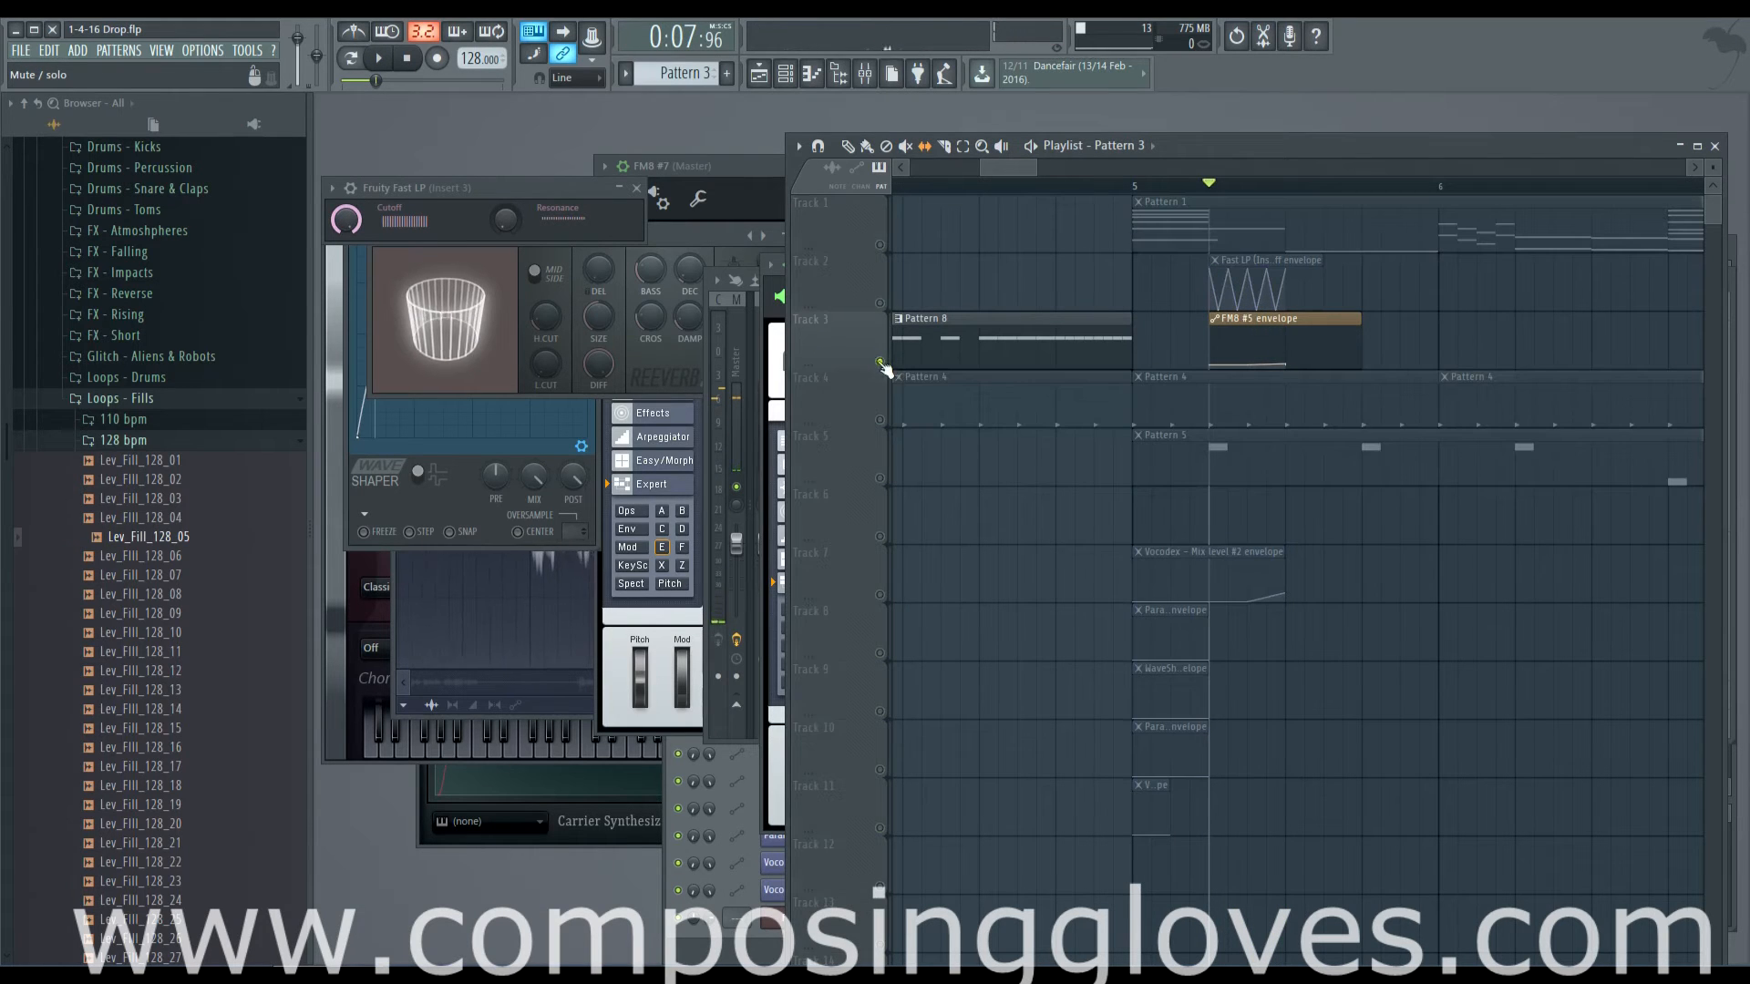
{"action": "left_click", "coordinate": [880, 246]}
{"action": "left_click", "coordinate": [879, 301]}
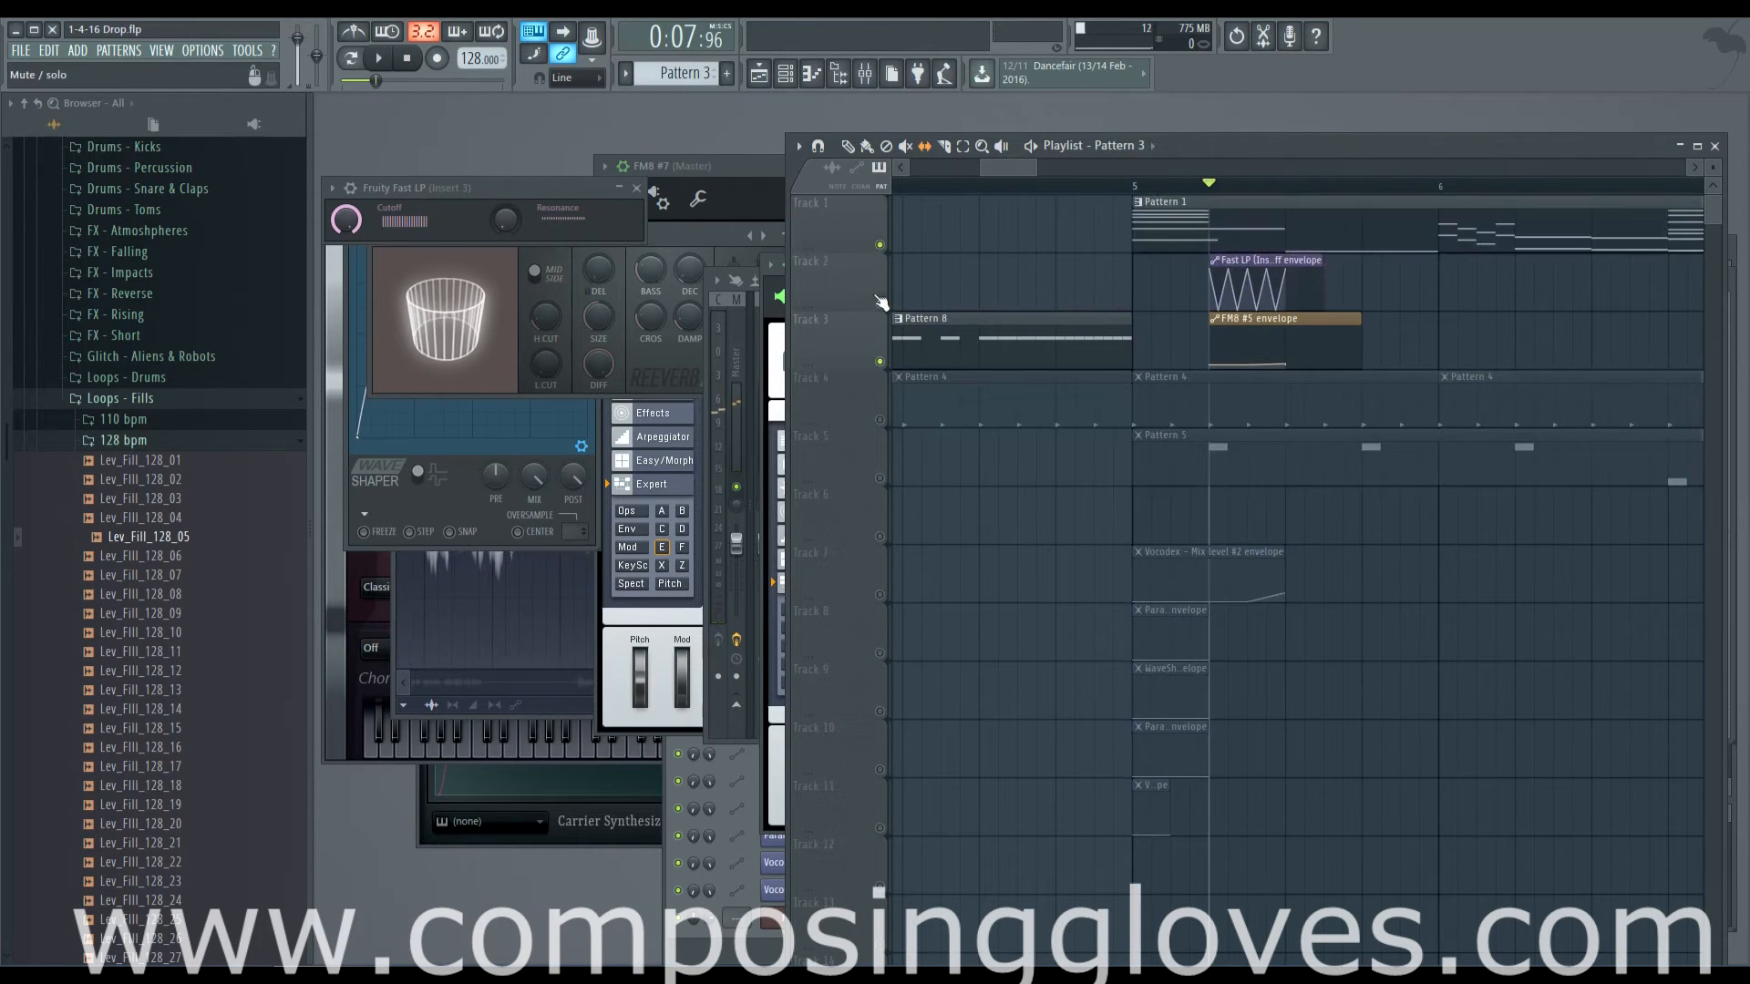
{"action": "right_click", "coordinate": [875, 368]}
{"action": "right_click", "coordinate": [880, 361]}
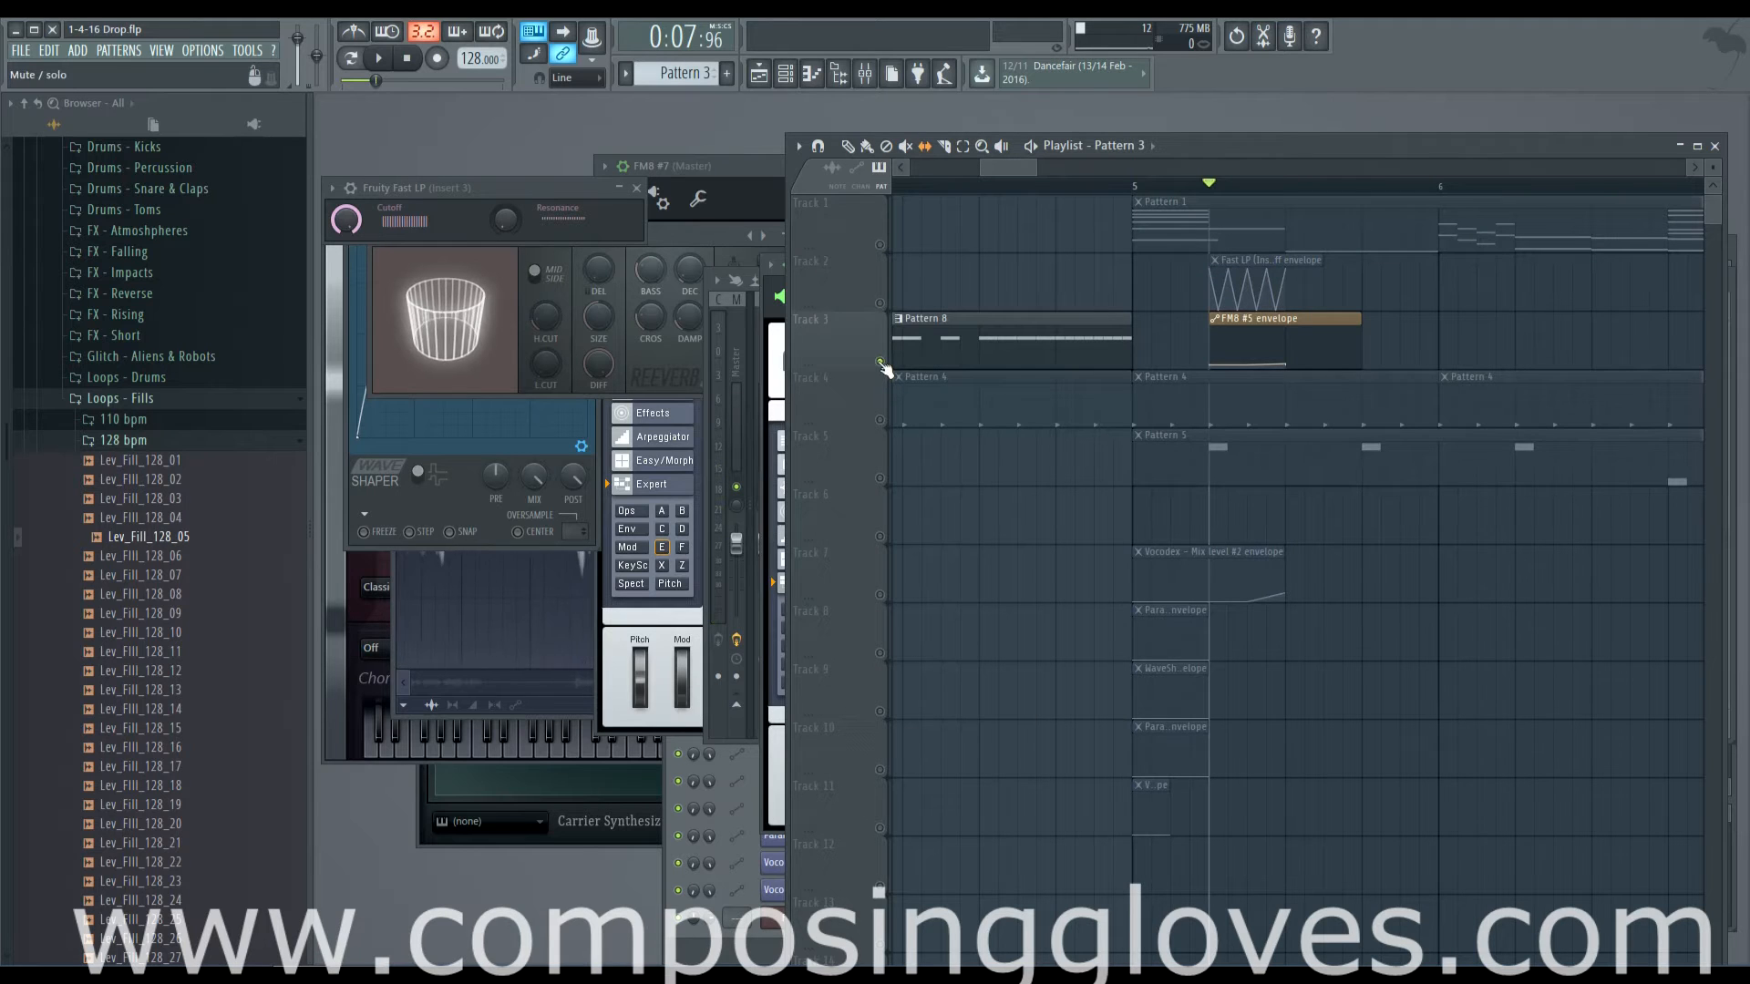
{"action": "left_click", "coordinate": [880, 302]}
{"action": "left_click", "coordinate": [880, 244]}
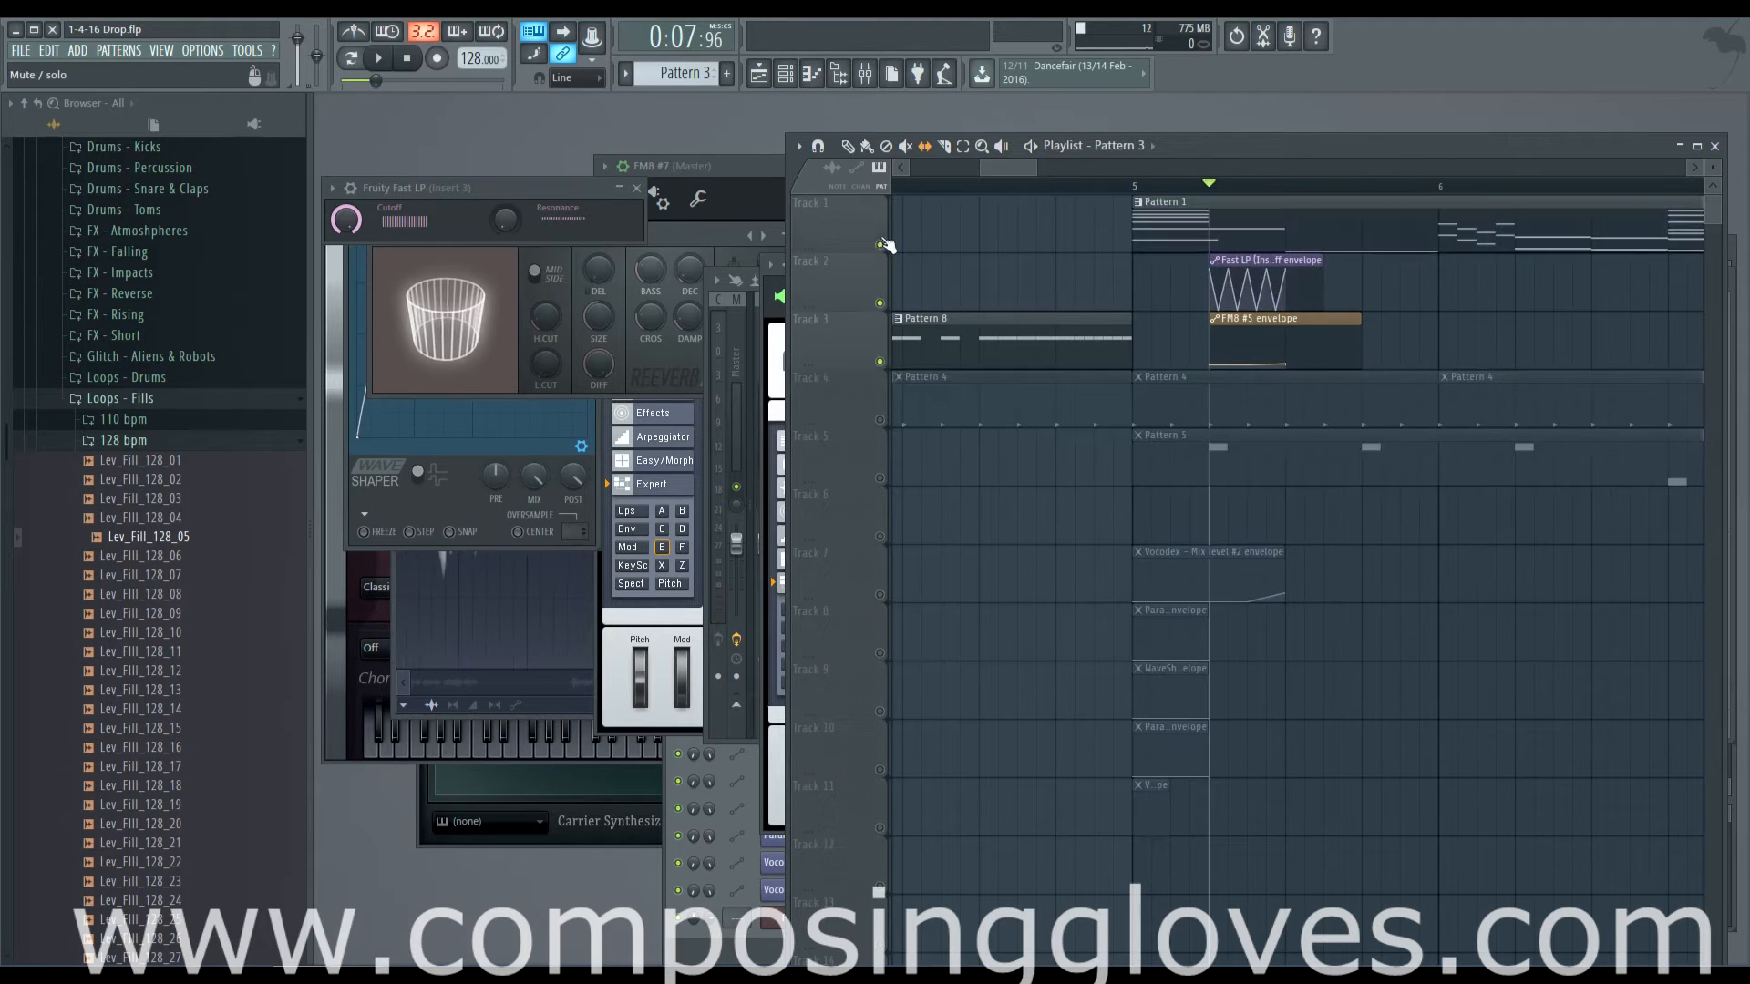
Mute playlist track 2 and play the passage from the start of the FM8 #5 envelope
{"action": "left_click", "coordinate": [881, 361]}
{"action": "left_click", "coordinate": [881, 361]}
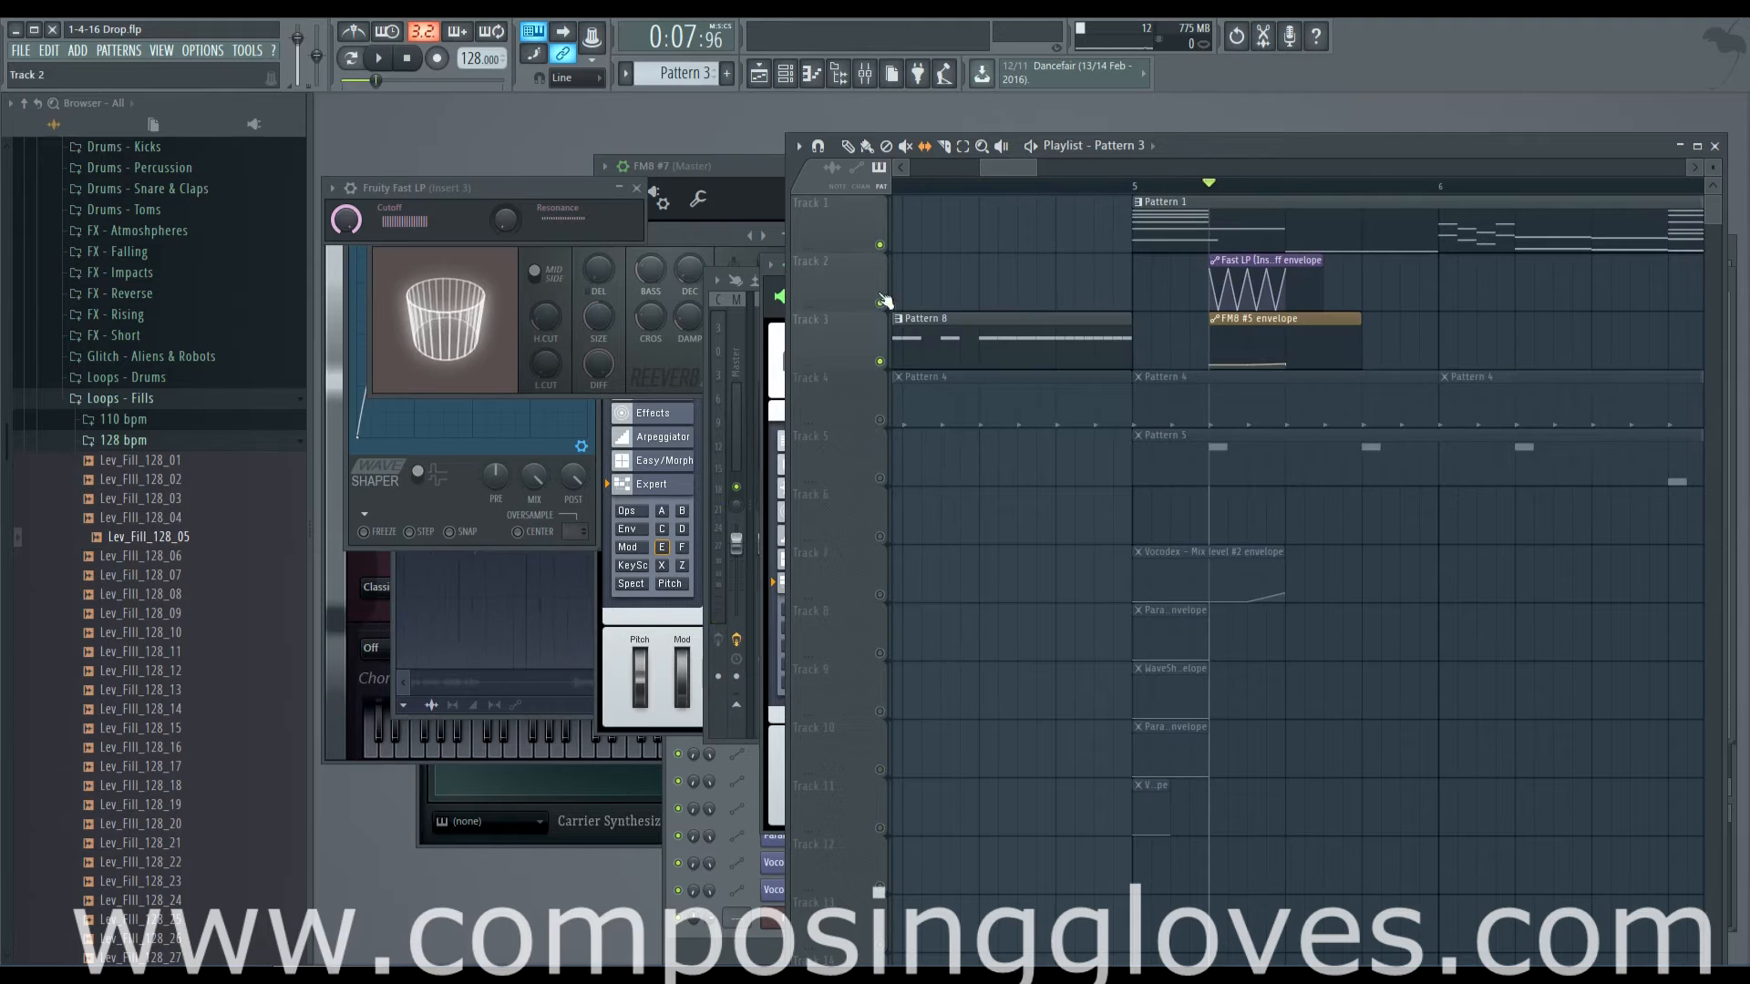
{"action": "left_click", "coordinate": [881, 302]}
{"action": "key", "text": "space"}
{"action": "key", "text": "space"}
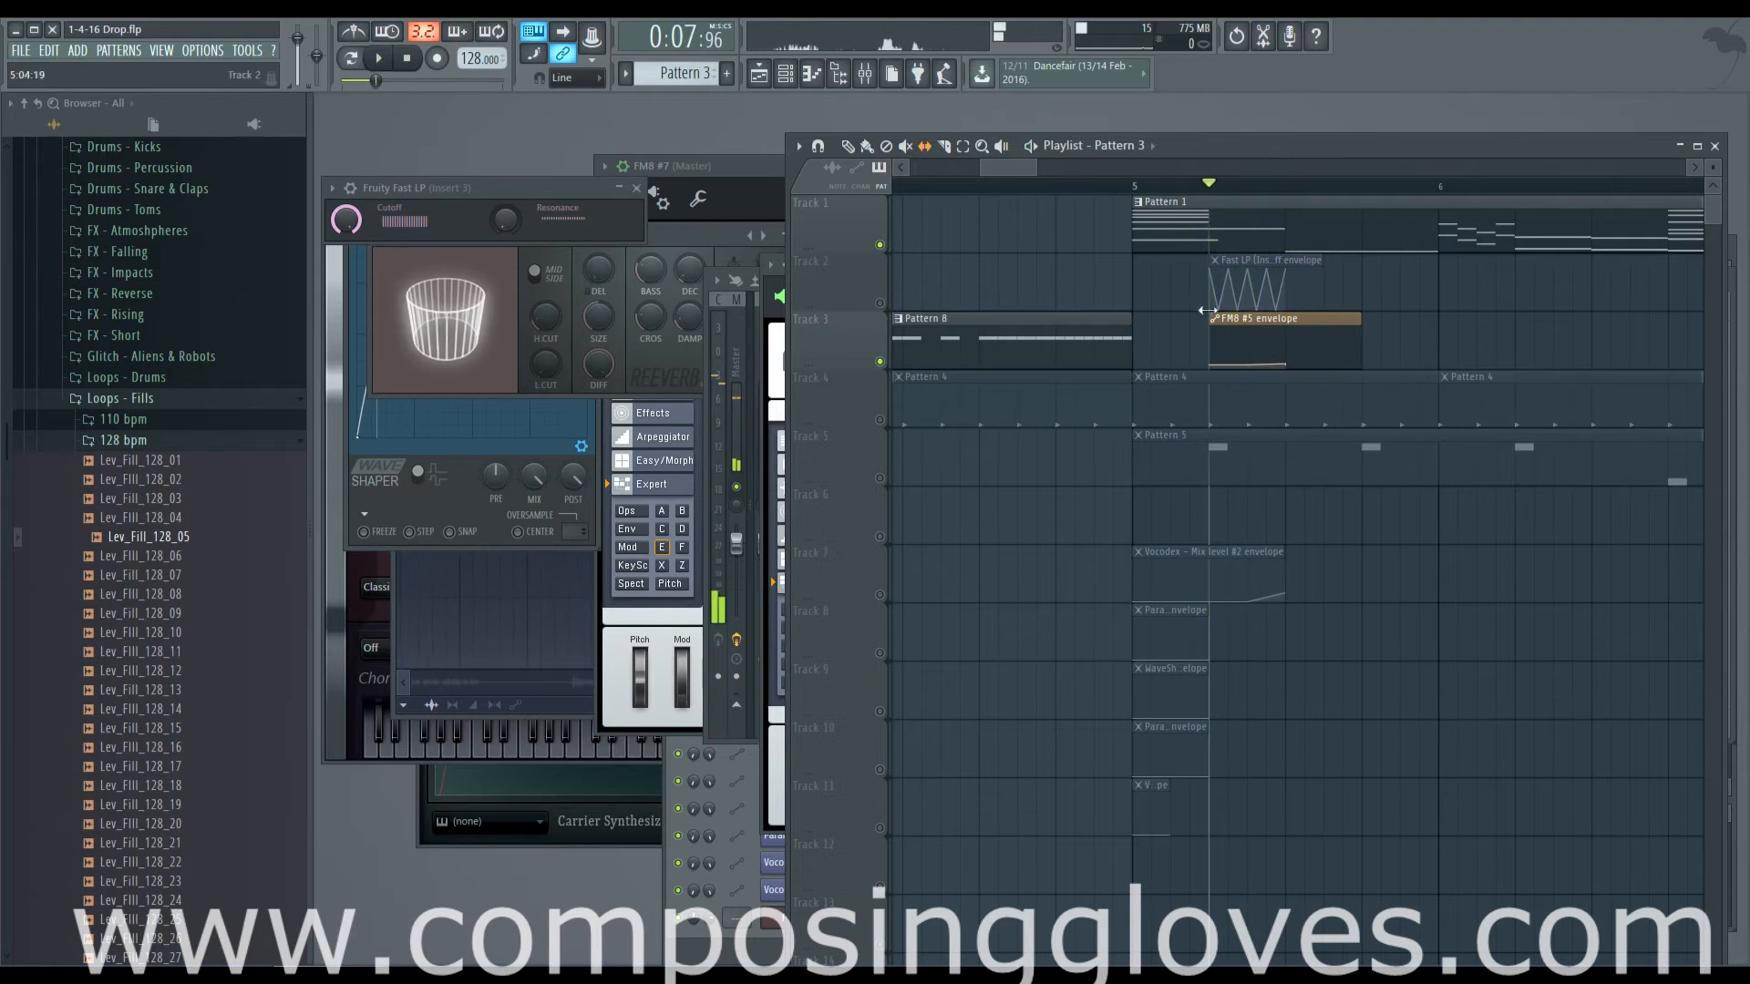
Open the original FM8 #3 synth from the channel rack and play the passage with its window in view
{"action": "scroll", "coordinate": [1243, 309], "scroll_direction": "up", "scroll_amount": 3}
{"action": "scroll", "coordinate": [1304, 302], "scroll_direction": "up", "scroll_amount": 1}
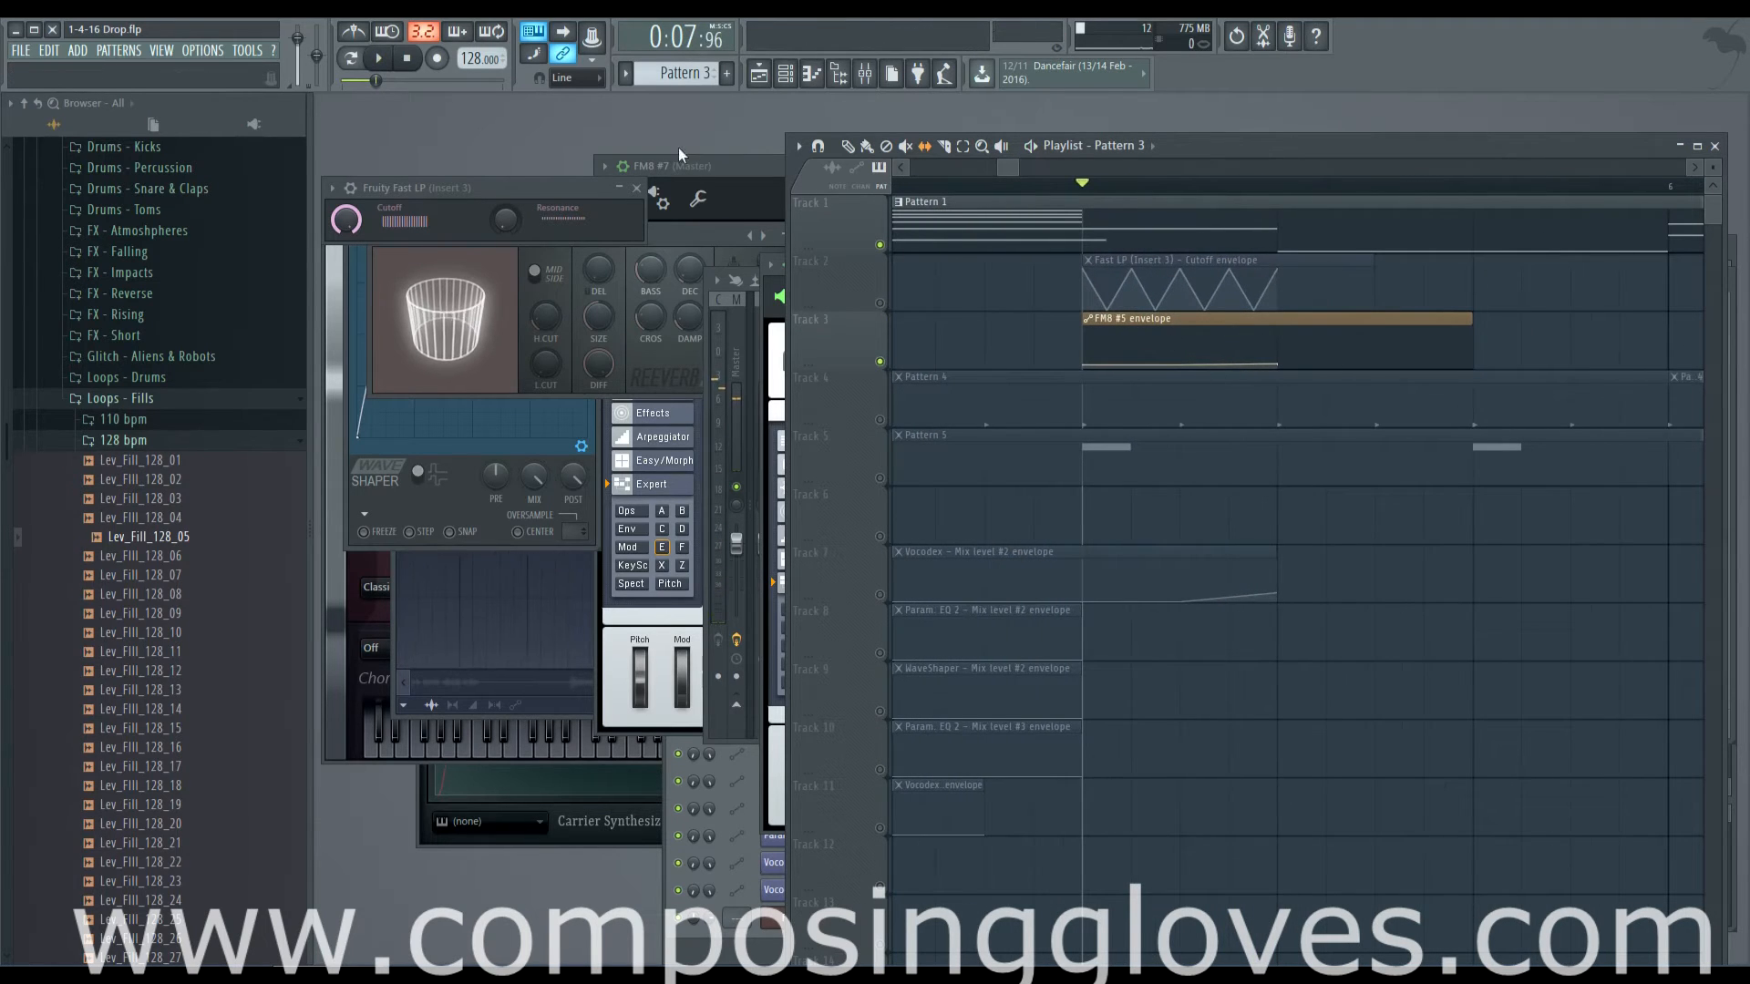
{"action": "key", "text": "F6"}
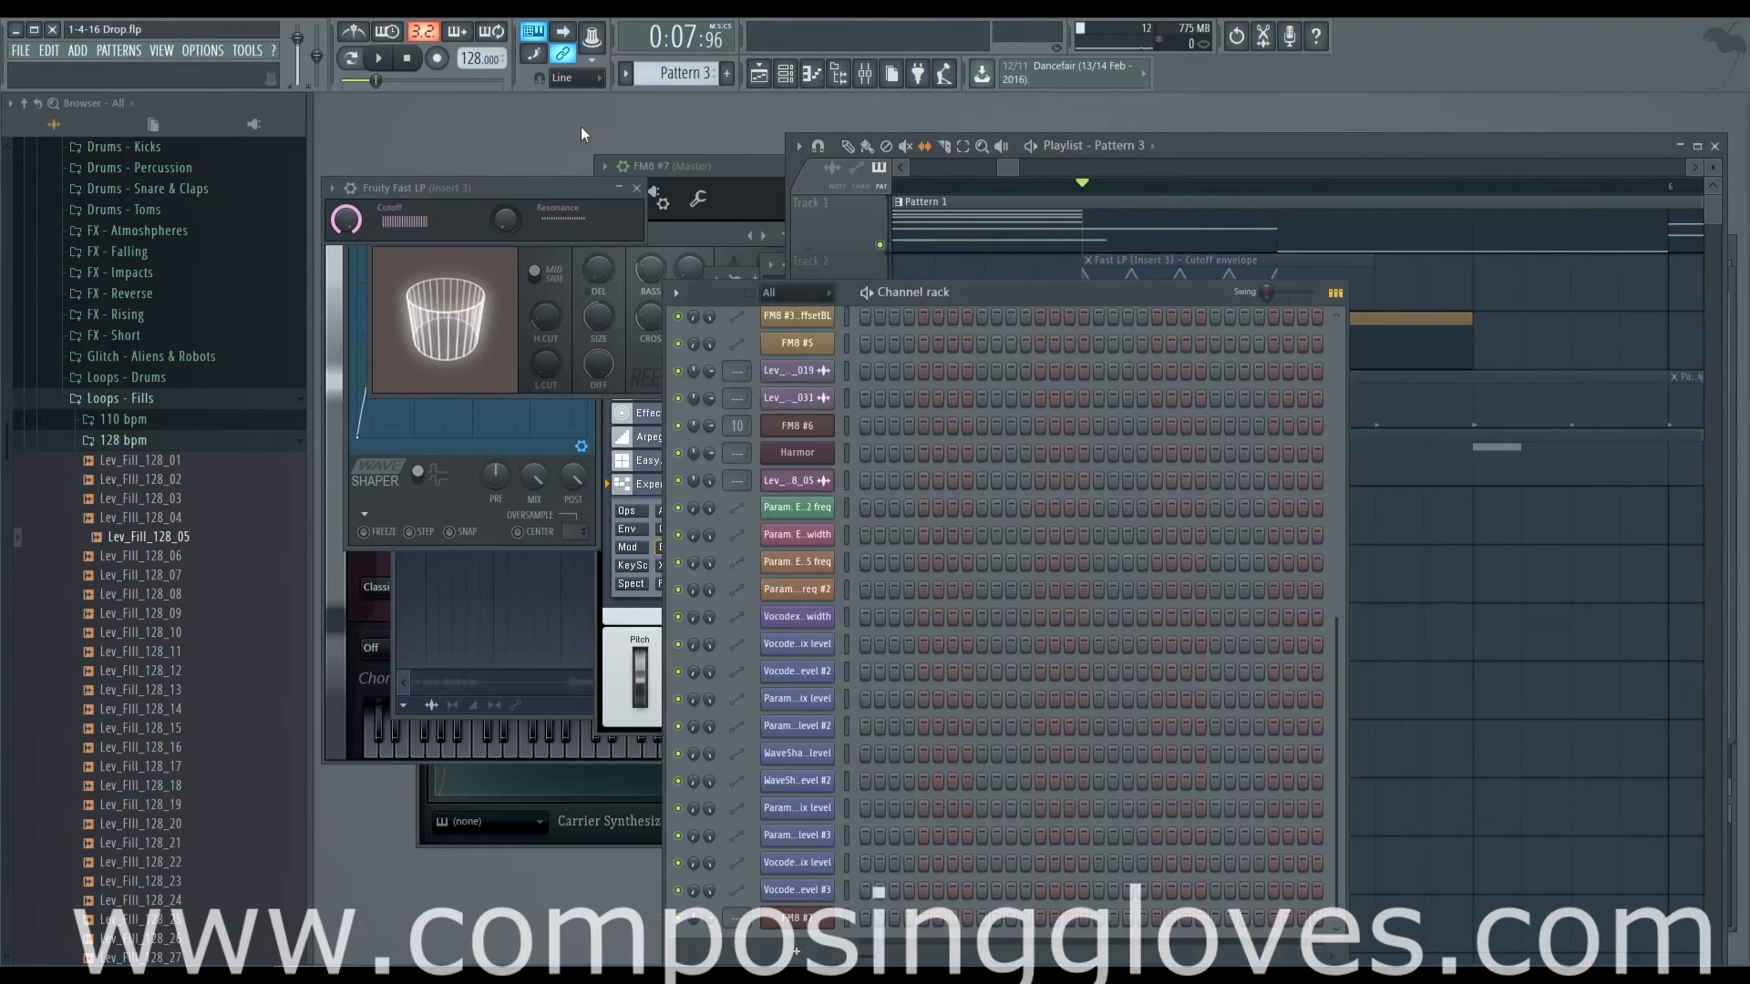
{"action": "left_click", "coordinate": [1013, 164]}
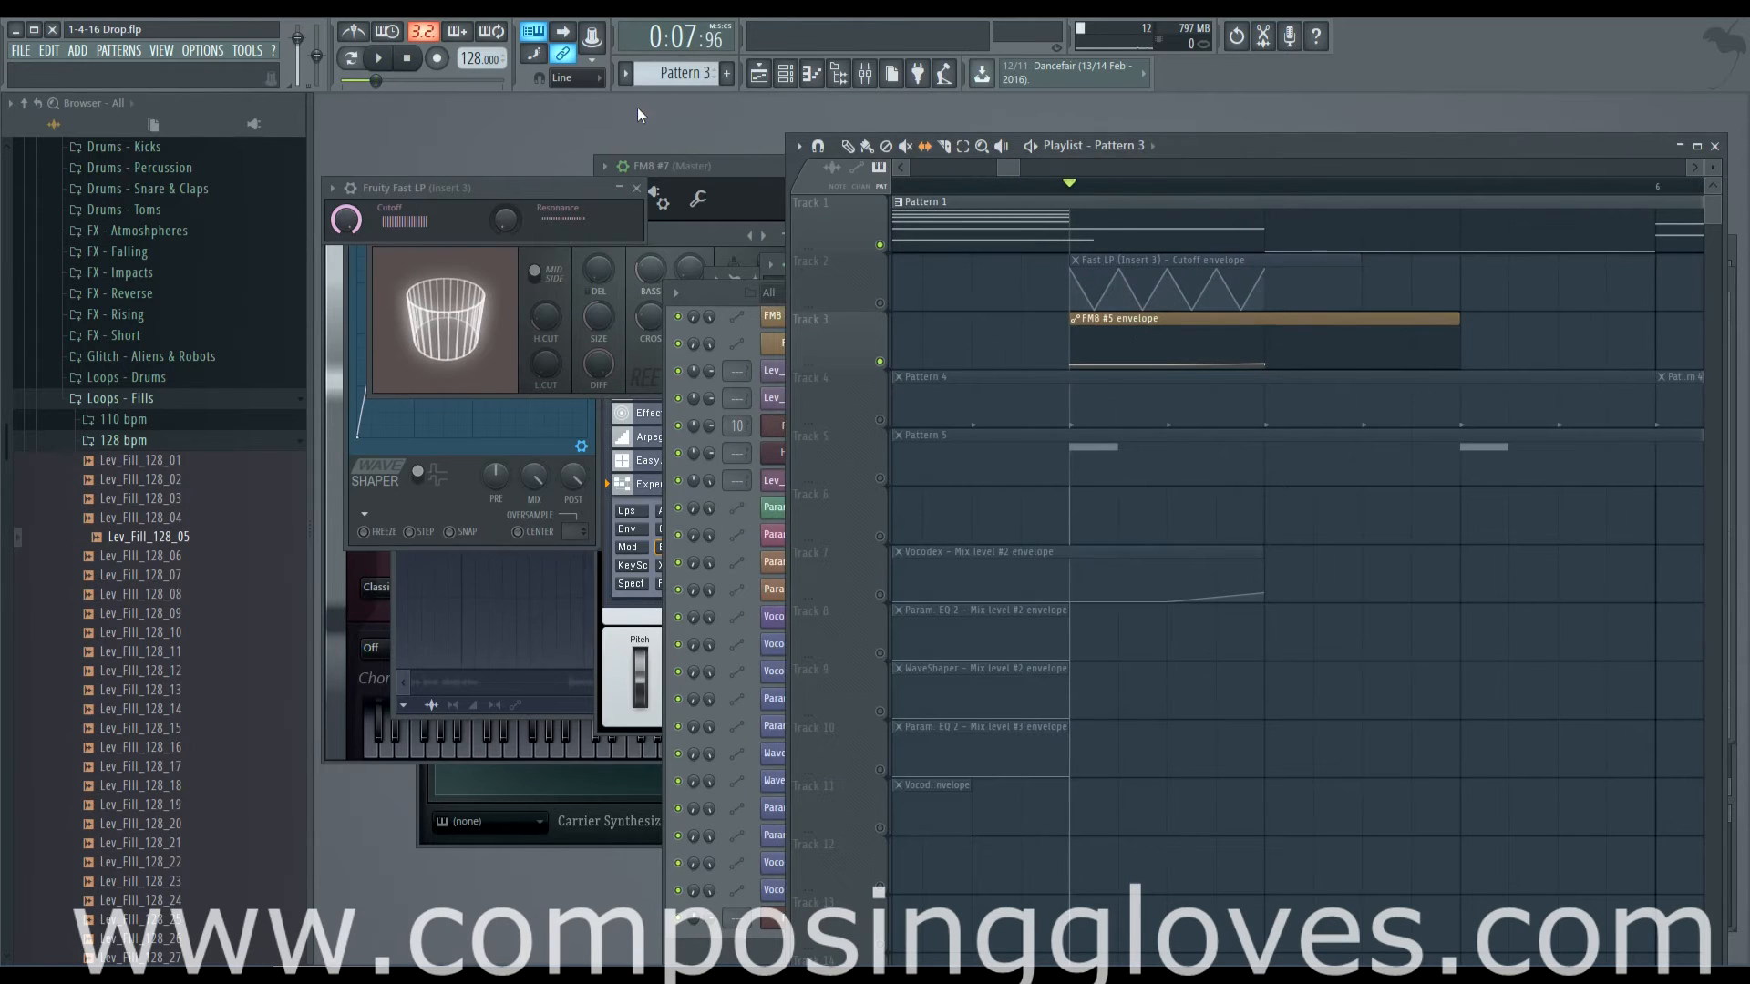
{"action": "left_click", "coordinate": [756, 298]}
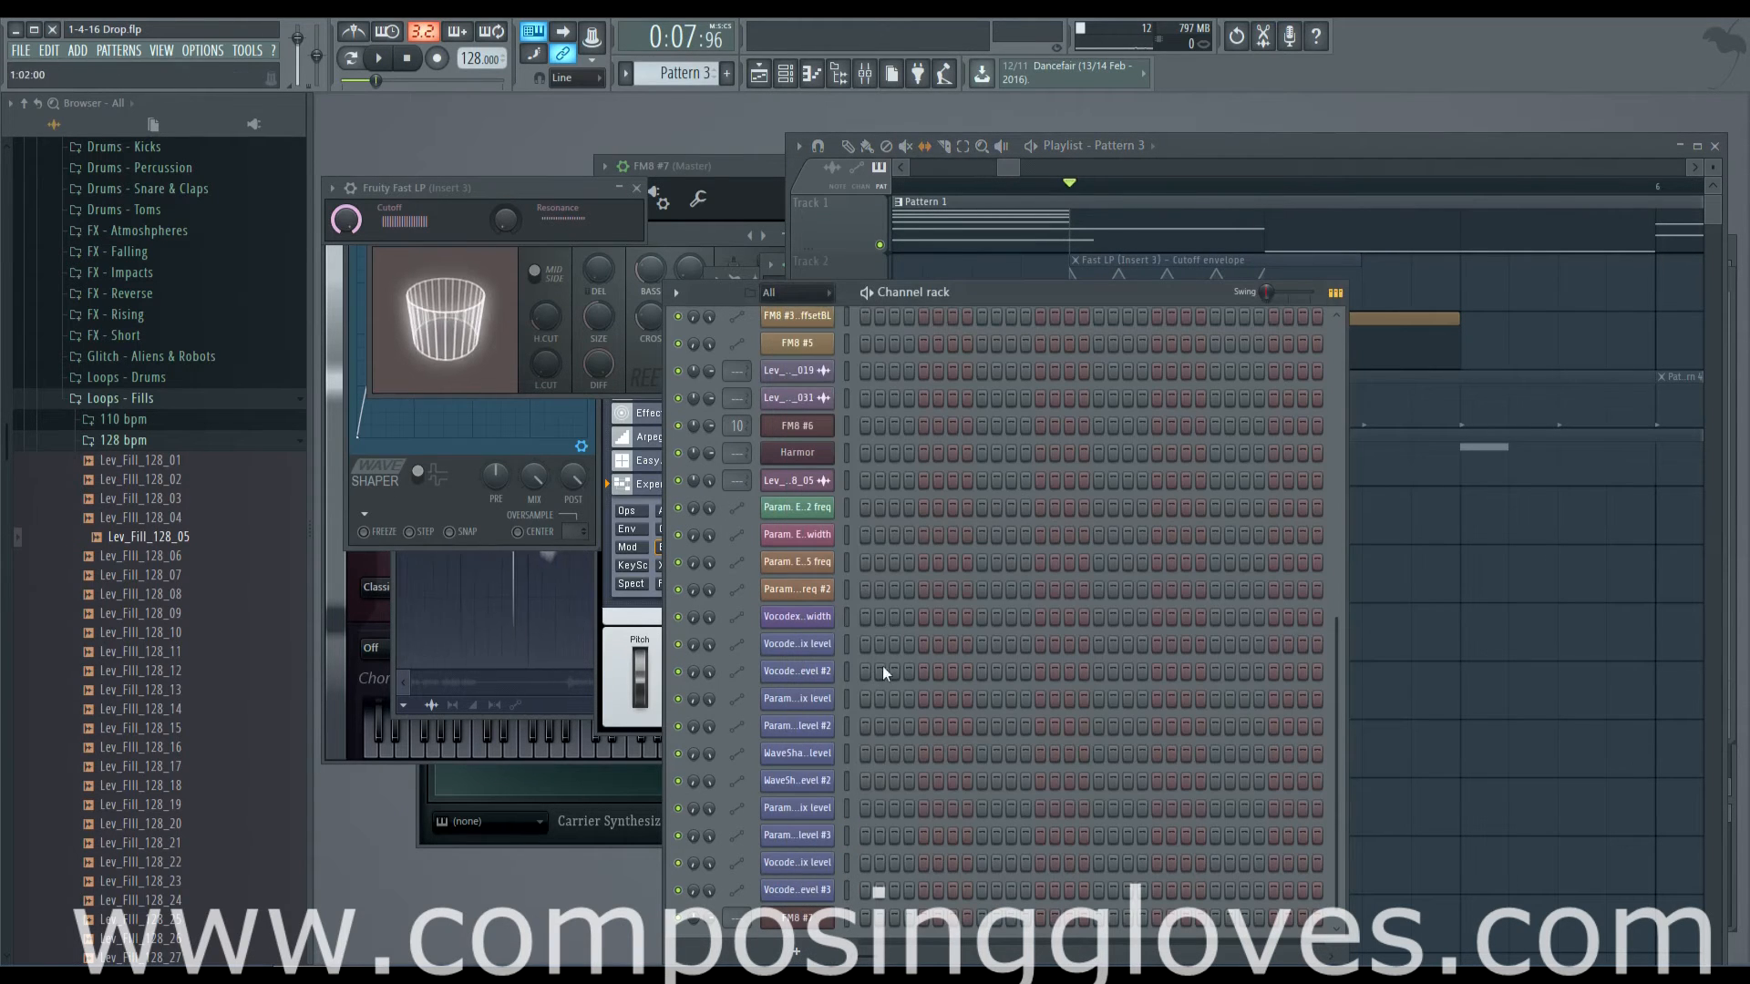
{"action": "scroll", "coordinate": [857, 810], "scroll_direction": "up", "scroll_amount": 10}
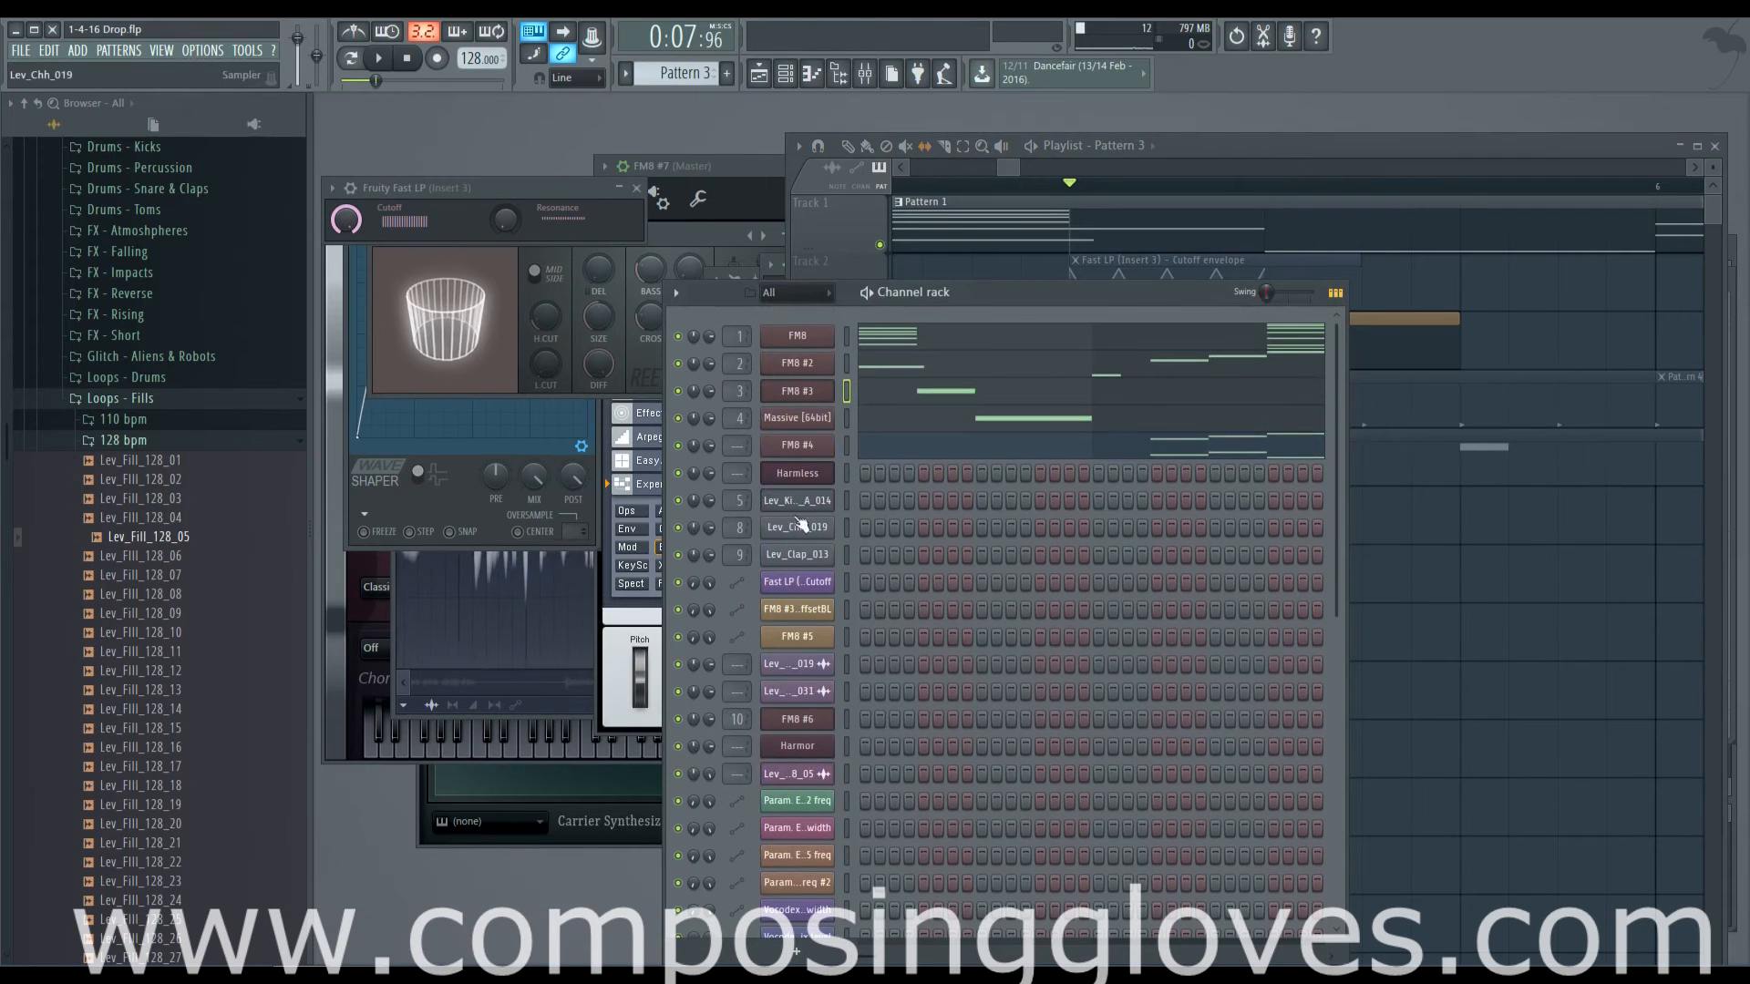
{"action": "left_click", "coordinate": [798, 394]}
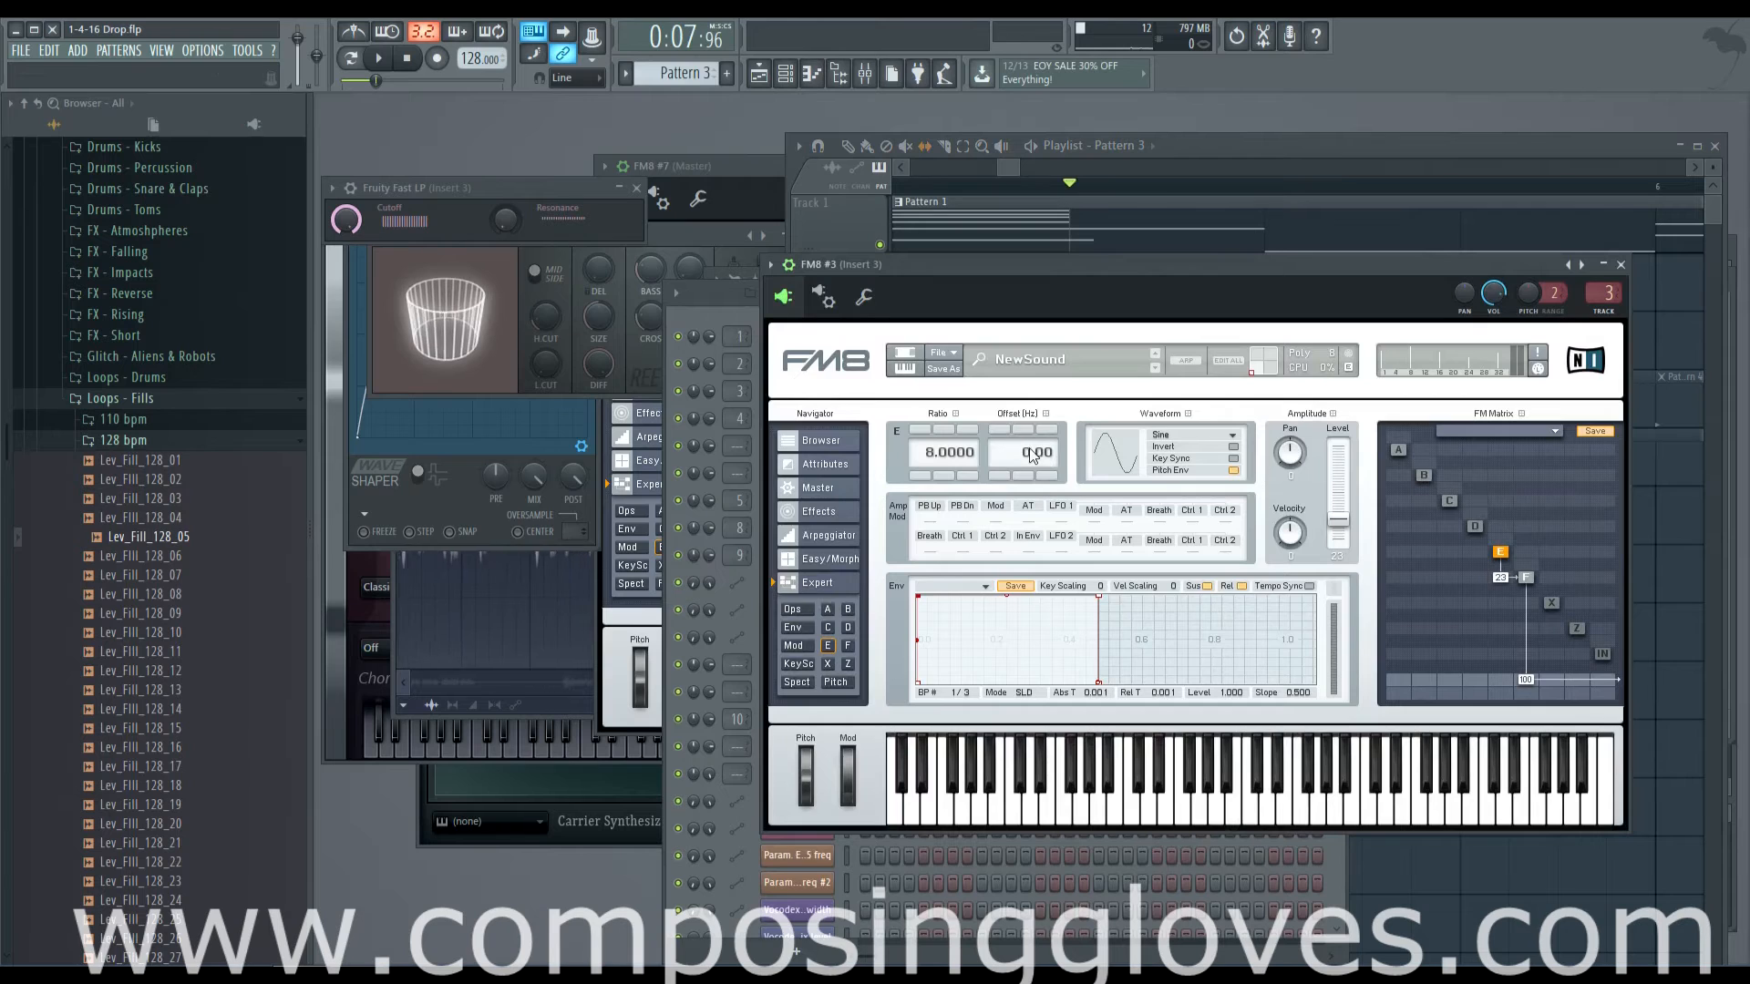
{"action": "key", "text": "space"}
{"action": "key", "text": "space"}
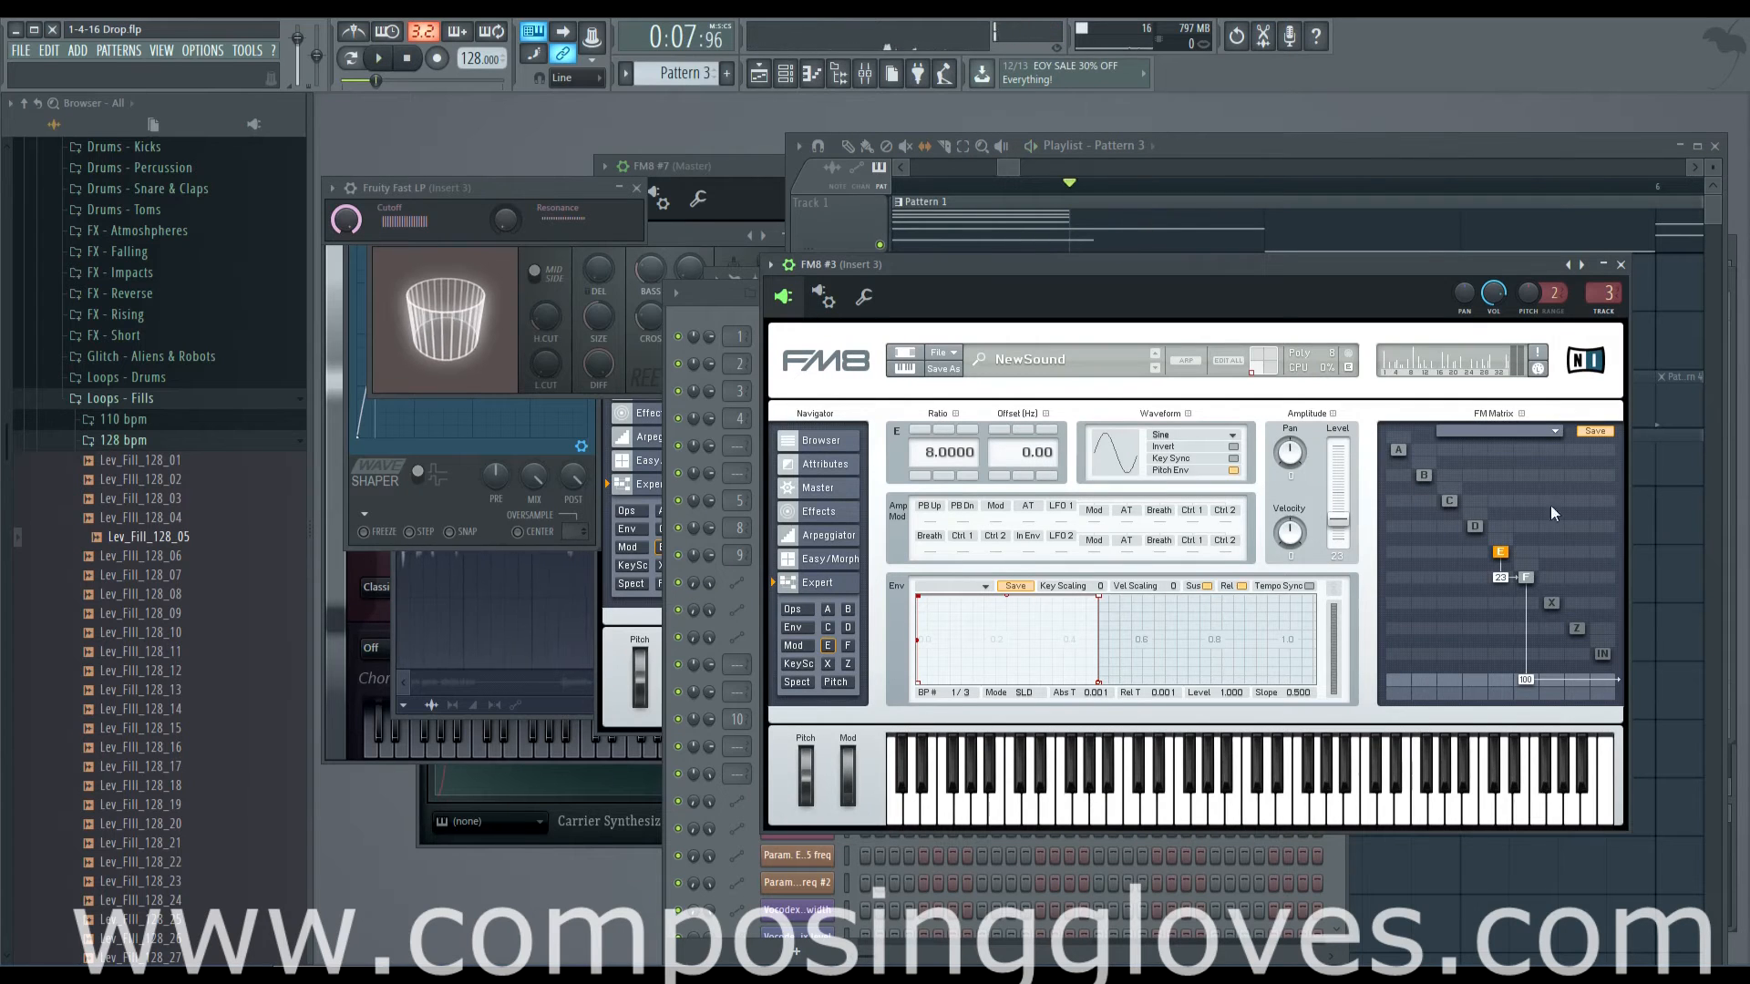
Open operator F in FM8 #3 and play the passage to check its frequency offset during playback
{"action": "left_click", "coordinate": [1528, 577]}
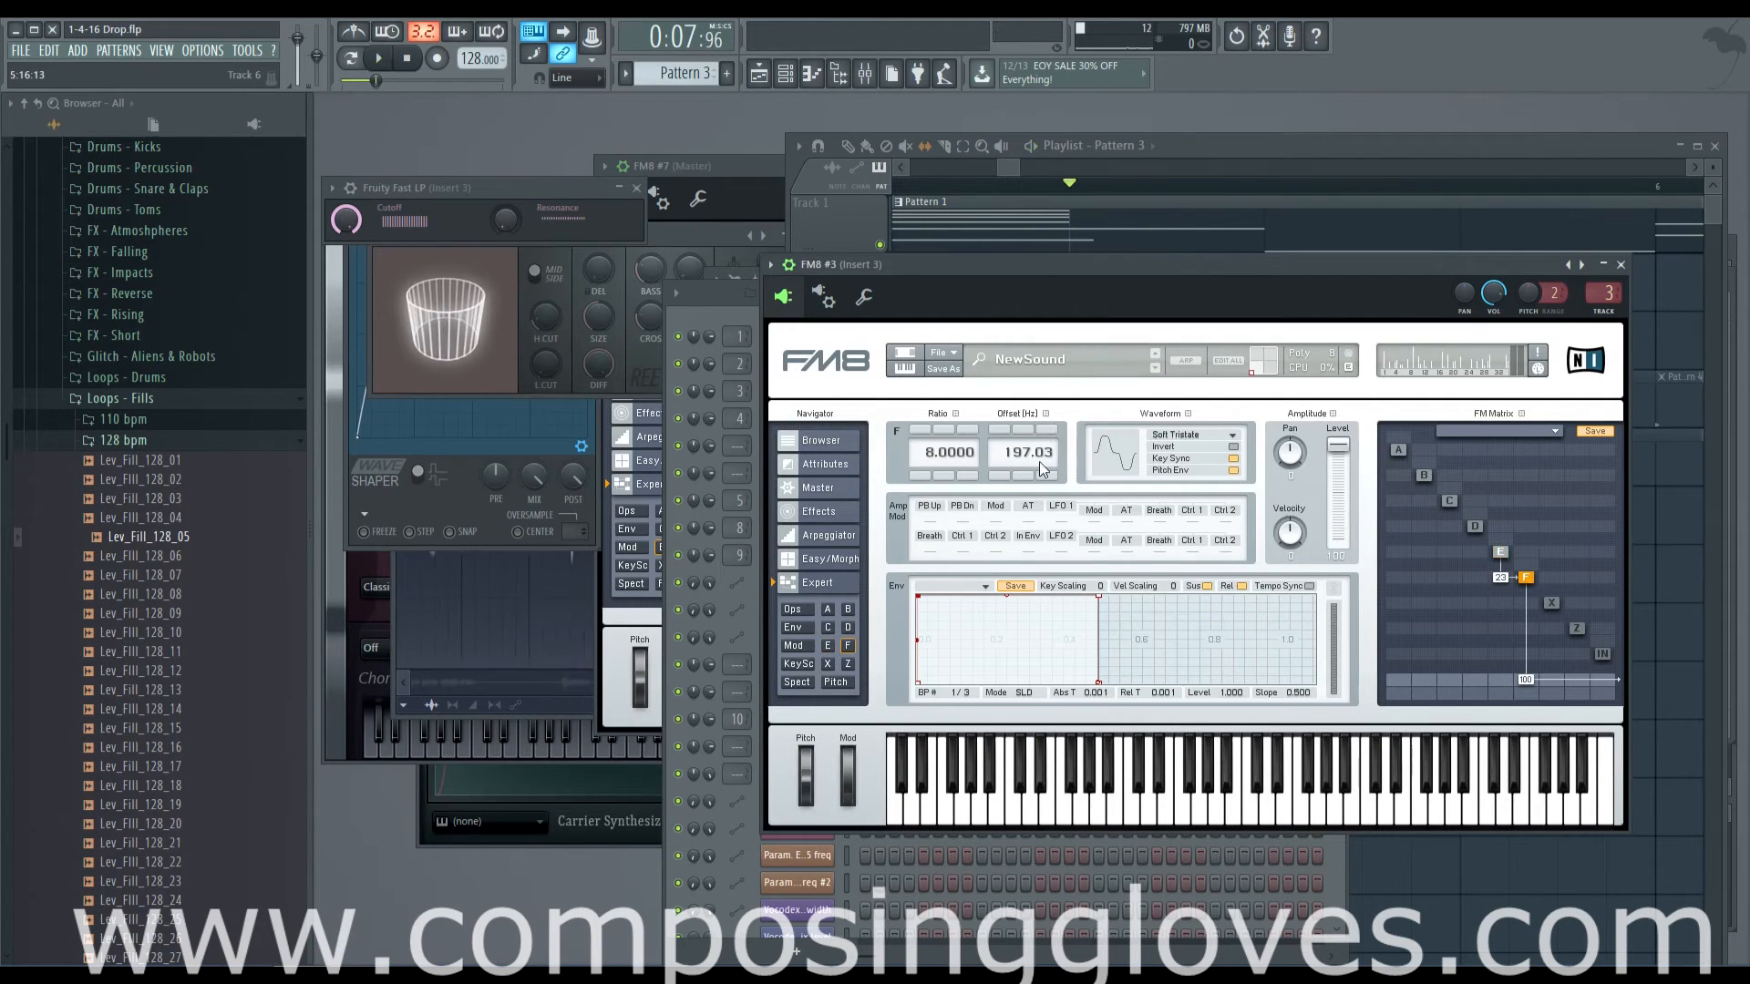
{"action": "key", "text": "space"}
{"action": "left_click_drag", "start_coordinate": [1039, 461], "coordinate": [1014, 467]}
{"action": "key", "text": "space"}
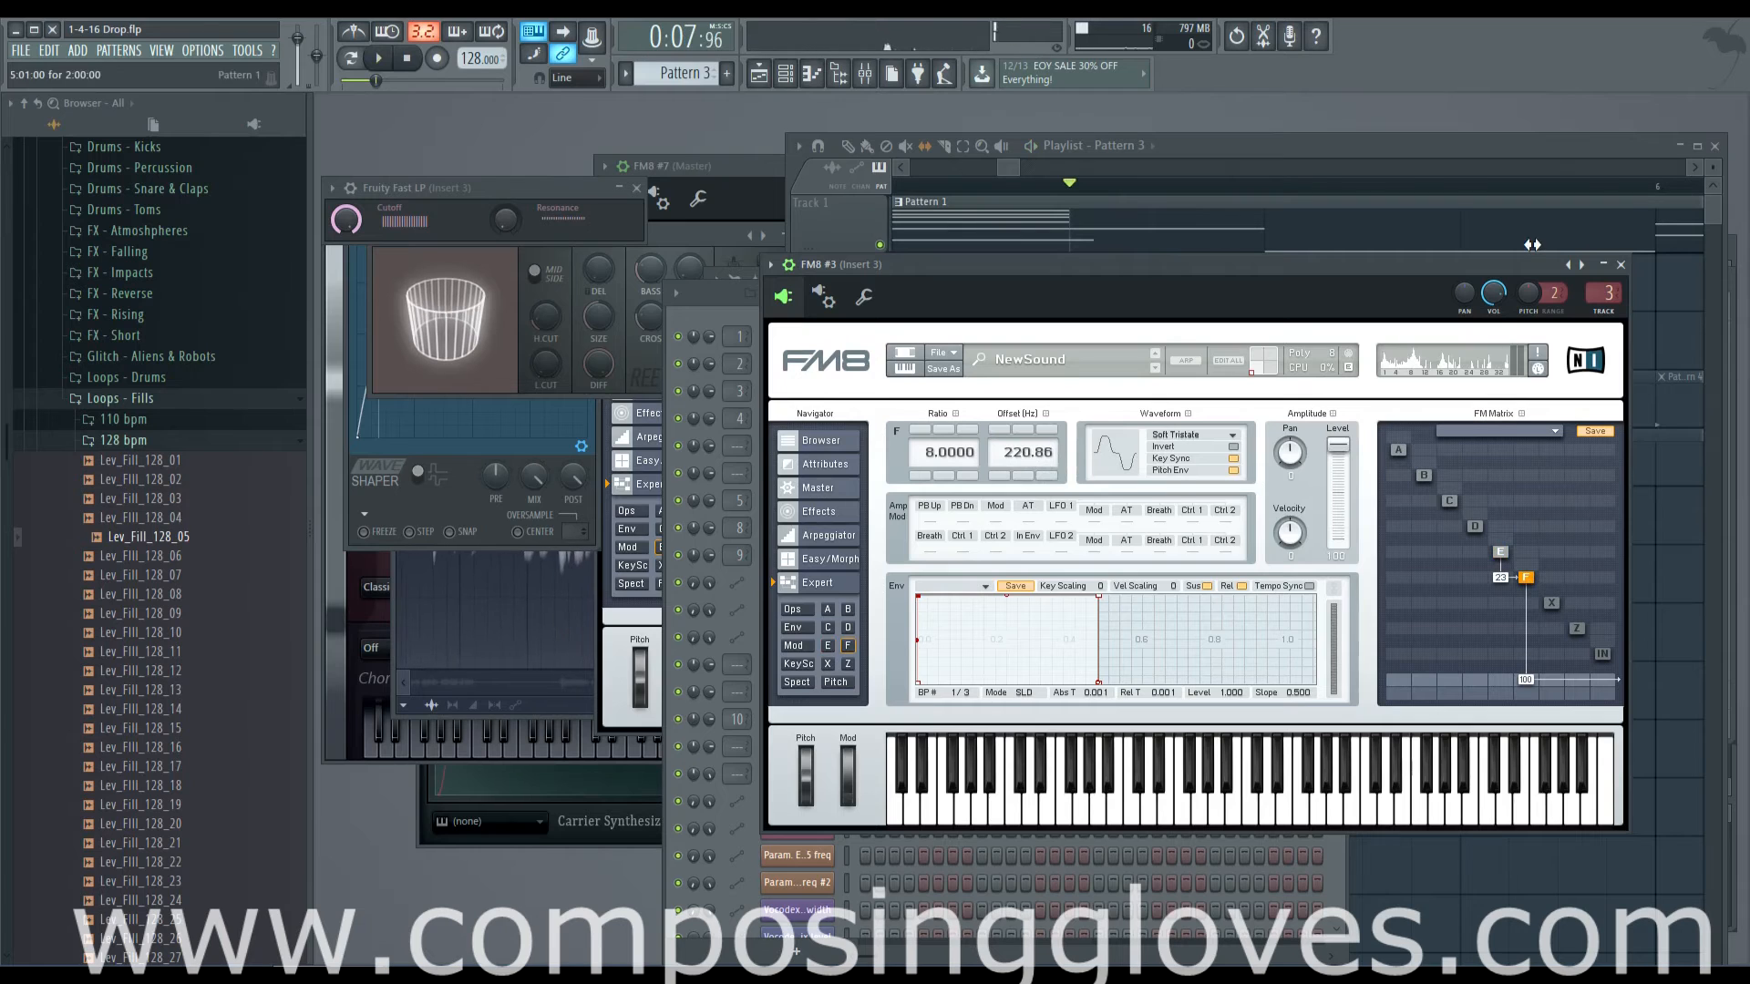
Bring the playlist to the front and unmute track 2 so its filter cutoff envelopes are active
{"action": "left_click", "coordinate": [1003, 170]}
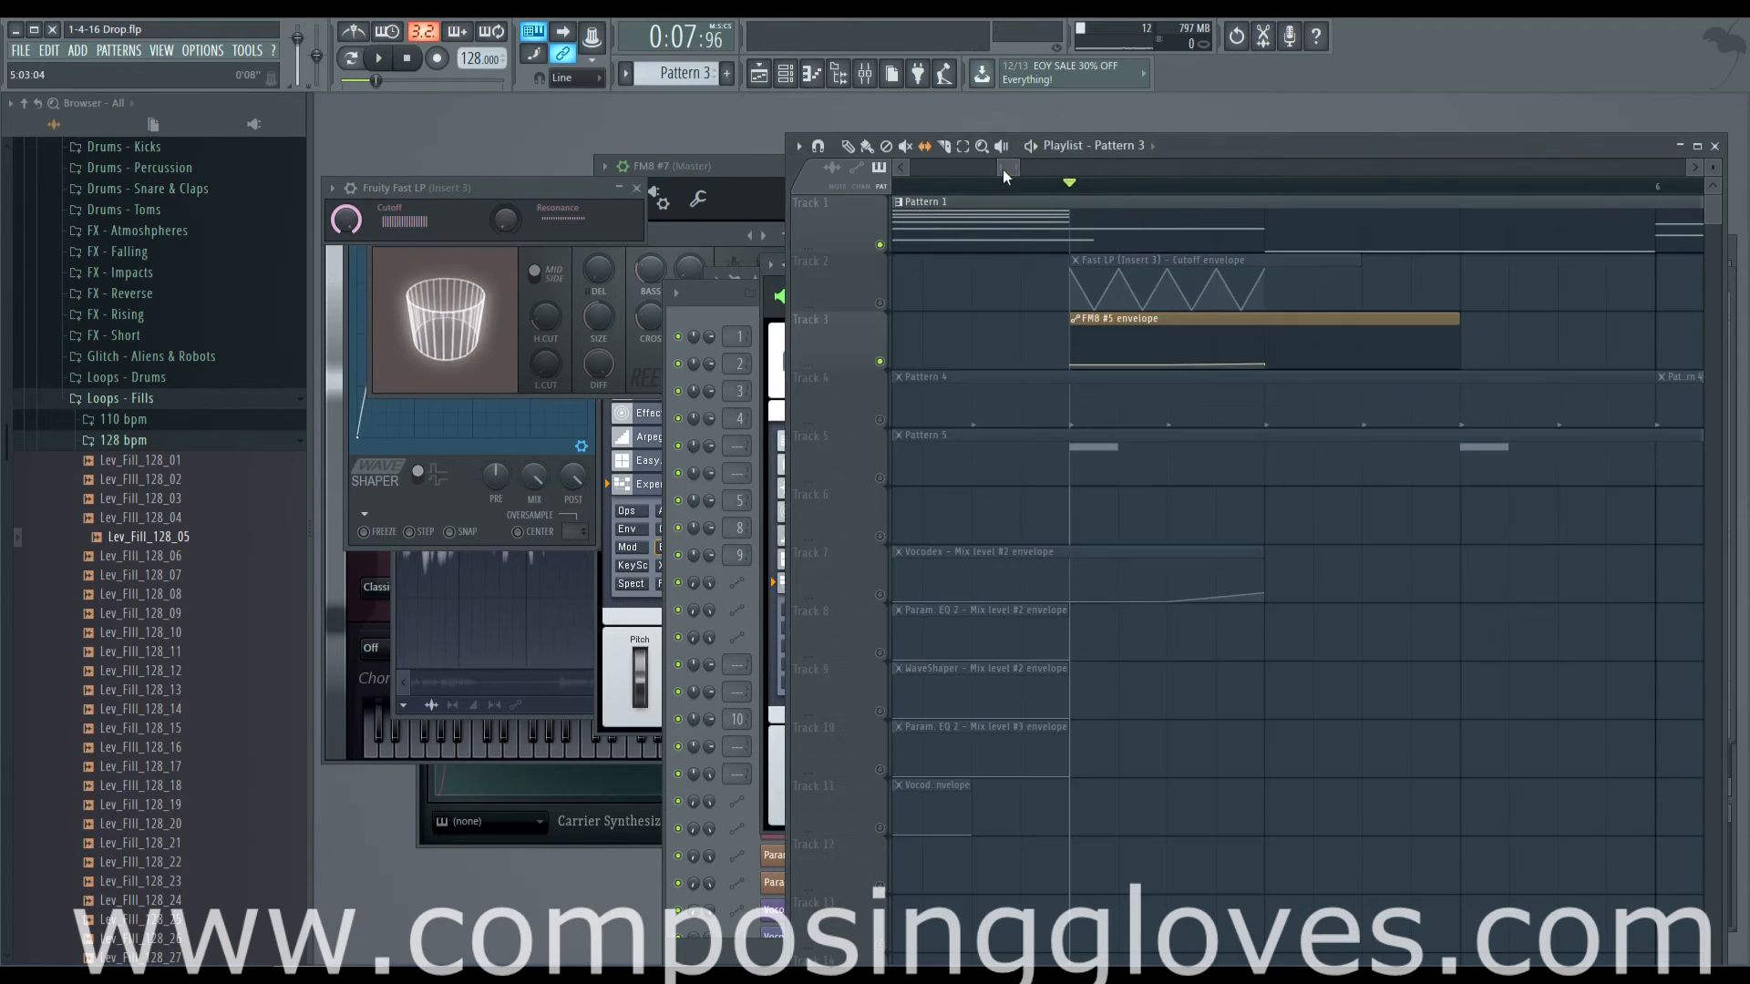
{"action": "scroll", "coordinate": [1281, 375], "scroll_direction": "up", "scroll_amount": 5, "text": "ctrl"}
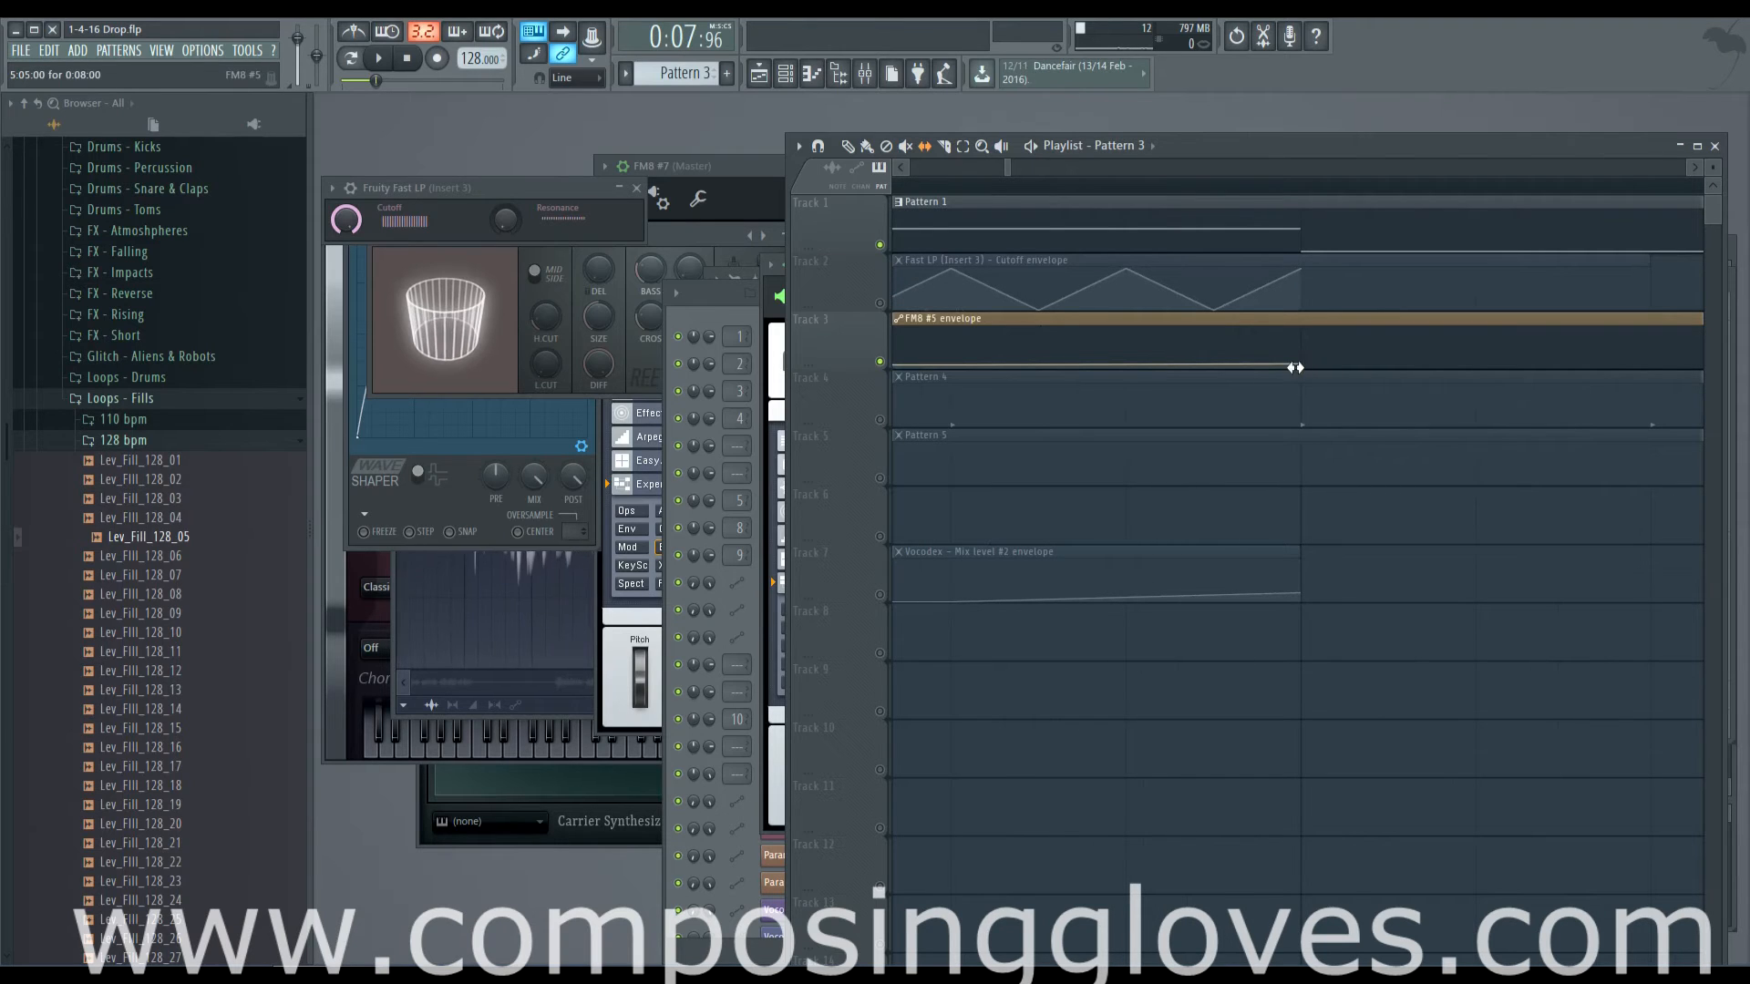
{"action": "scroll", "coordinate": [1043, 330], "scroll_direction": "down", "scroll_amount": 5, "text": "ctrl"}
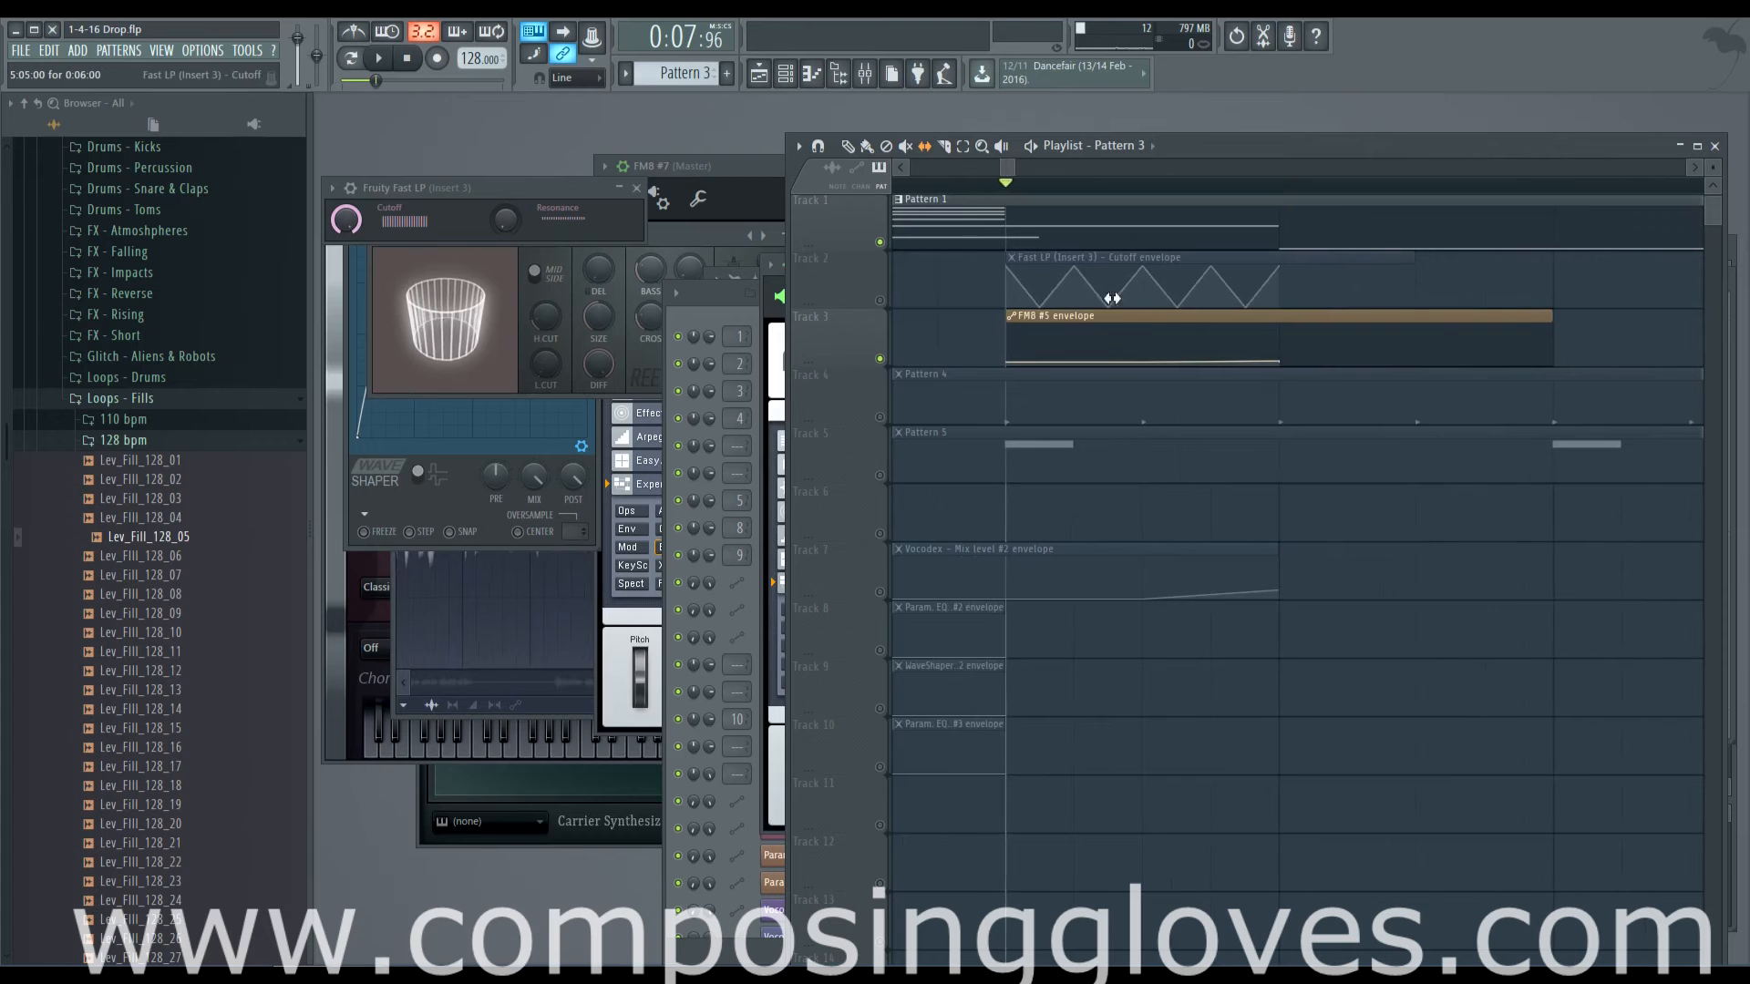
{"action": "scroll", "coordinate": [1012, 285], "scroll_direction": "down", "scroll_amount": 2, "text": "ctrl"}
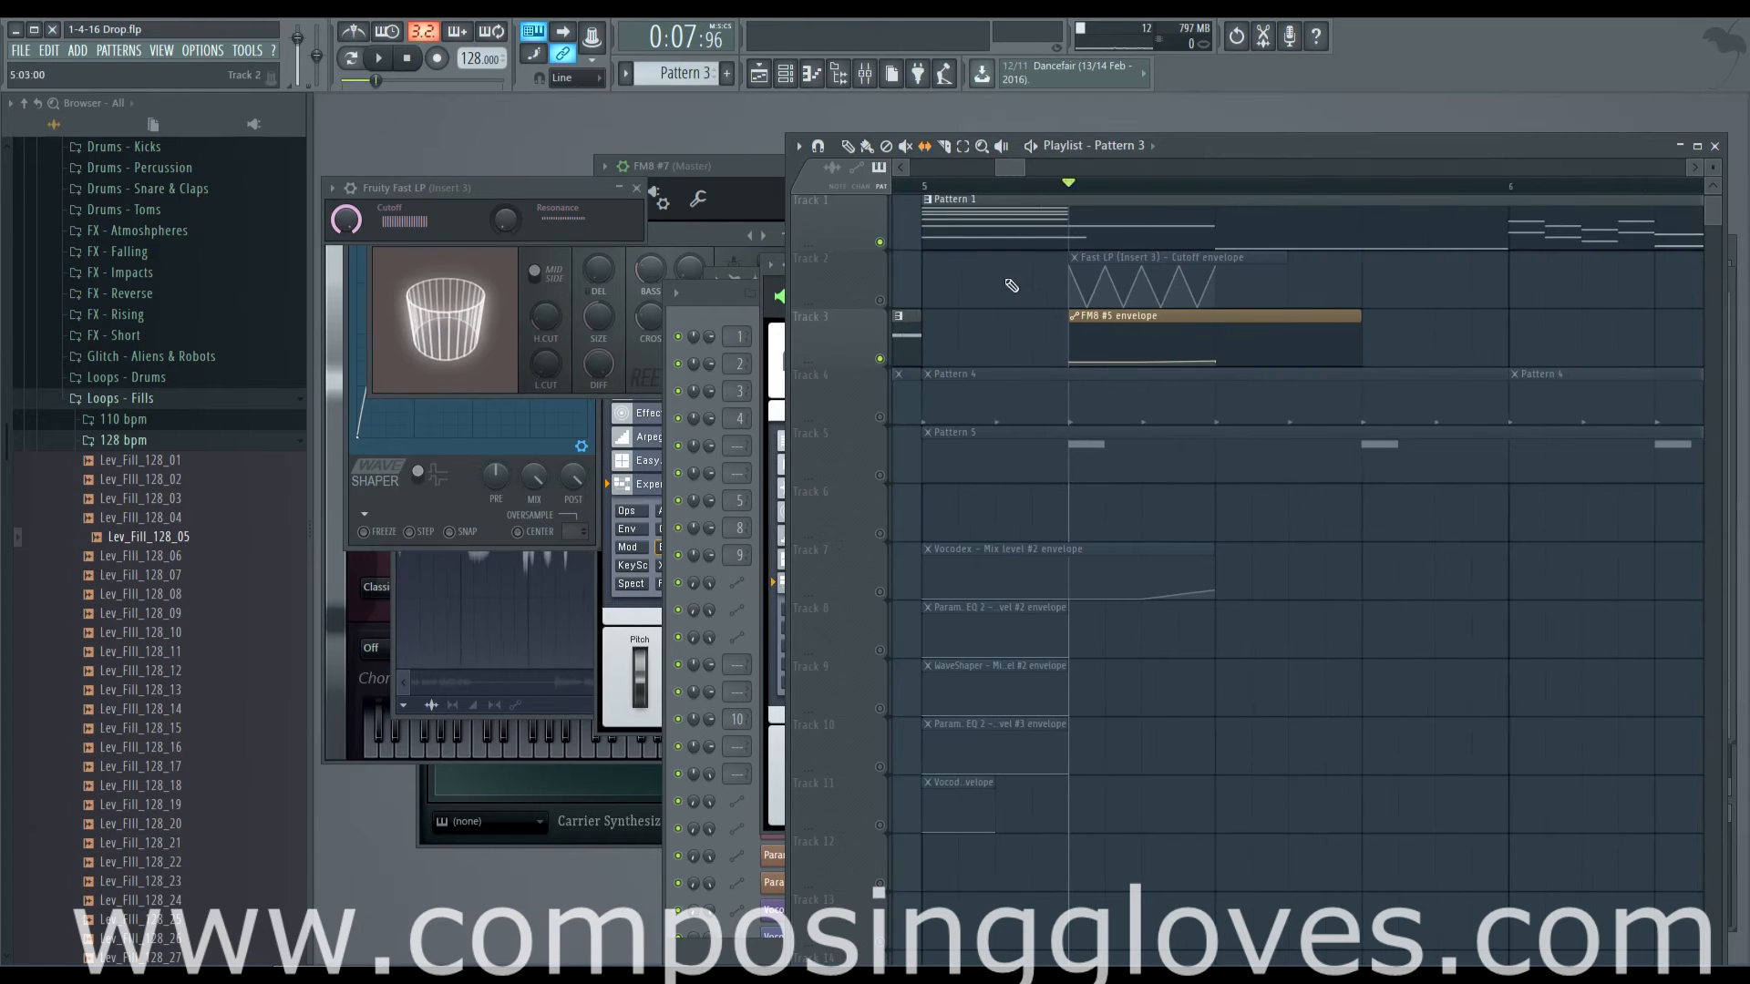
{"action": "left_click_drag", "start_coordinate": [1677, 310], "coordinate": [1030, 310]}
{"action": "scroll", "coordinate": [1435, 314], "scroll_direction": "down", "scroll_amount": 4, "text": "ctrl"}
{"action": "left_click", "coordinate": [880, 304]}
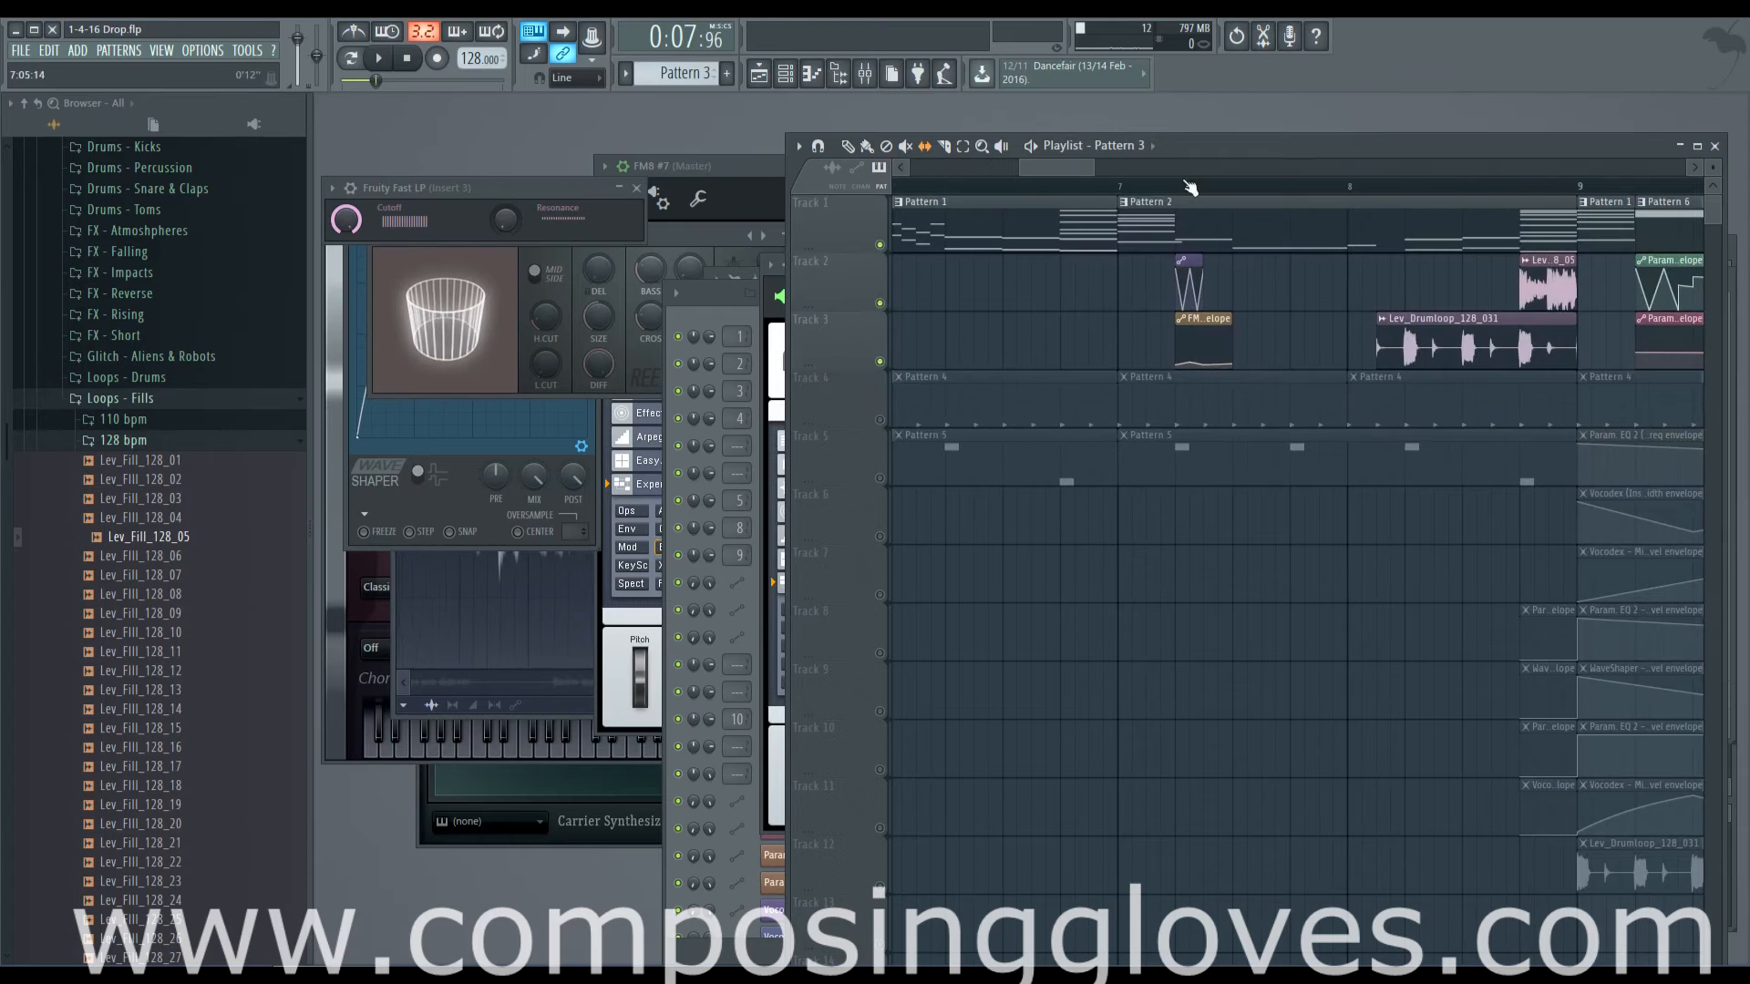
Play the passage at the short cutoff and FM8 envelopes in bar 7
{"action": "key", "text": "space"}
{"action": "key", "text": "space"}
{"action": "key", "text": "space"}
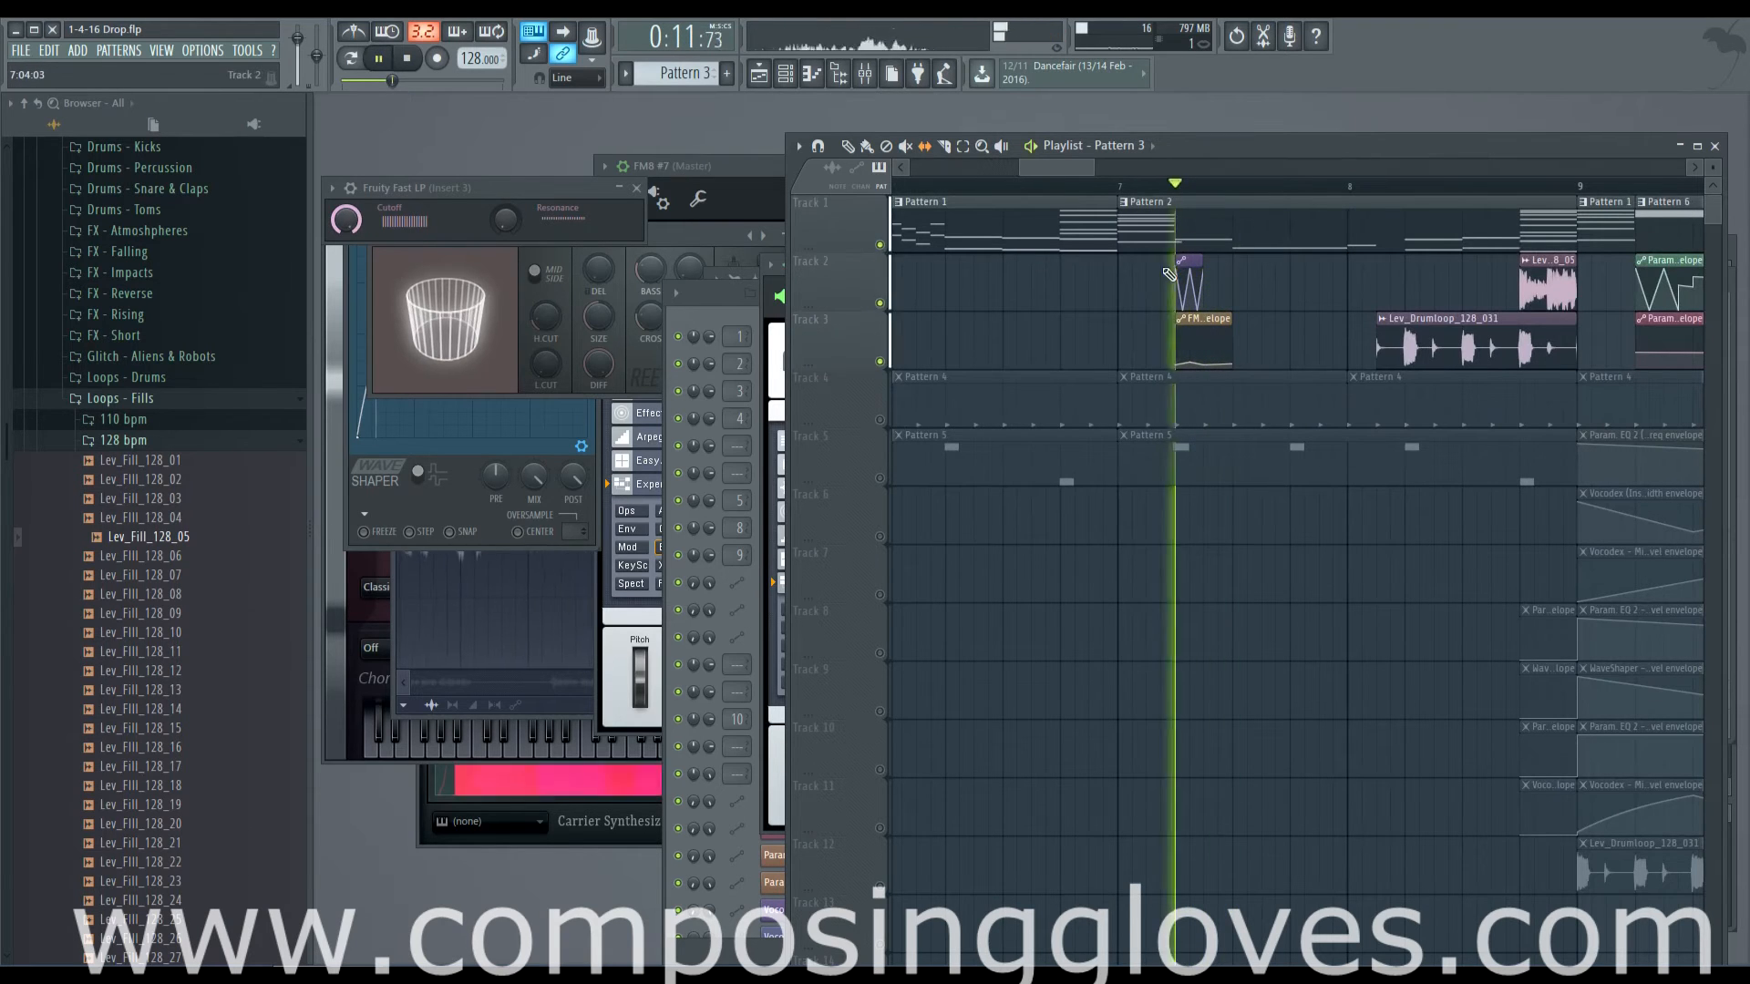
{"action": "key", "text": "space"}
Play the bar 5 passage from the start of the Fast LP cutoff and FM8 #5 envelopes
{"action": "scroll", "coordinate": [1187, 258], "scroll_direction": "up", "scroll_amount": 6, "text": "ctrl"}
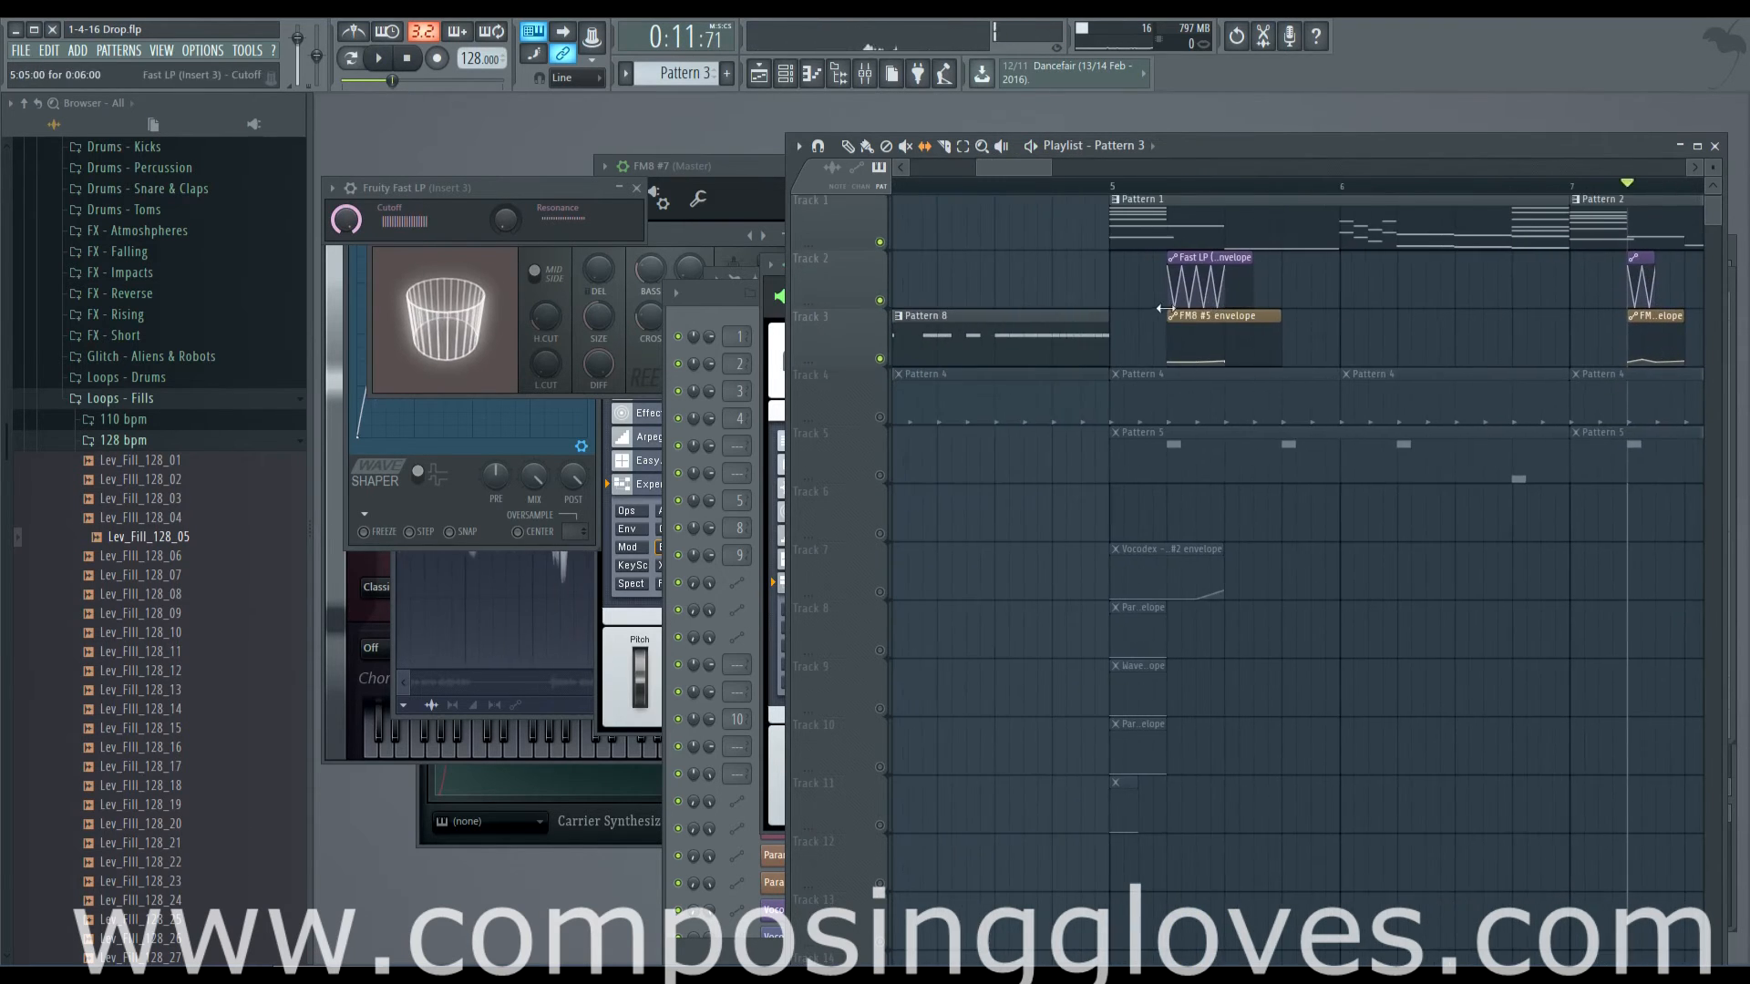
{"action": "left_click", "coordinate": [1117, 189]}
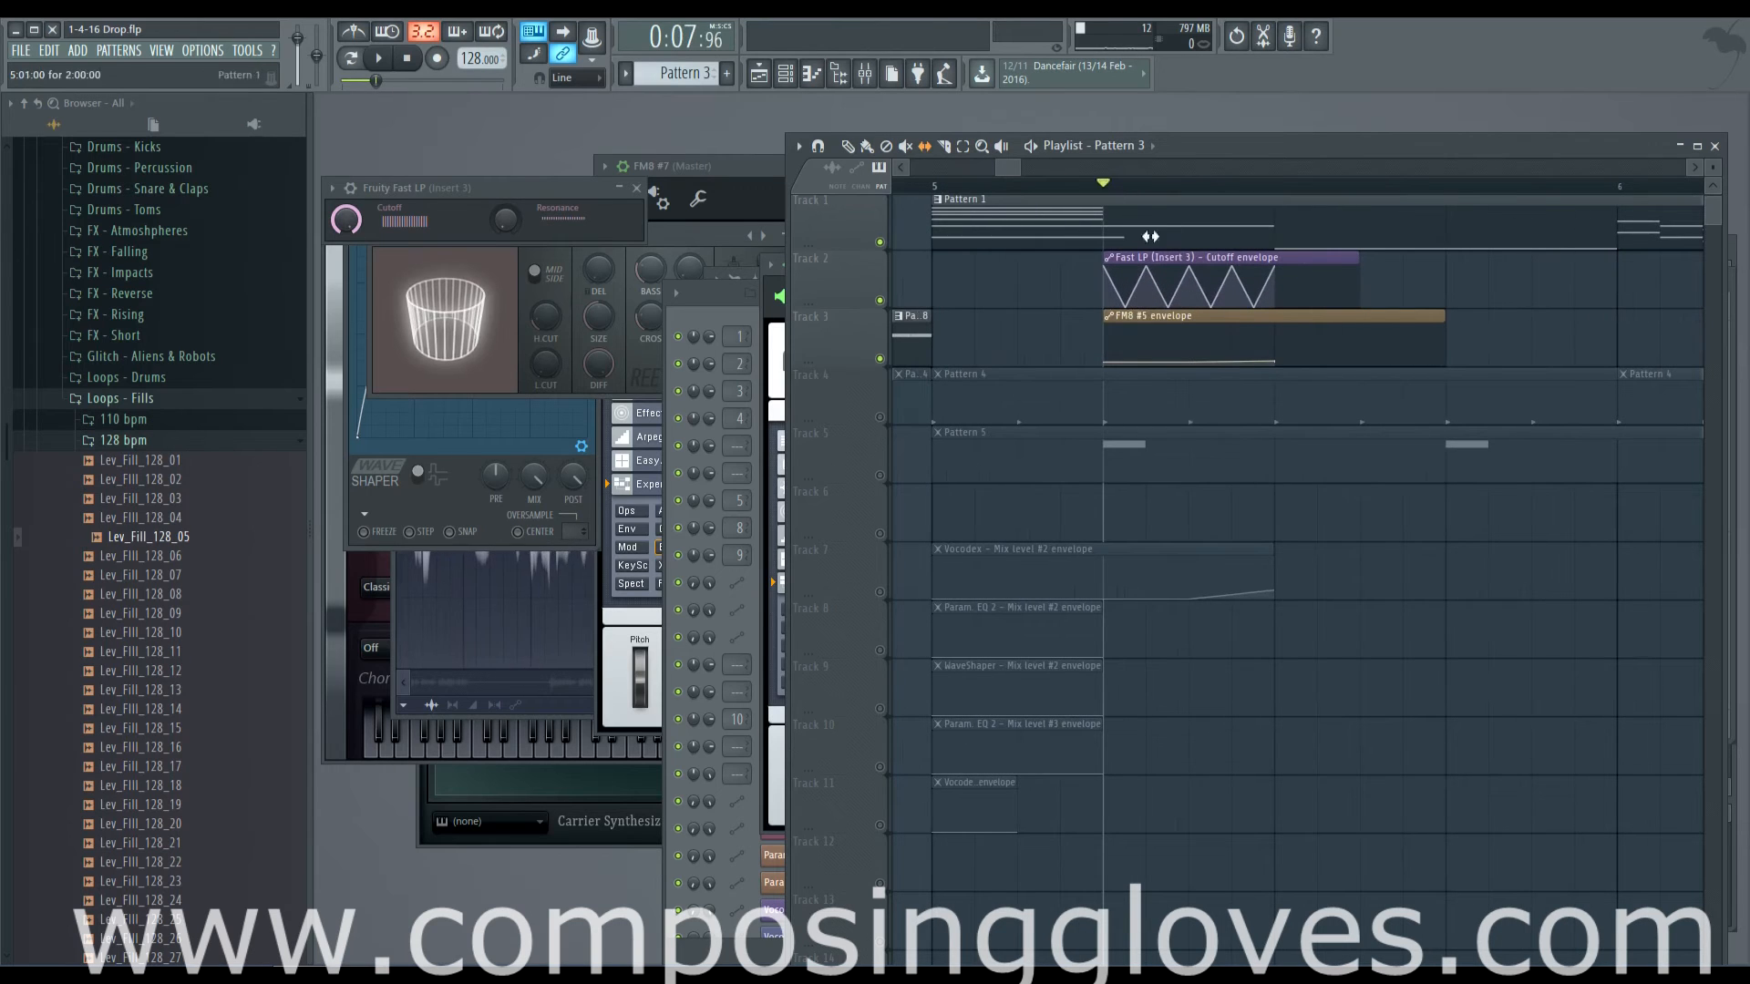
{"action": "key", "text": "space"}
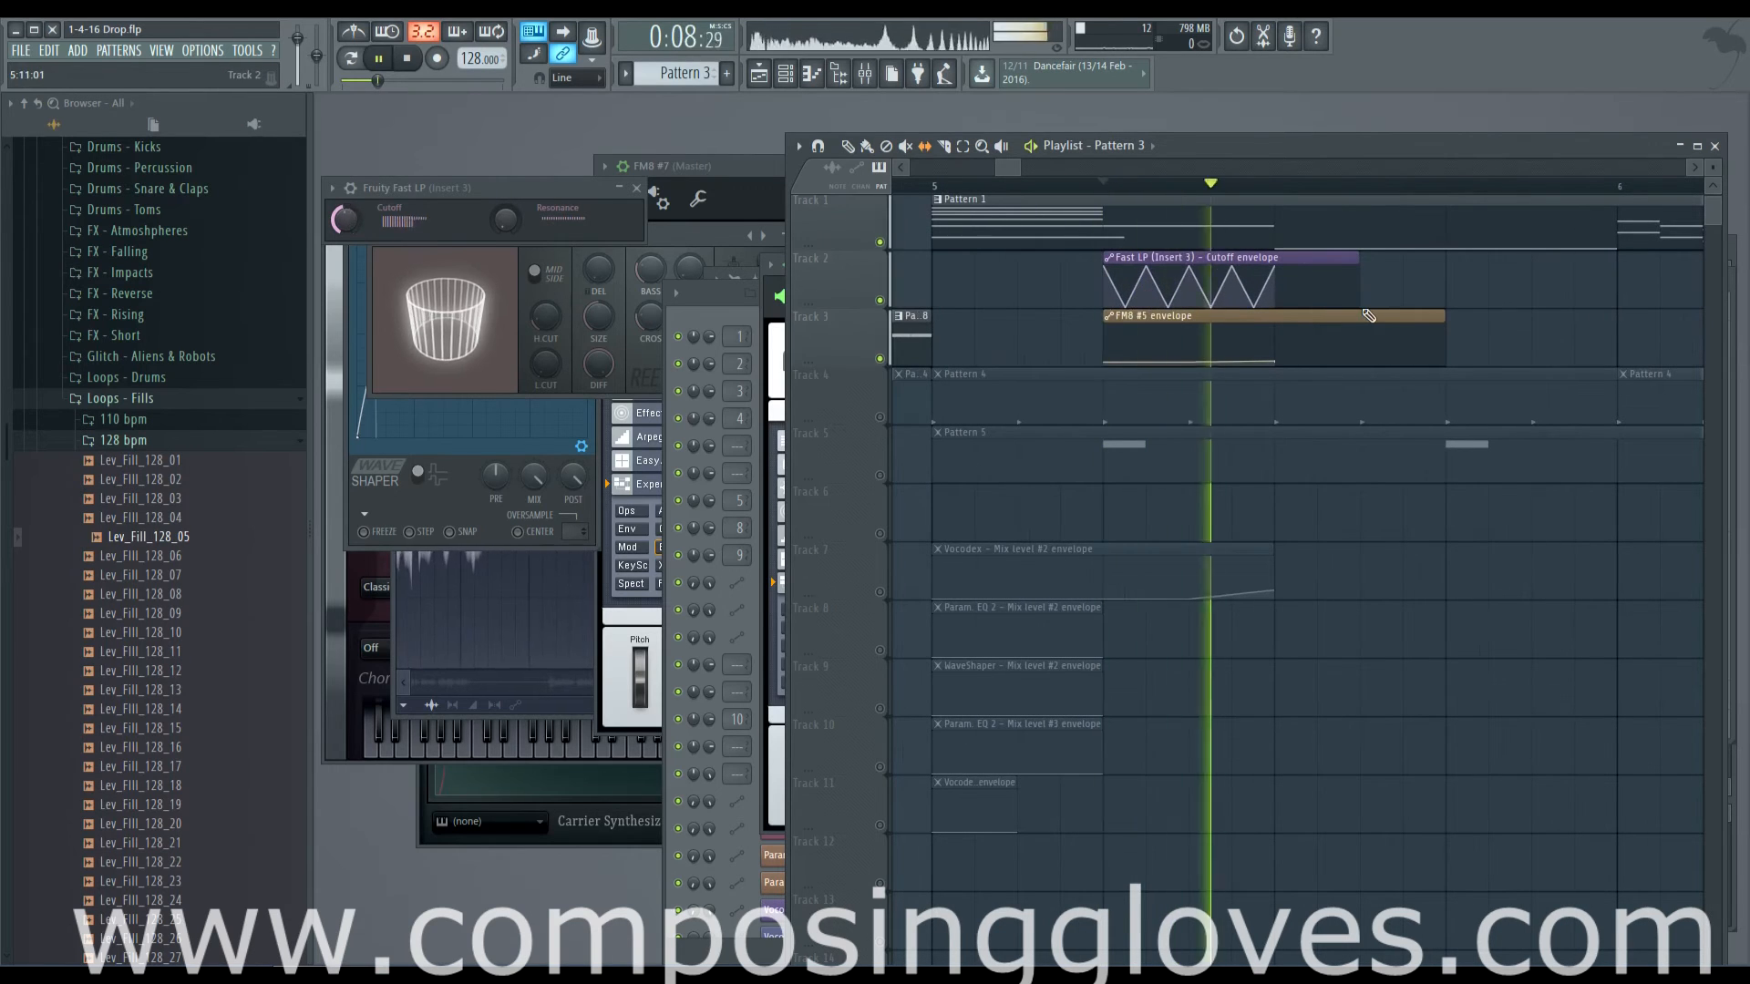
{"action": "key", "text": "space"}
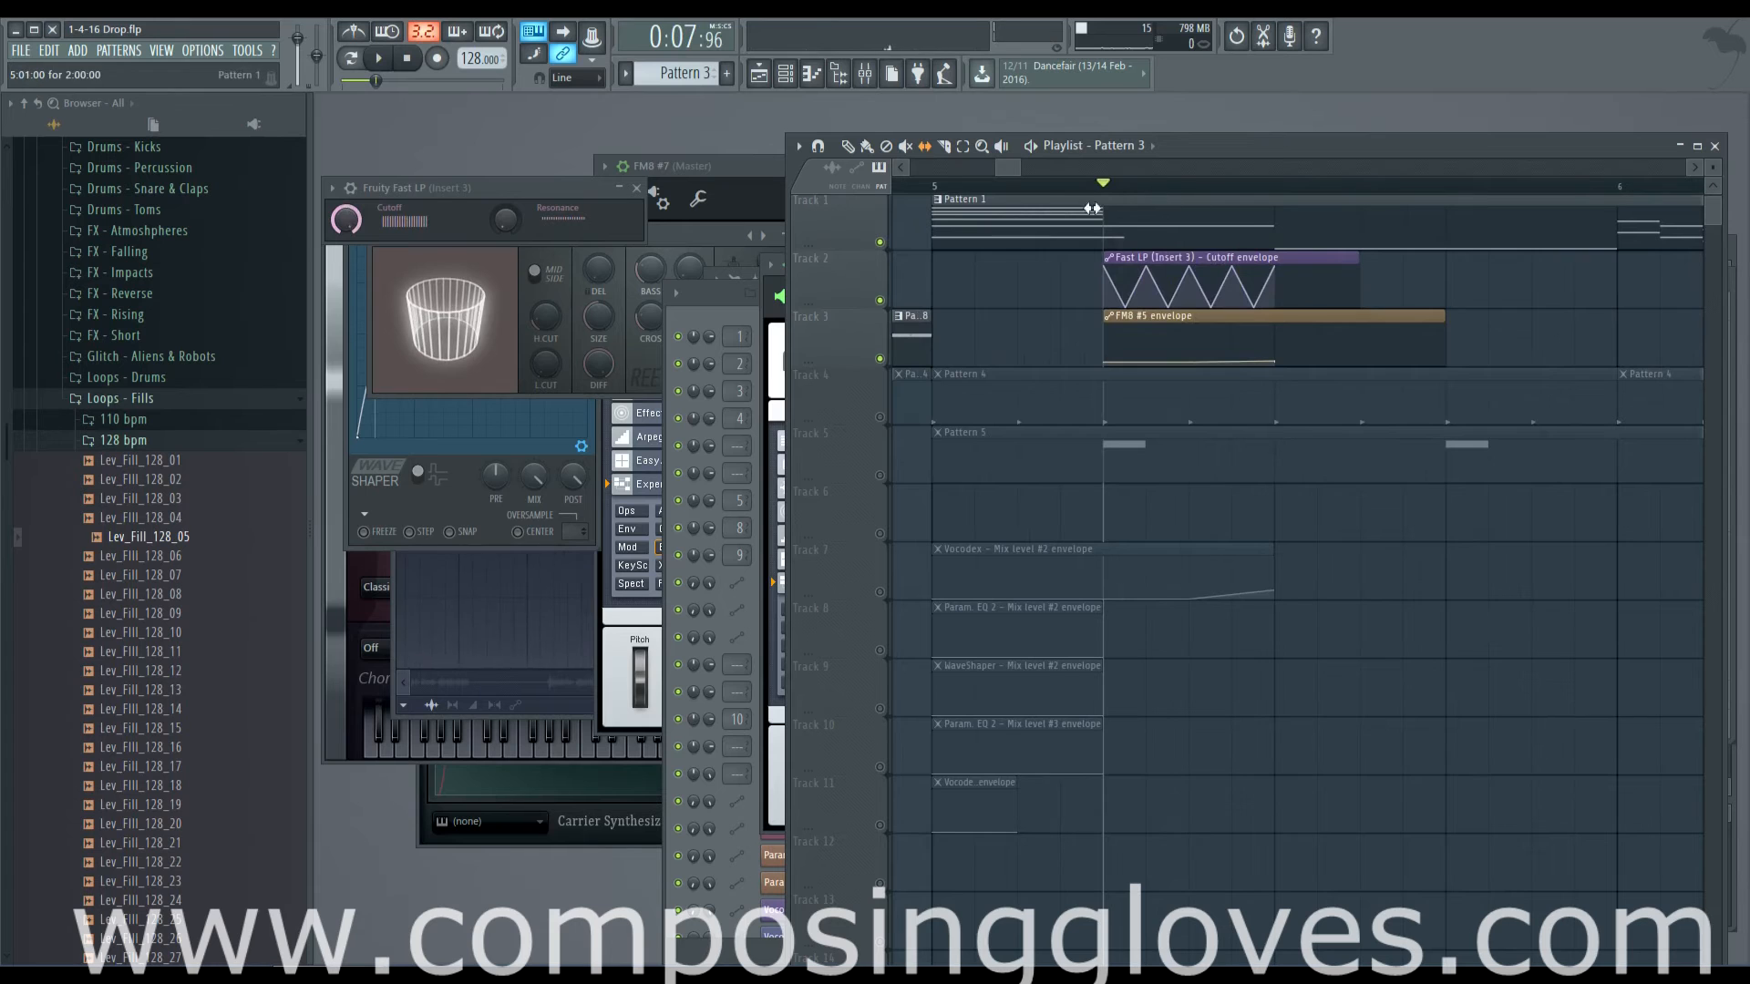
End the soloing in the playlist so that all tracks are unmuted
{"action": "scroll", "coordinate": [1091, 208], "scroll_direction": "down", "scroll_amount": 8, "text": "ctrl"}
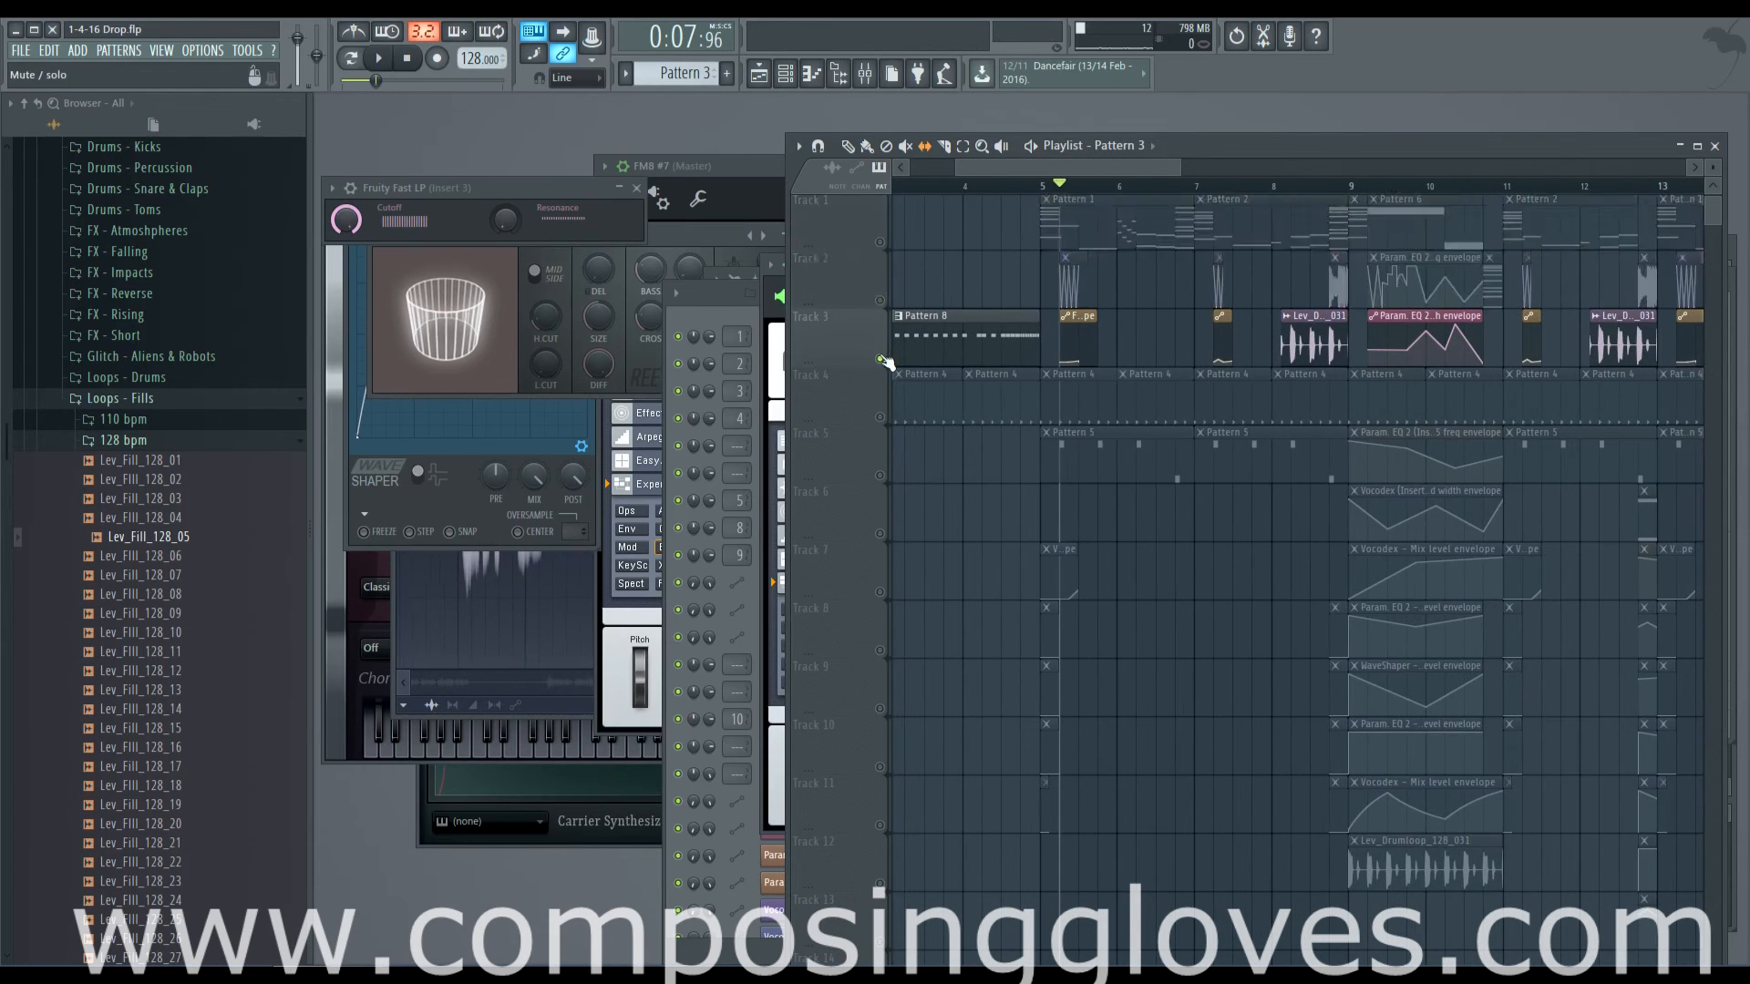
{"action": "right_click", "coordinate": [881, 359]}
{"action": "scroll", "coordinate": [1199, 300], "scroll_direction": "left", "scroll_amount": 1}
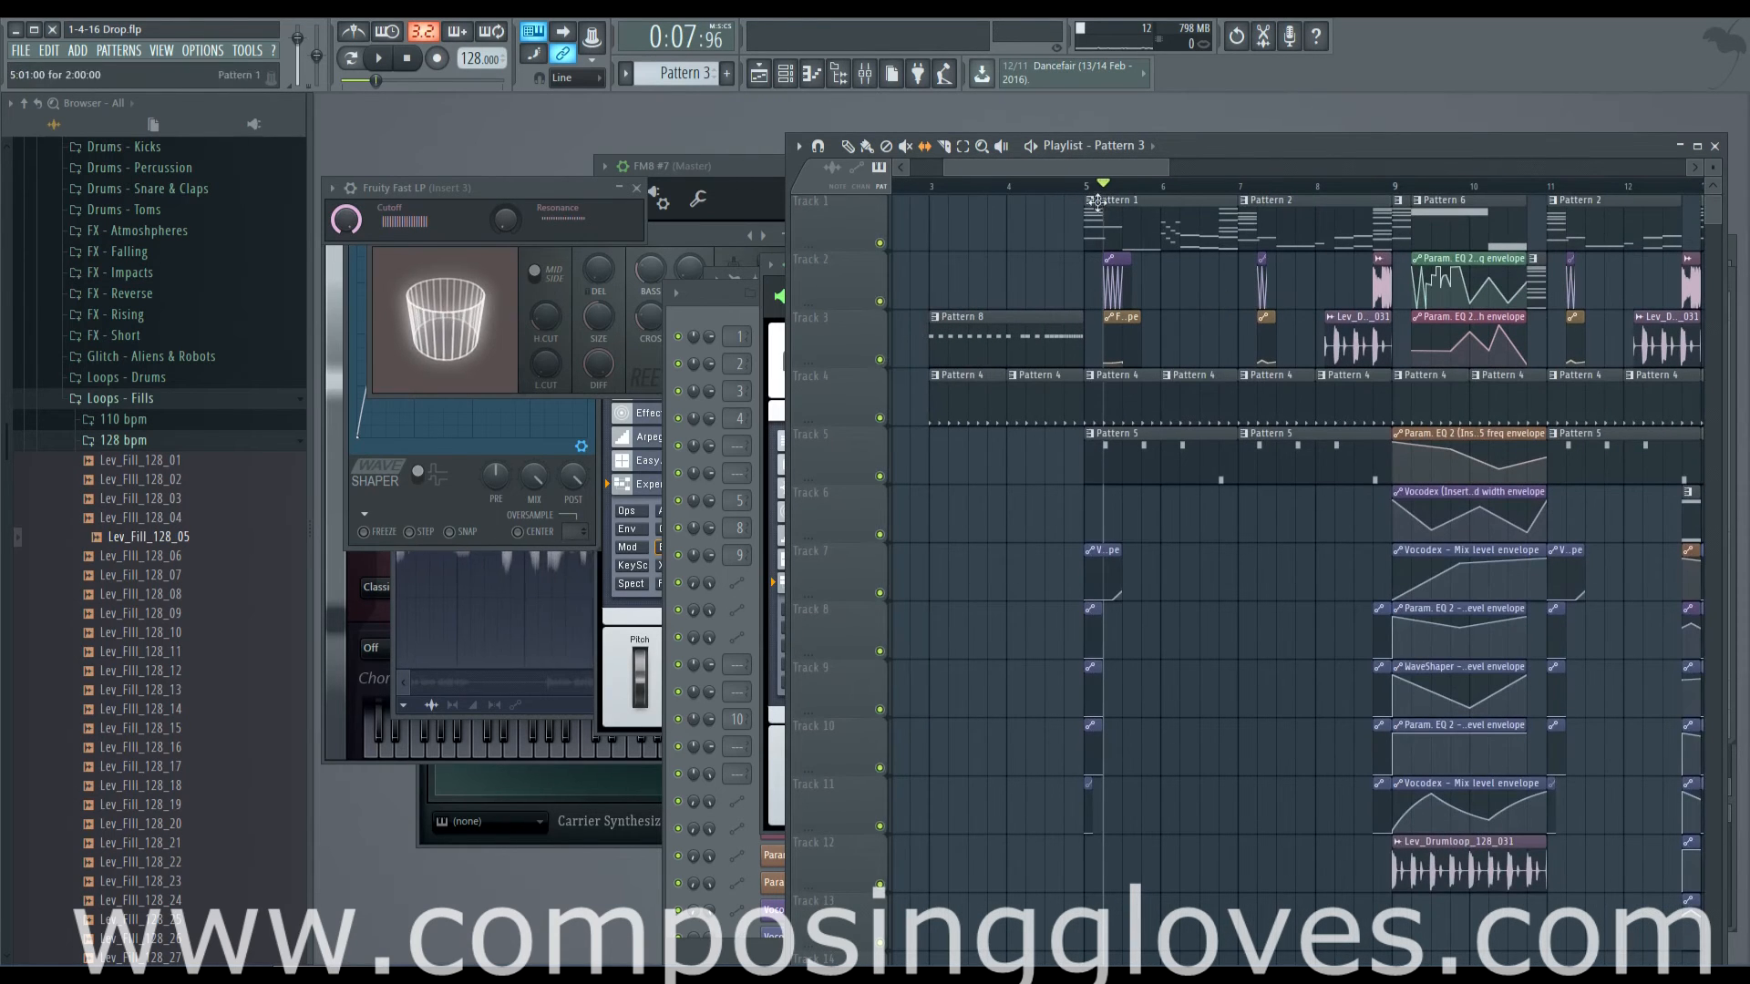
Play the full drop from bar 5 with all tracks enabled and look over the rest of the arrangement
{"action": "key", "text": "space"}
{"action": "key", "text": "space"}
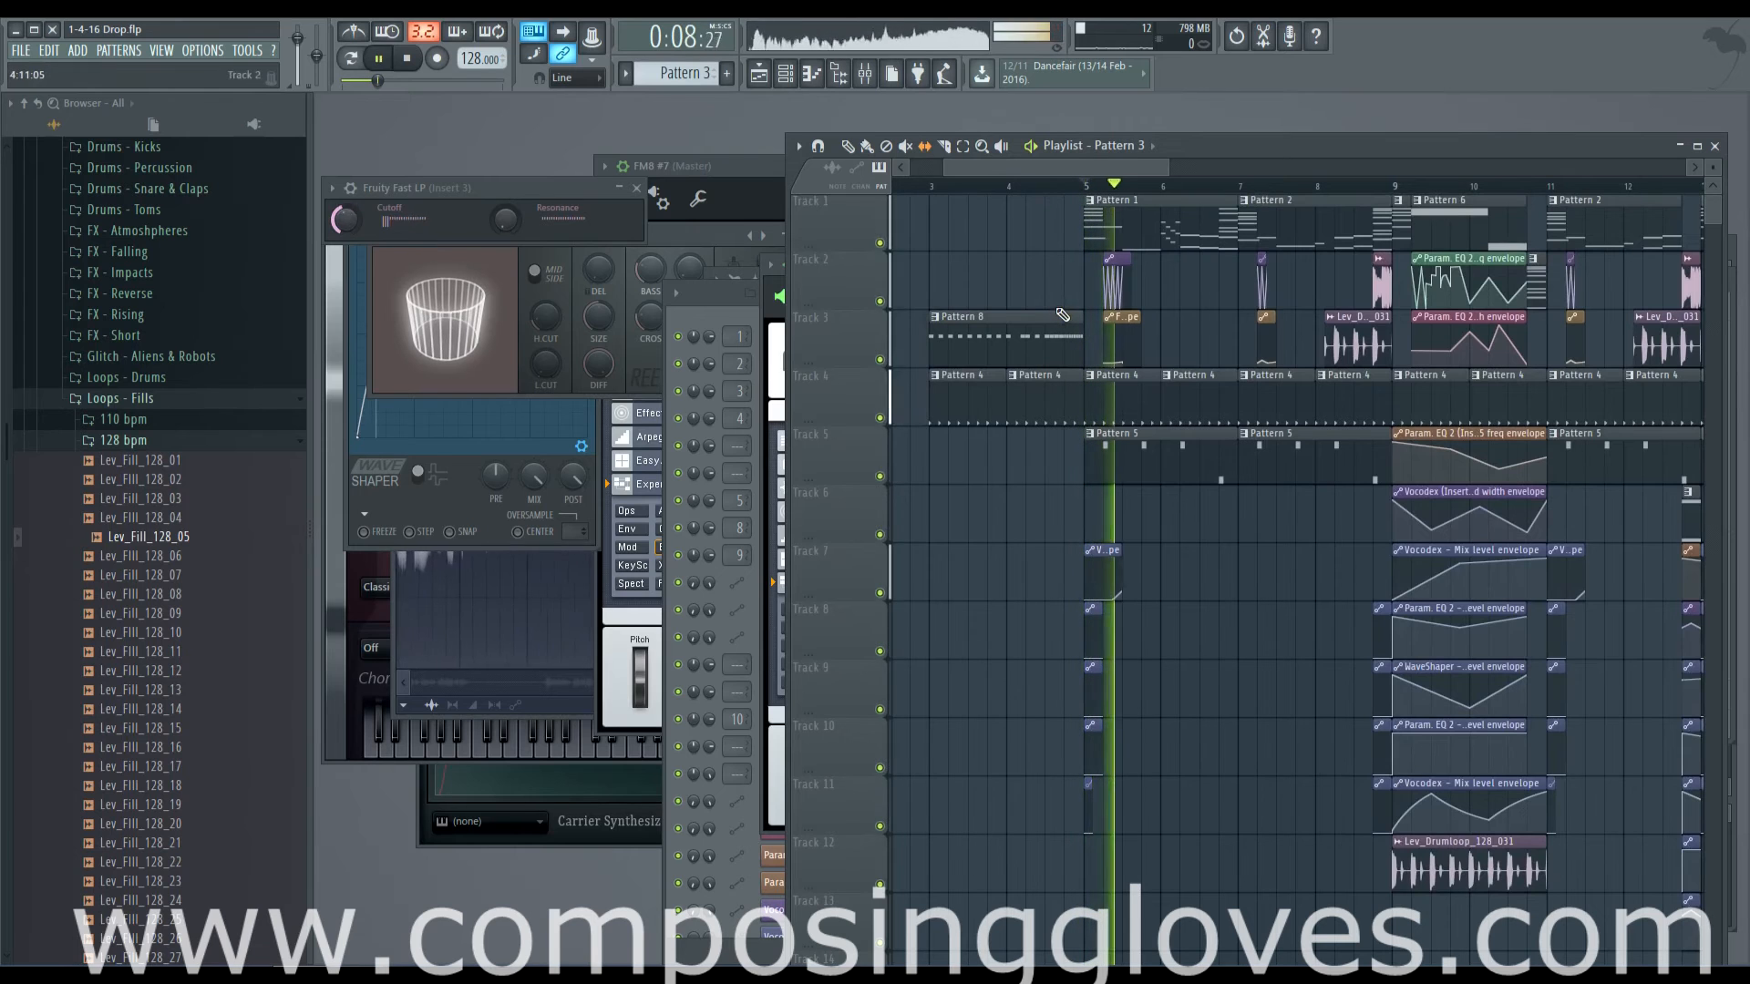
{"action": "scroll", "coordinate": [1158, 284], "scroll_direction": "right", "scroll_amount": 2}
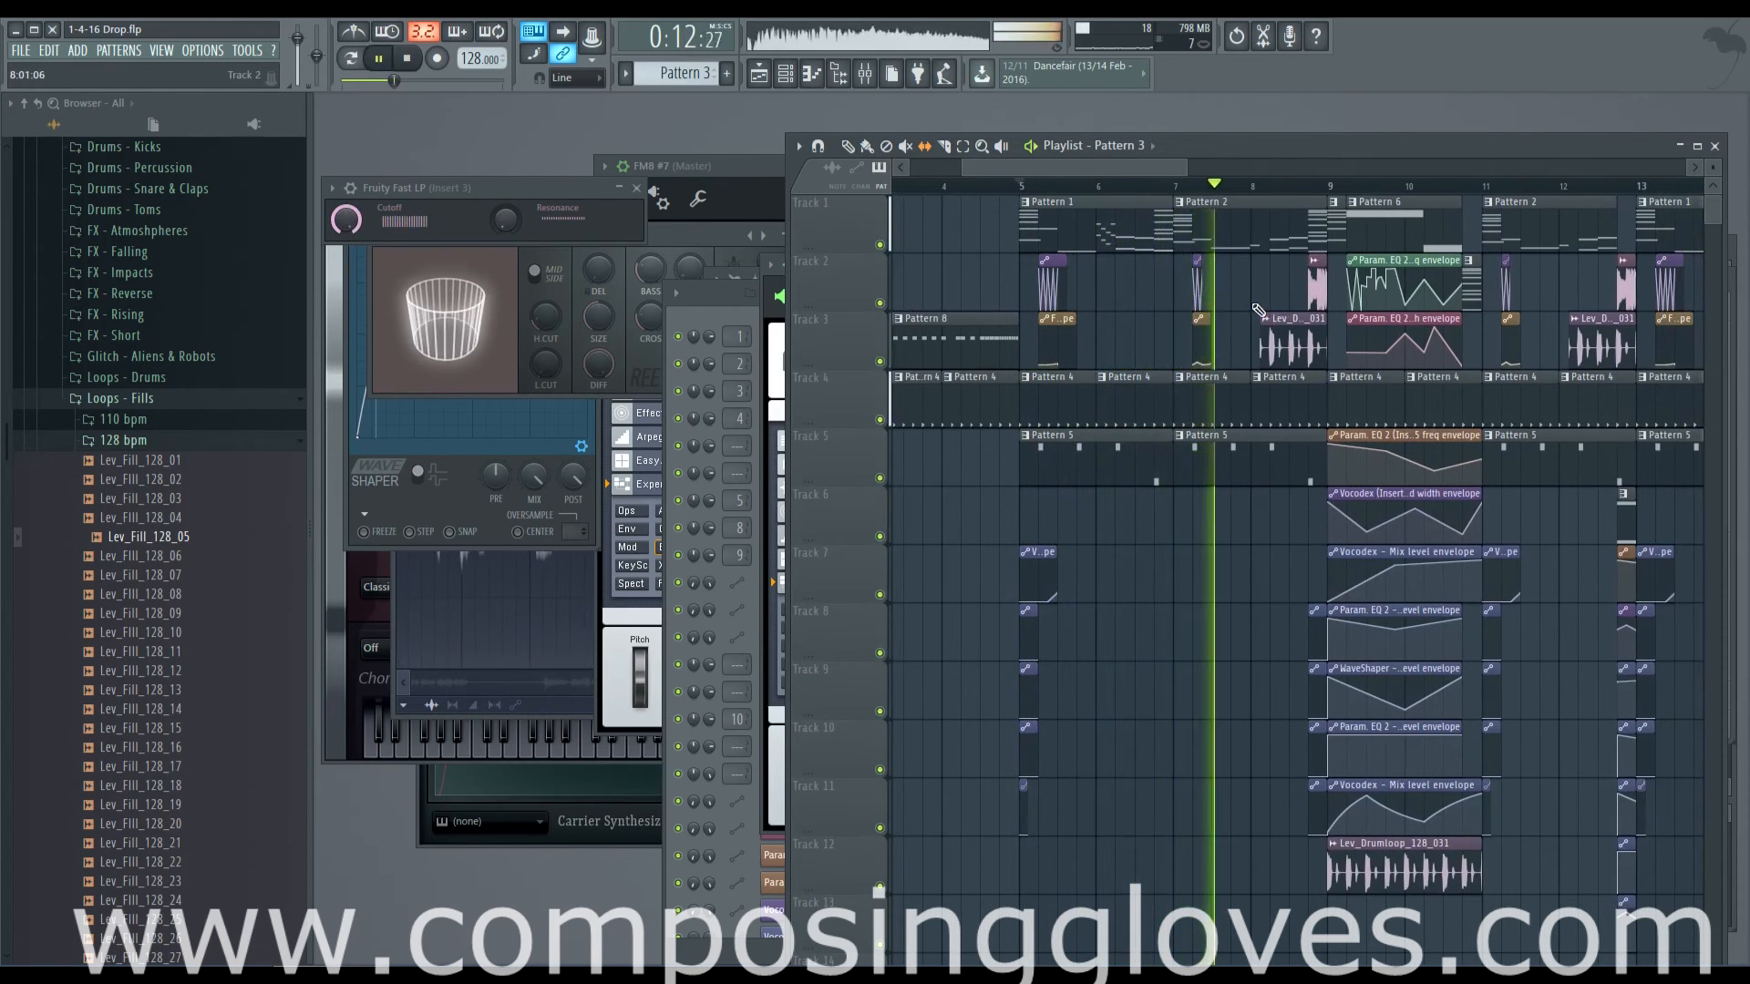
{"action": "scroll", "coordinate": [1151, 310], "scroll_direction": "down", "scroll_amount": 2}
{"action": "key", "text": "space"}
{"action": "scroll", "coordinate": [1584, 451], "scroll_direction": "right", "scroll_amount": 4}
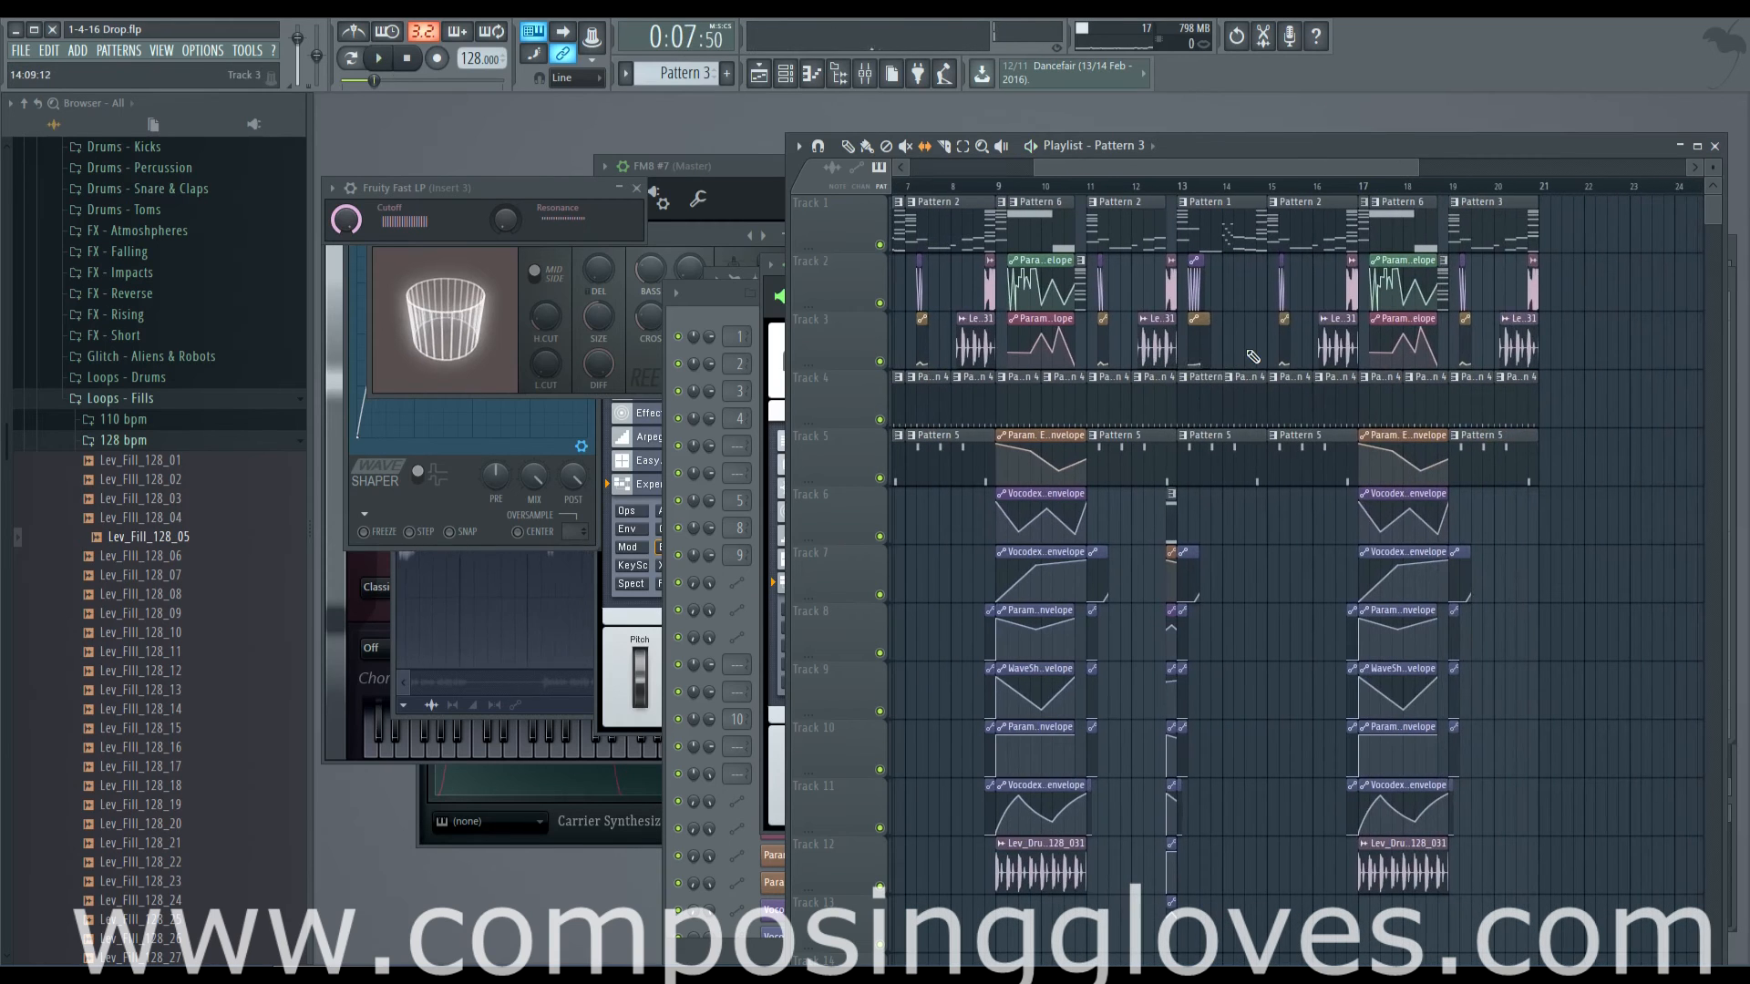
{"action": "scroll", "coordinate": [1253, 358], "scroll_direction": "left", "scroll_amount": 4}
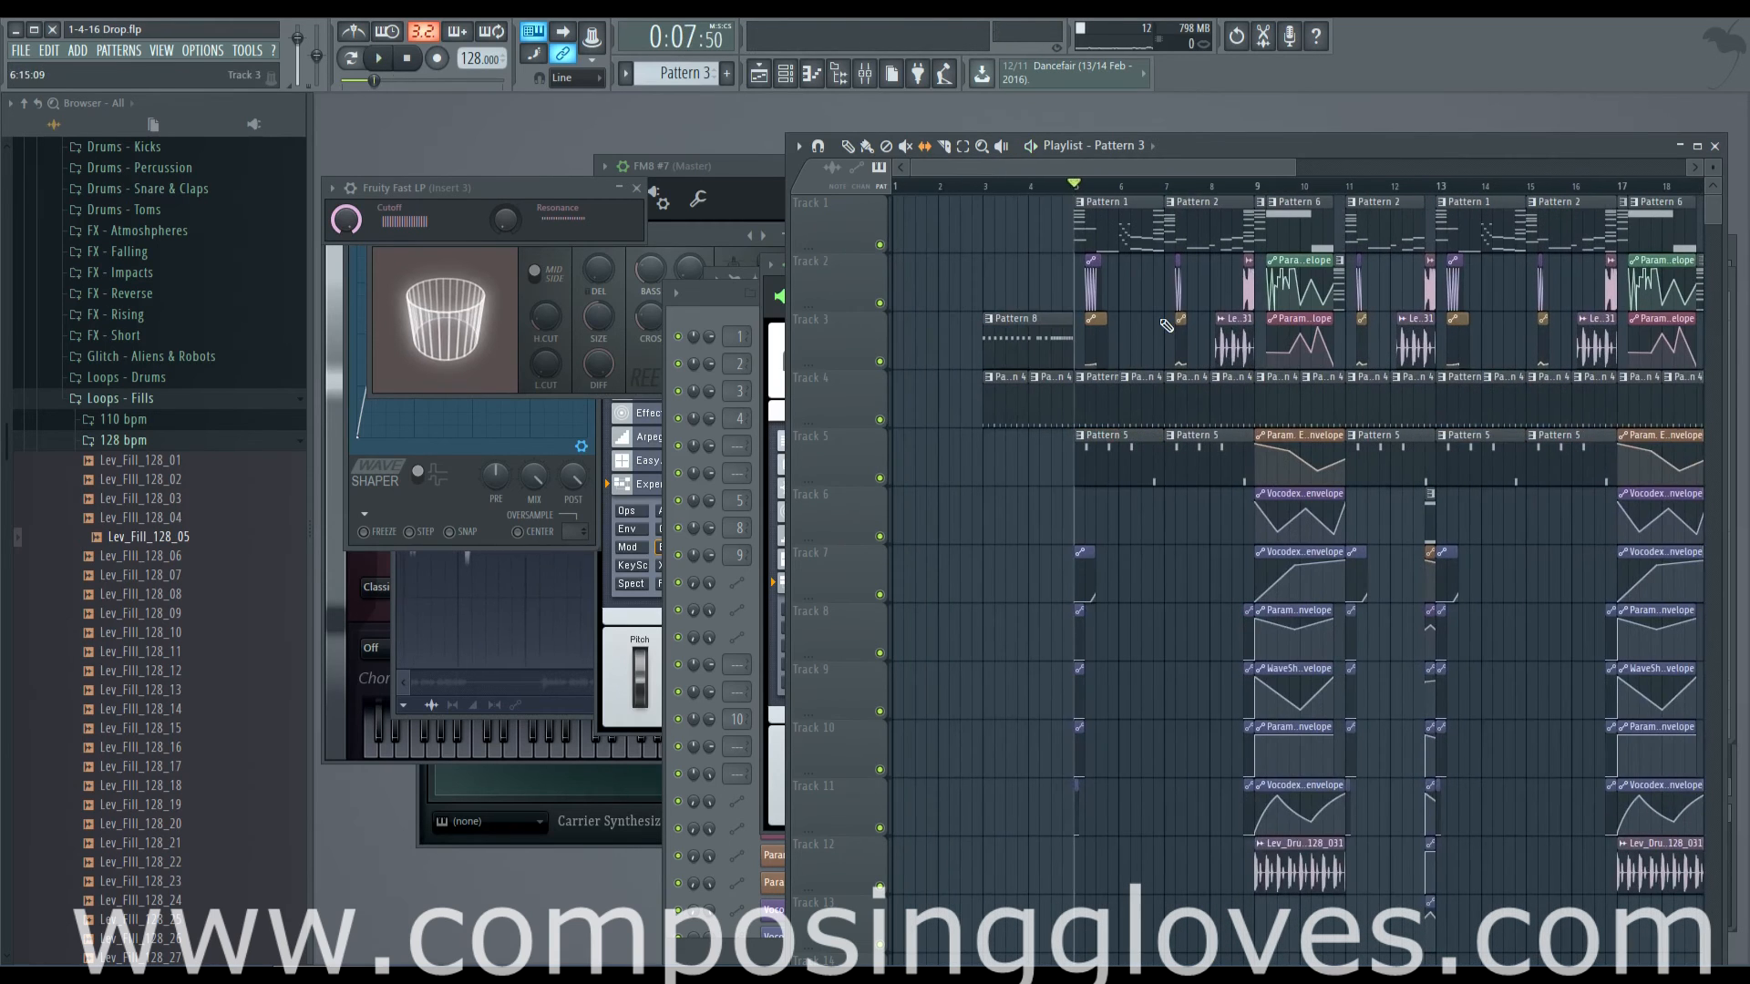